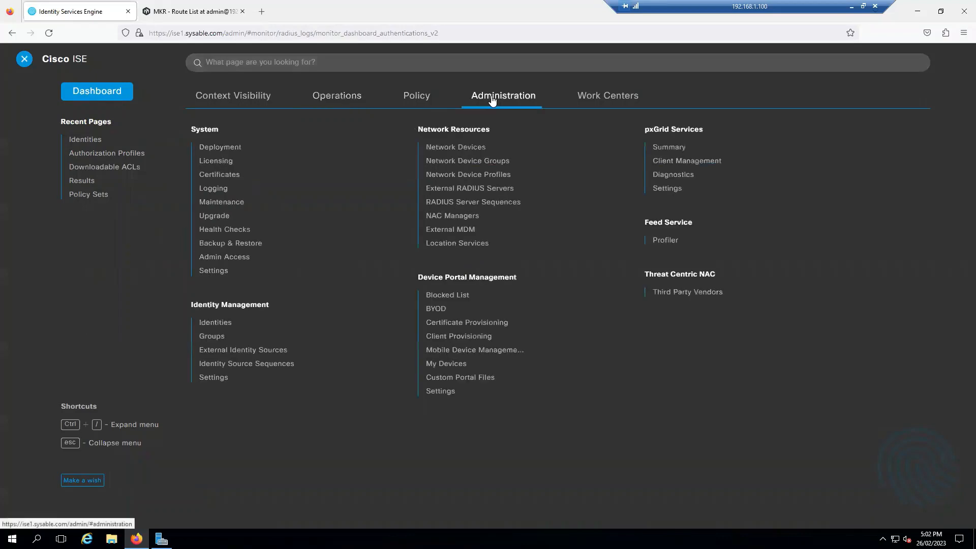
Start a new network access user and replace the autofilled username with user1
{"action": "left_click", "coordinate": [219, 324]}
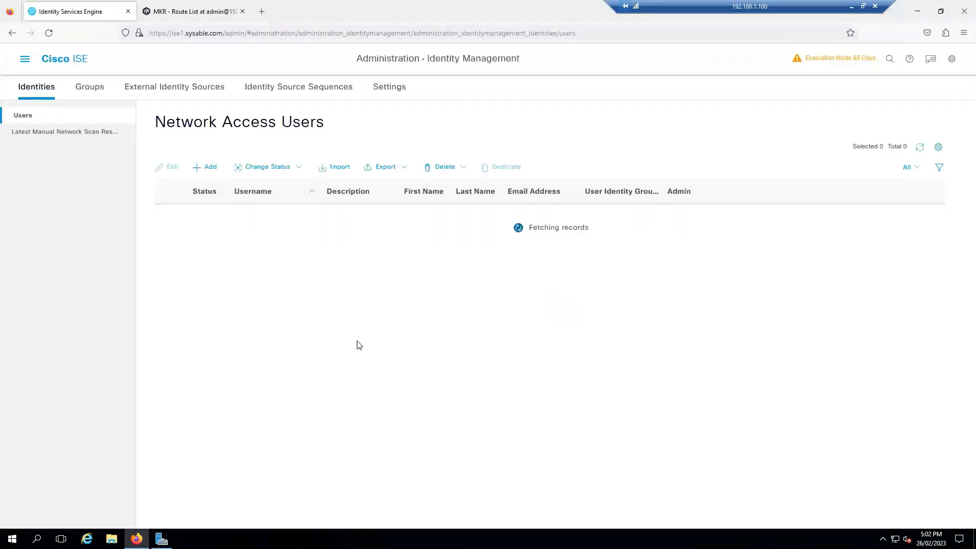
{"action": "left_click", "coordinate": [208, 167]}
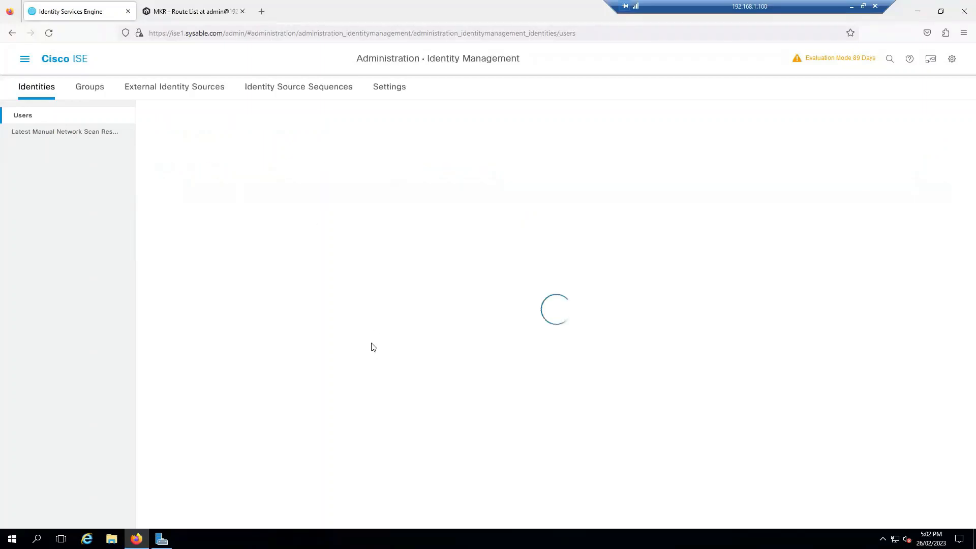
{"action": "left_click", "coordinate": [255, 173]}
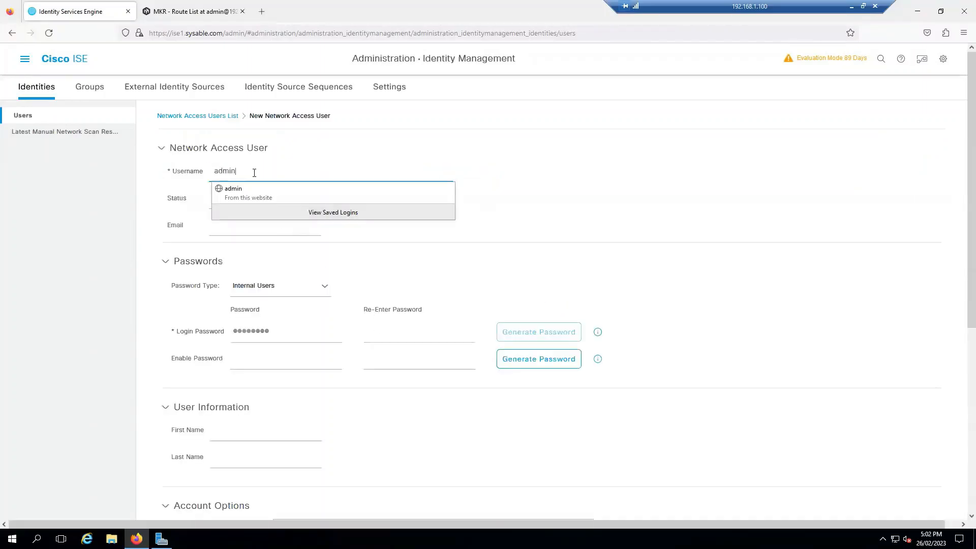
{"action": "left_click_drag", "start_coordinate": [255, 172], "coordinate": [187, 176]}
{"action": "type", "text": "user1"}
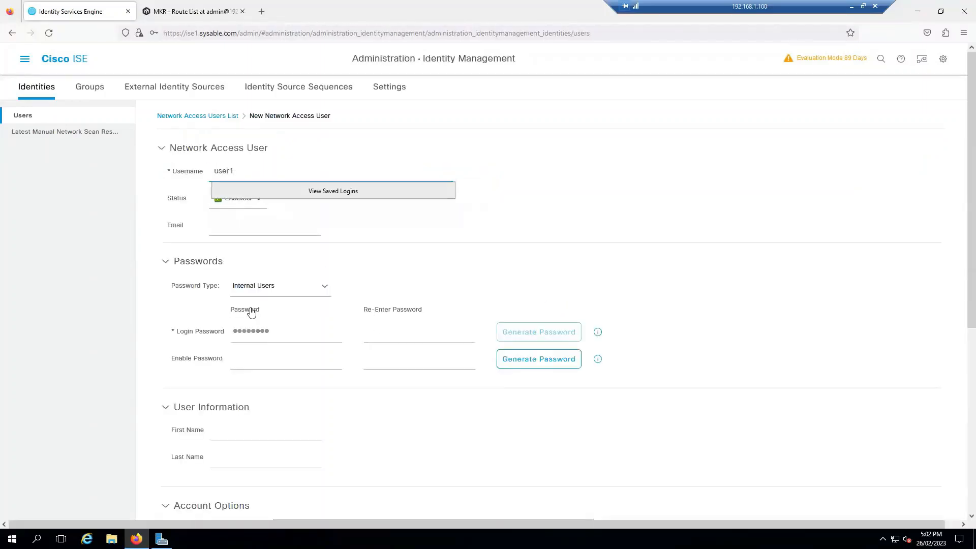
Enter the enable password and its confirmation
{"action": "left_click_drag", "start_coordinate": [252, 331], "coordinate": [273, 332]}
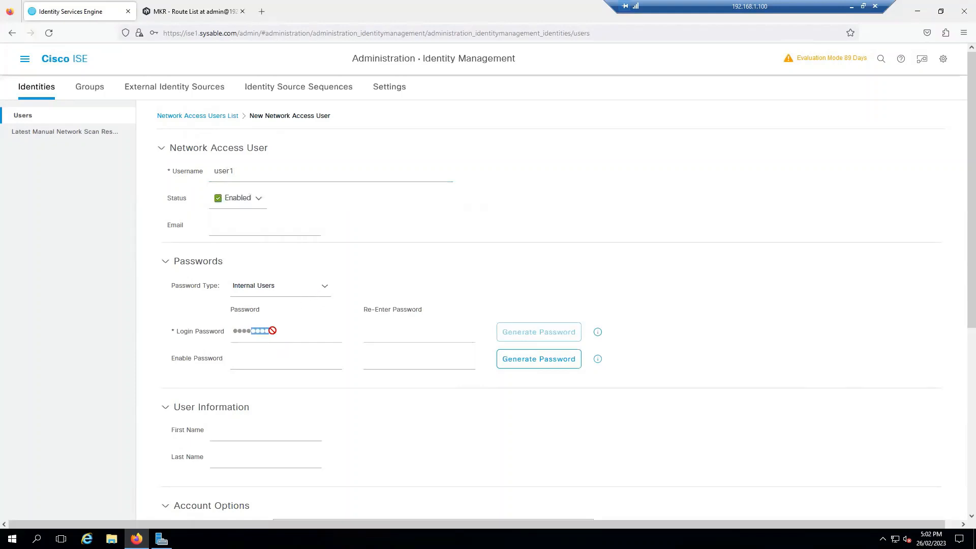
{"action": "left_click", "coordinate": [279, 331]}
{"action": "left_click", "coordinate": [282, 364]}
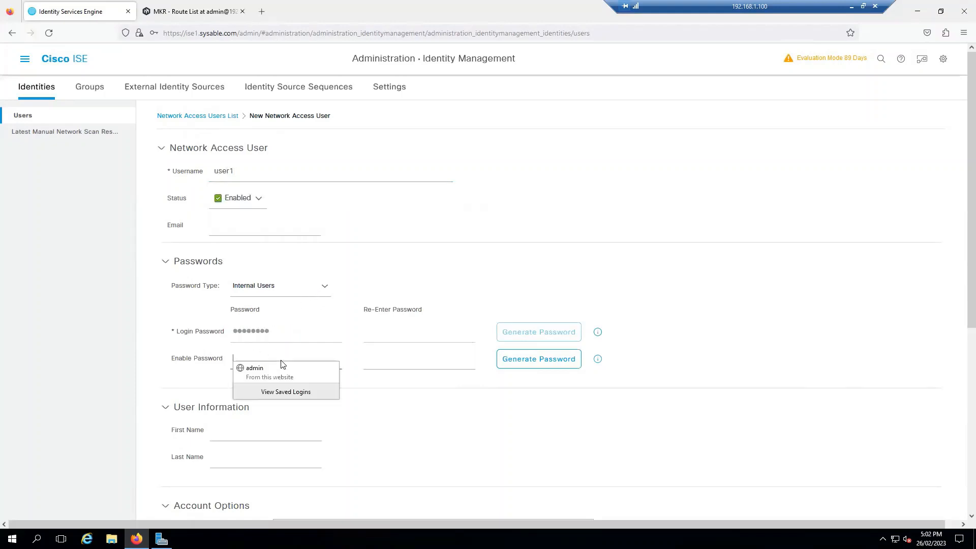
{"action": "type", "text": "••••"}
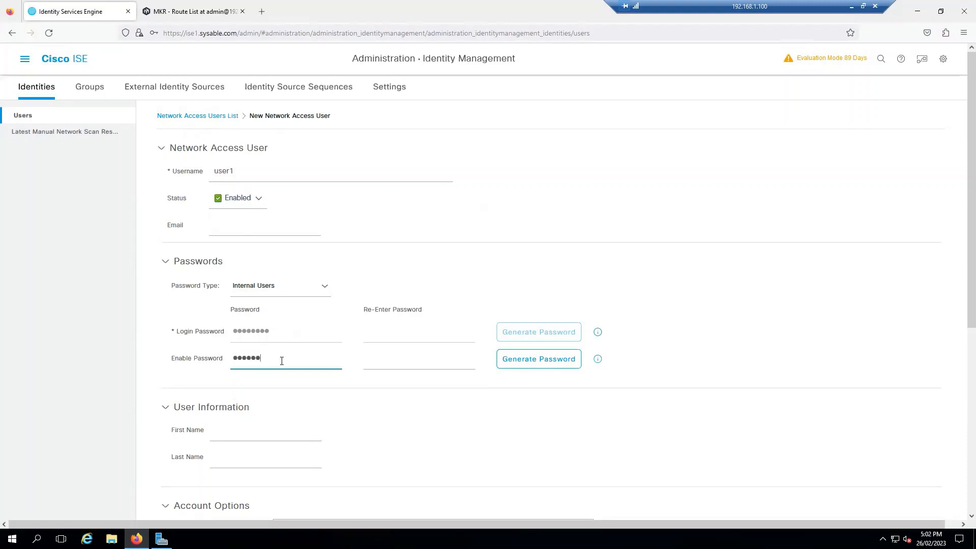
{"action": "key", "text": "Tab"}
{"action": "type", "text": "••"}
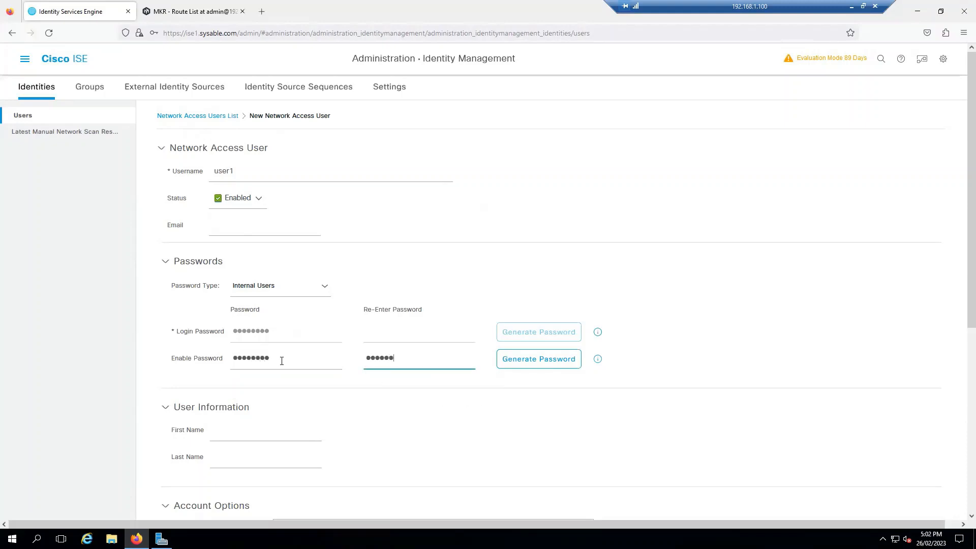
Add first name user1 and assign the user to the Employee identity group
{"action": "scroll", "coordinate": [321, 392], "scroll_direction": "down", "scroll_amount": 3}
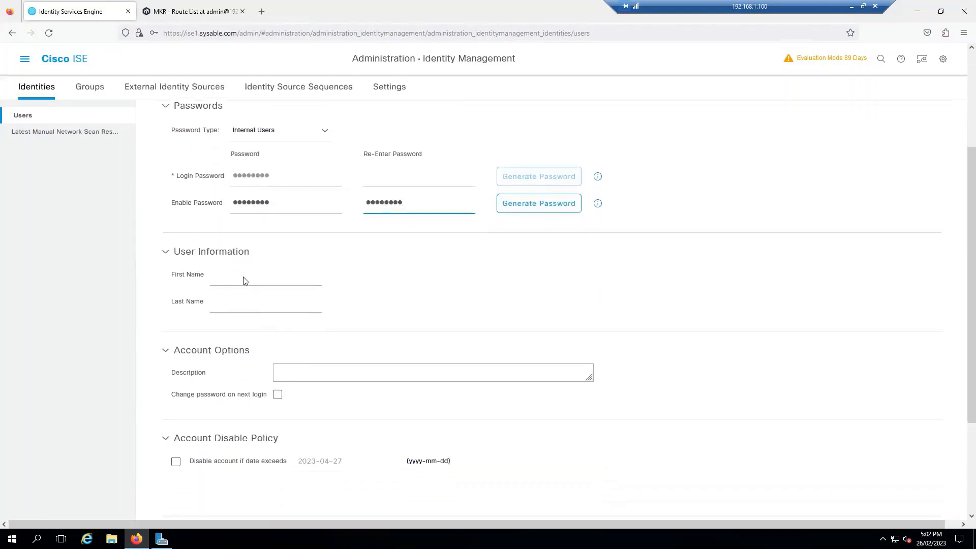
{"action": "left_click", "coordinate": [242, 278]}
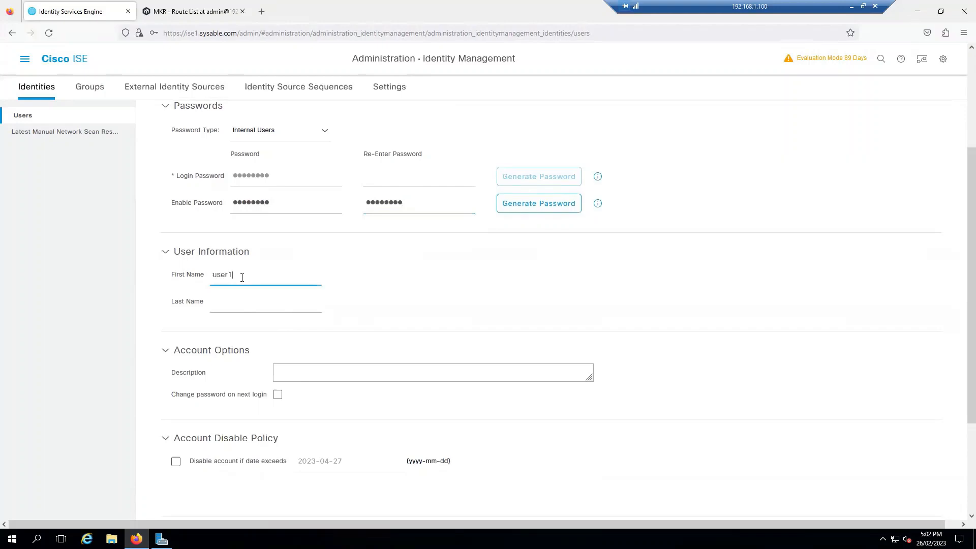
{"action": "scroll", "coordinate": [300, 455], "scroll_direction": "down", "scroll_amount": 2}
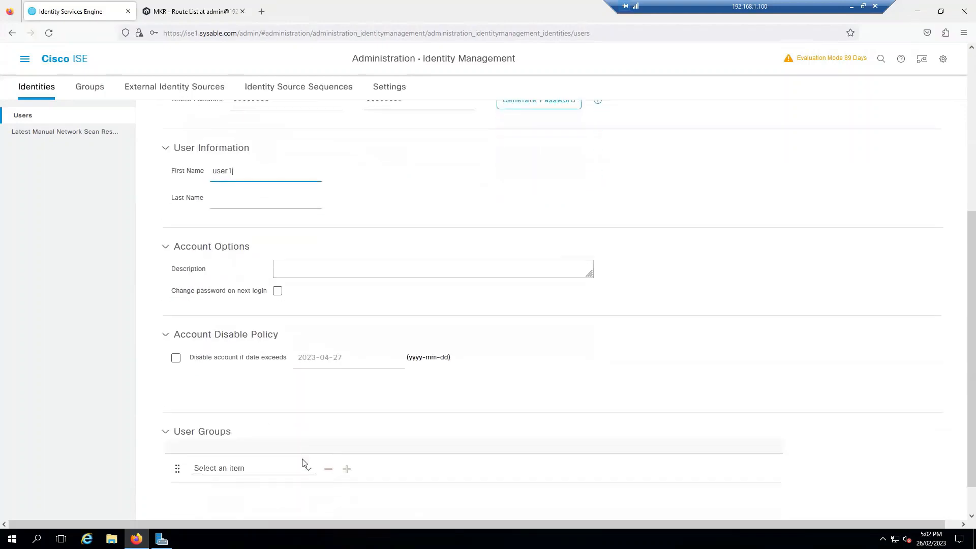
{"action": "left_click", "coordinate": [303, 468]}
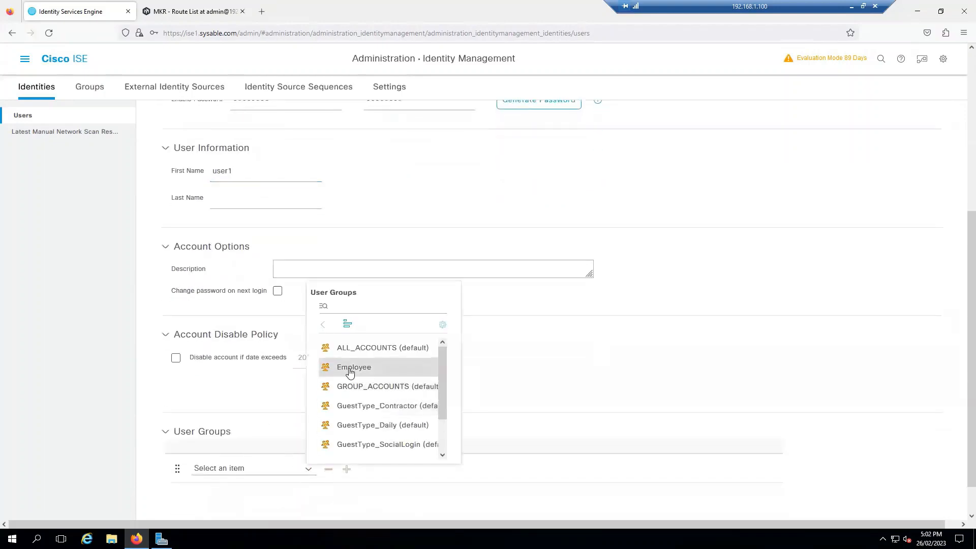
{"action": "left_click", "coordinate": [339, 369]}
{"action": "scroll", "coordinate": [796, 467], "scroll_direction": "down", "scroll_amount": 1}
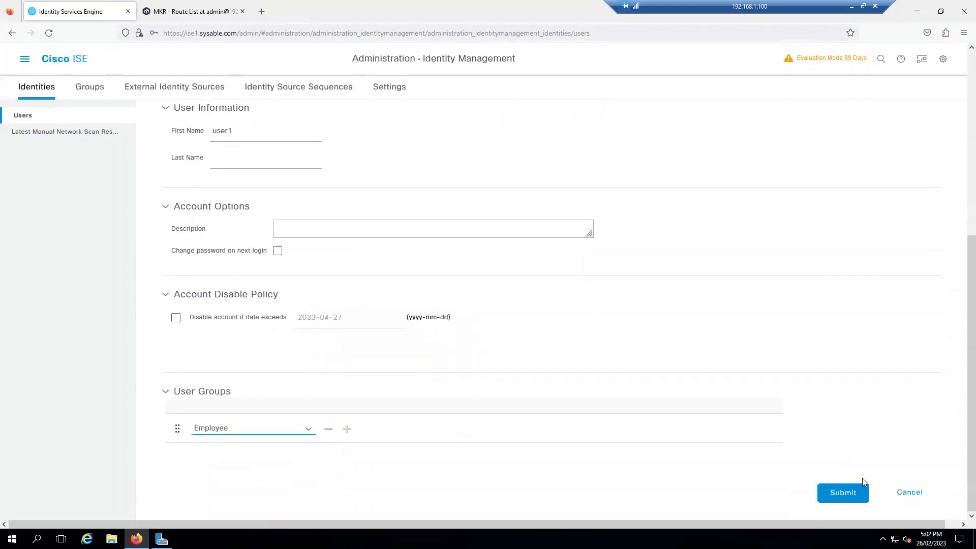
Submit the user and dismiss the password mismatch error
{"action": "left_click", "coordinate": [844, 498]}
{"action": "left_click", "coordinate": [488, 170]}
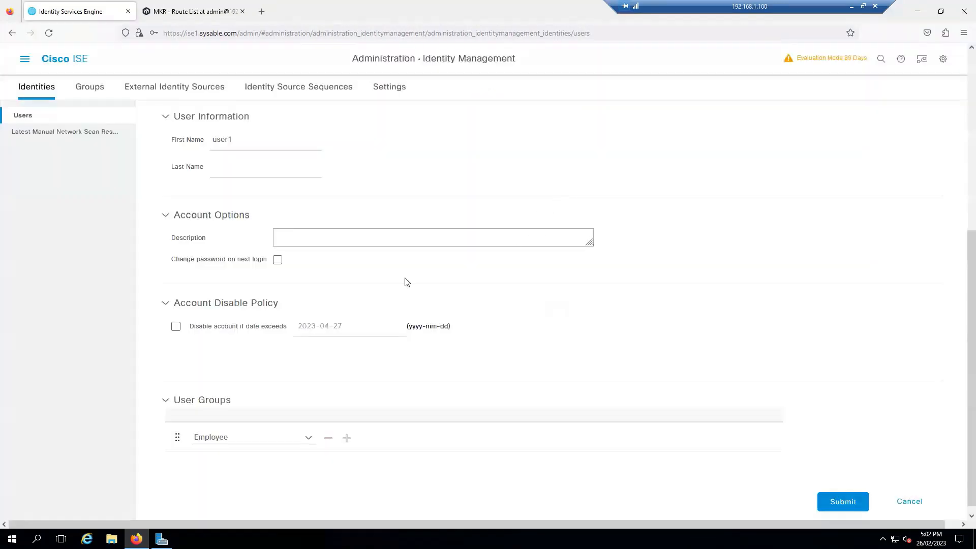
{"action": "scroll", "coordinate": [402, 280], "scroll_direction": "up", "scroll_amount": 2}
{"action": "scroll", "coordinate": [397, 280], "scroll_direction": "up", "scroll_amount": 2}
Retype the enable password and its confirmation
{"action": "left_click", "coordinate": [200, 274]}
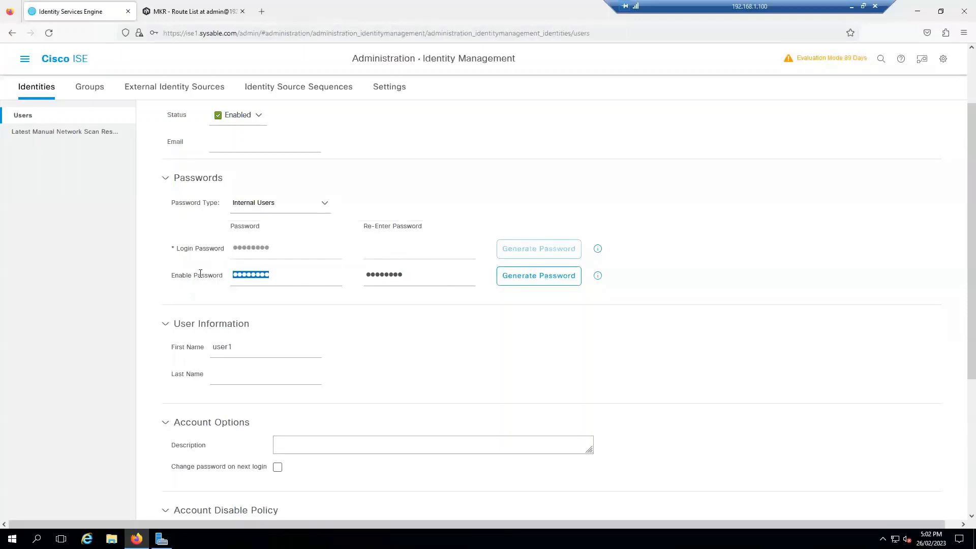
{"action": "type", "text": "c"}
{"action": "key", "text": "Tab"}
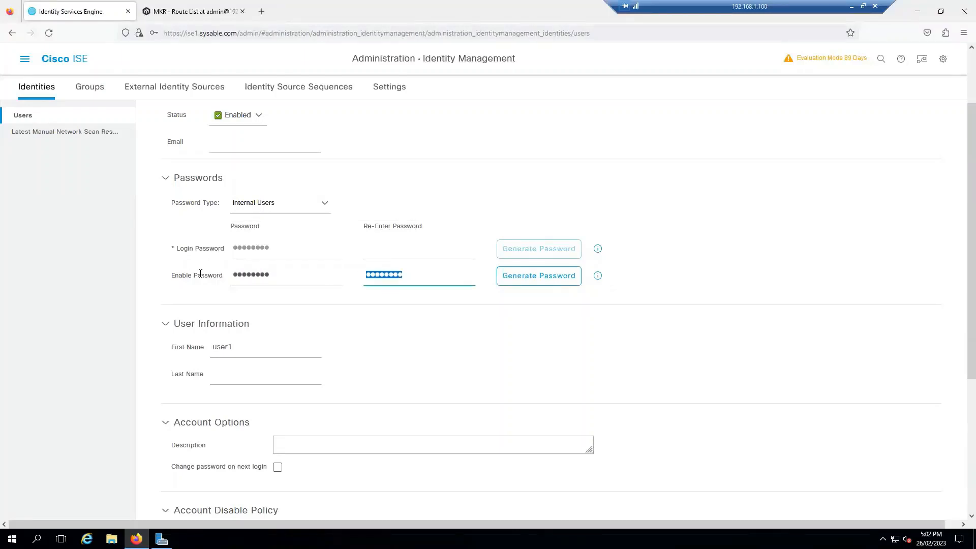
{"action": "type", "text": "c"}
Resubmit the user and dismiss the repeated password mismatch error
{"action": "scroll", "coordinate": [627, 373], "scroll_direction": "down", "scroll_amount": 5}
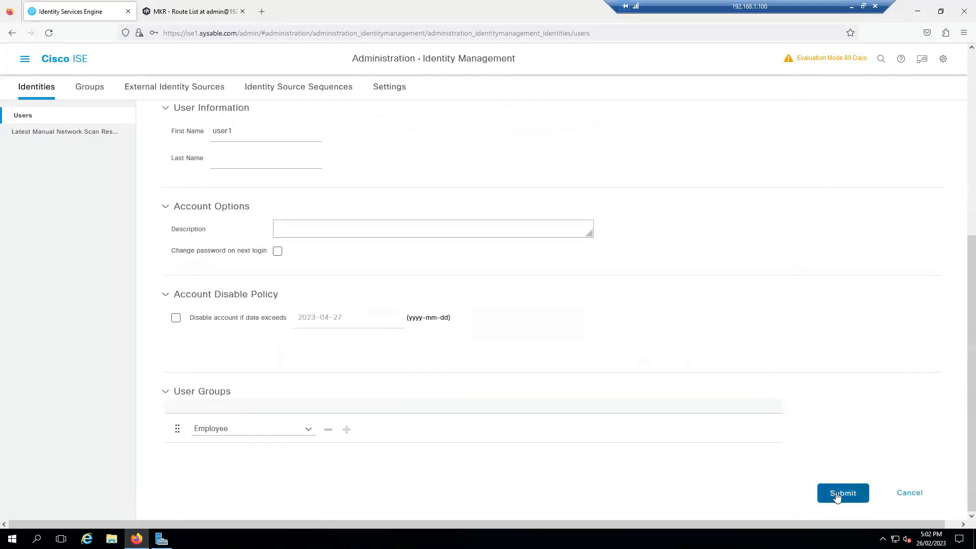
{"action": "left_click", "coordinate": [838, 496]}
{"action": "left_click", "coordinate": [489, 179]}
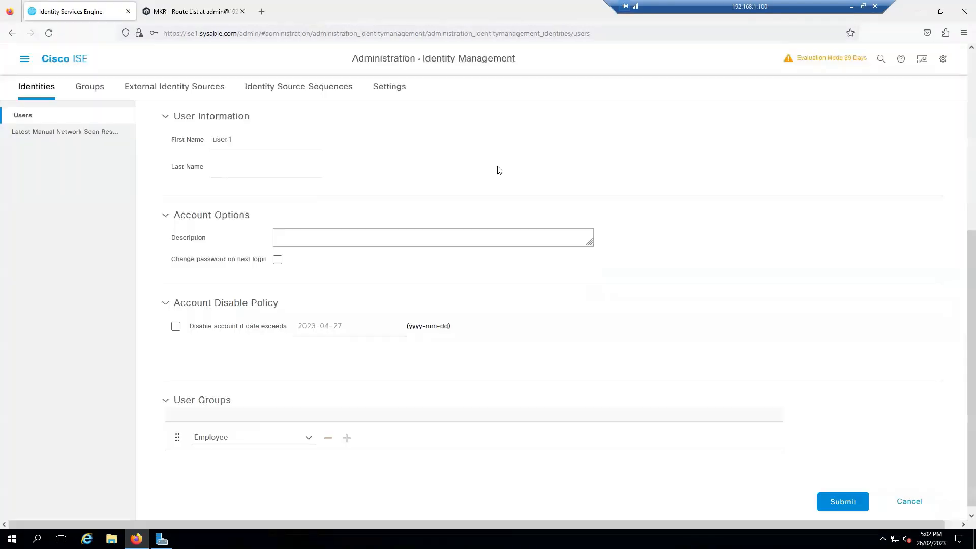
{"action": "scroll", "coordinate": [296, 275], "scroll_direction": "up", "scroll_amount": 3}
{"action": "scroll", "coordinate": [288, 267], "scroll_direction": "up", "scroll_amount": 1}
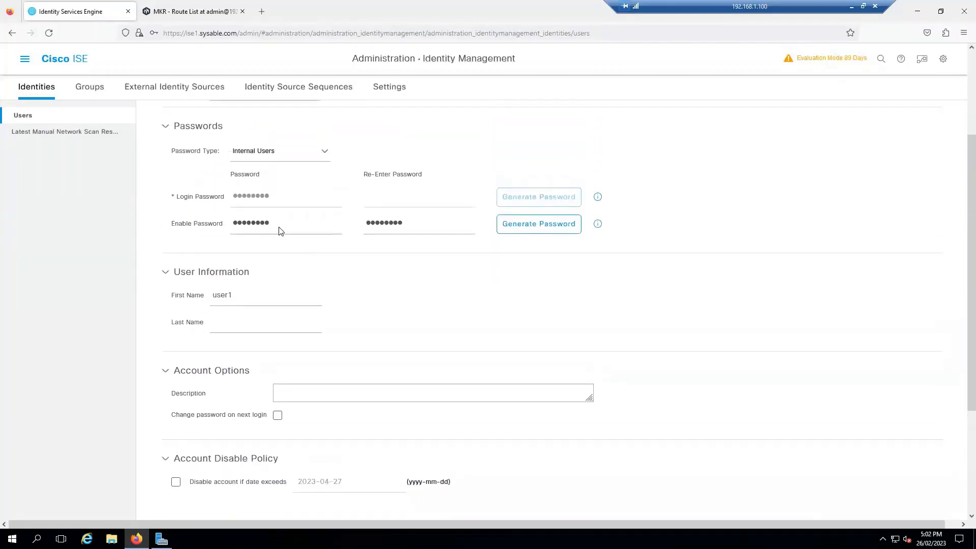
{"action": "scroll", "coordinate": [415, 261], "scroll_direction": "up", "scroll_amount": 3}
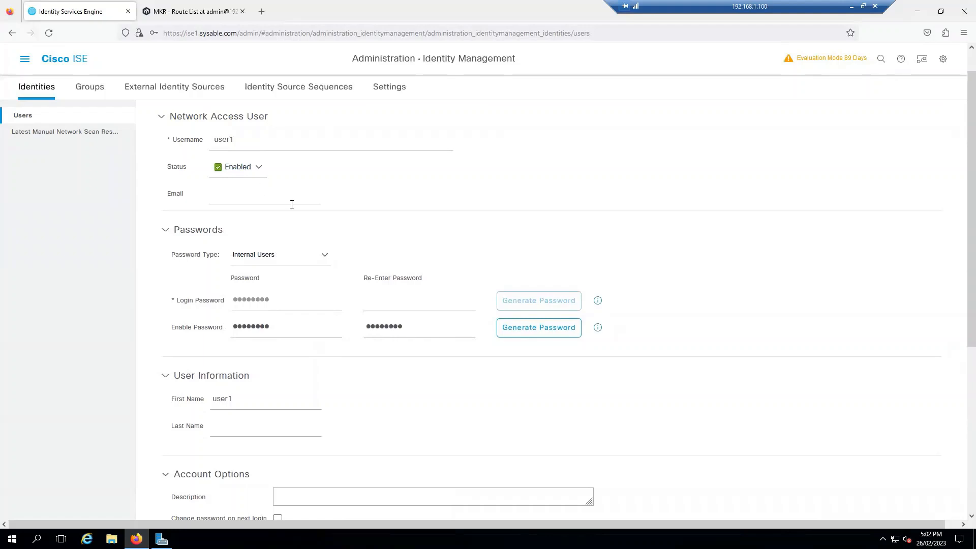
Keep Internal Users as the password type and select the enable password value
{"action": "left_click", "coordinate": [324, 258]}
{"action": "left_click", "coordinate": [294, 302]}
{"action": "left_click", "coordinate": [303, 307]}
{"action": "double_click", "coordinate": [292, 328]}
Discard the unsaved user without saving the browser login, and begin a fresh new user form
{"action": "left_click", "coordinate": [51, 118]}
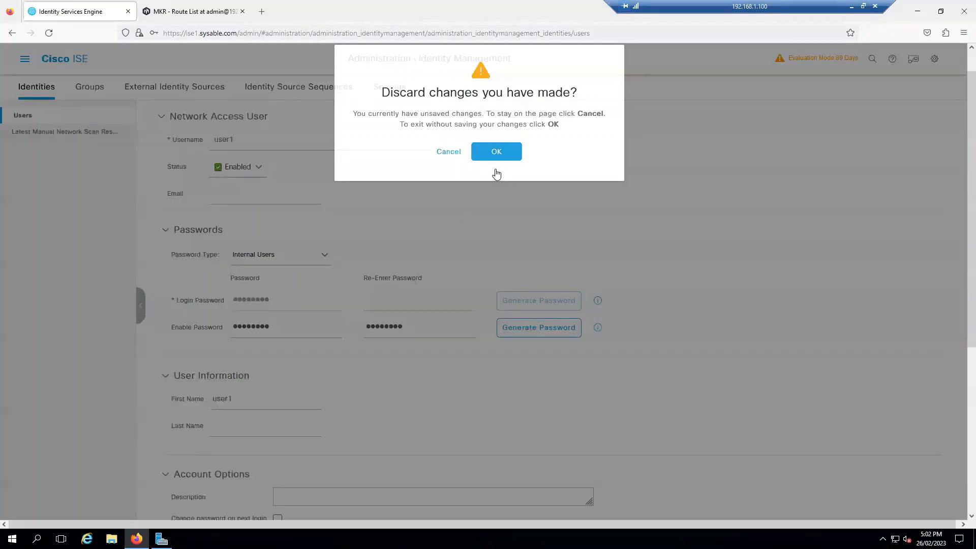
{"action": "left_click", "coordinate": [496, 153]}
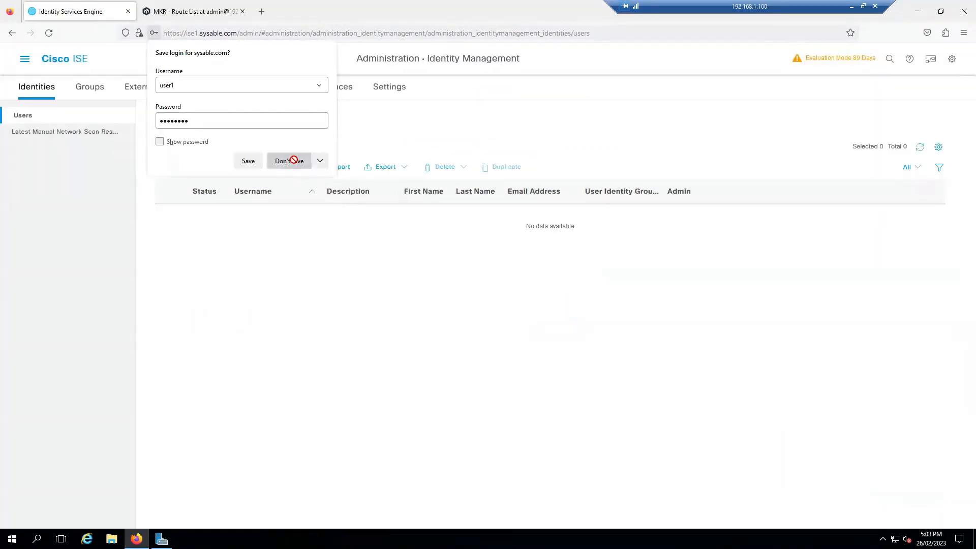
{"action": "left_click", "coordinate": [288, 160]}
{"action": "left_click", "coordinate": [204, 166]}
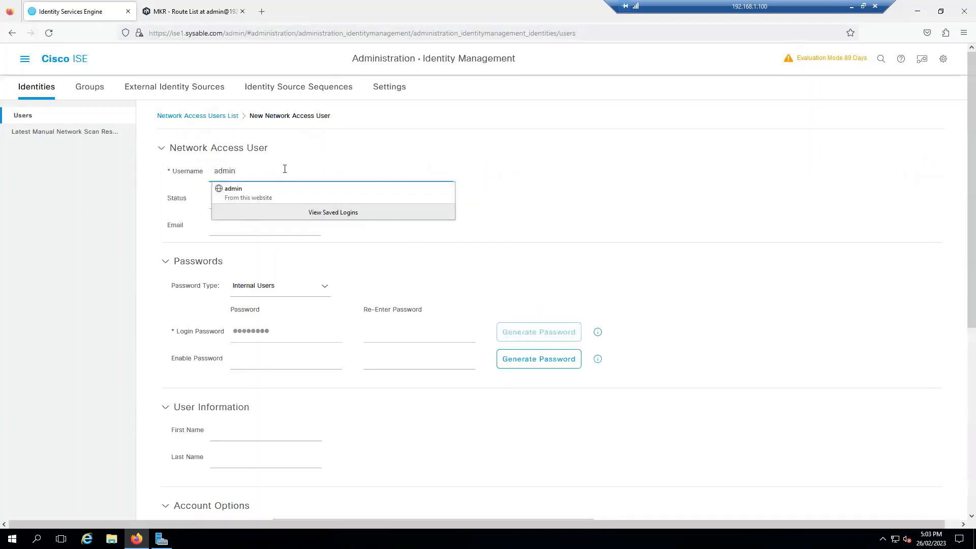
{"action": "left_click", "coordinate": [655, 303]}
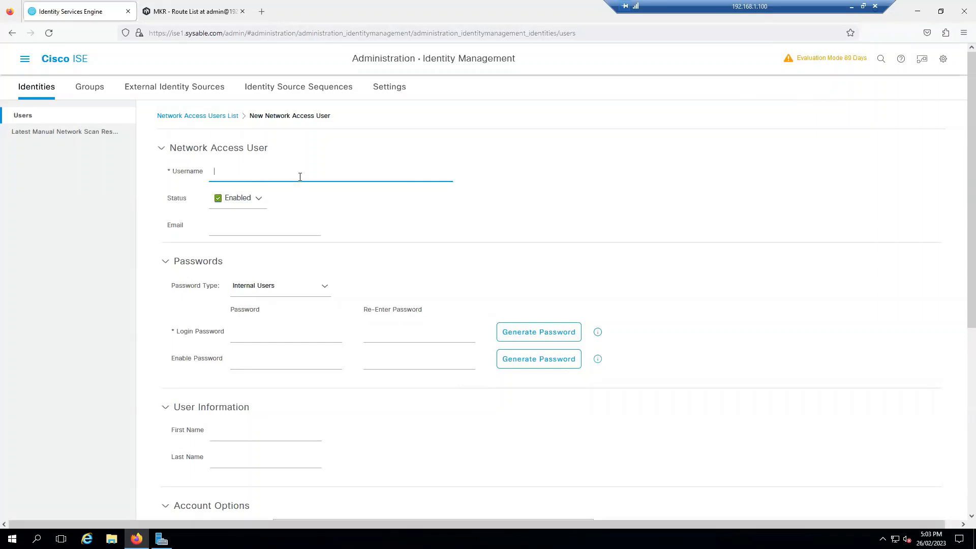
Finish username user1 and enter a matching login password in both password fields
{"action": "type", "text": "1"}
{"action": "key", "text": "Tab"}
{"action": "key", "text": "Tab"}
{"action": "key", "text": "Tab"}
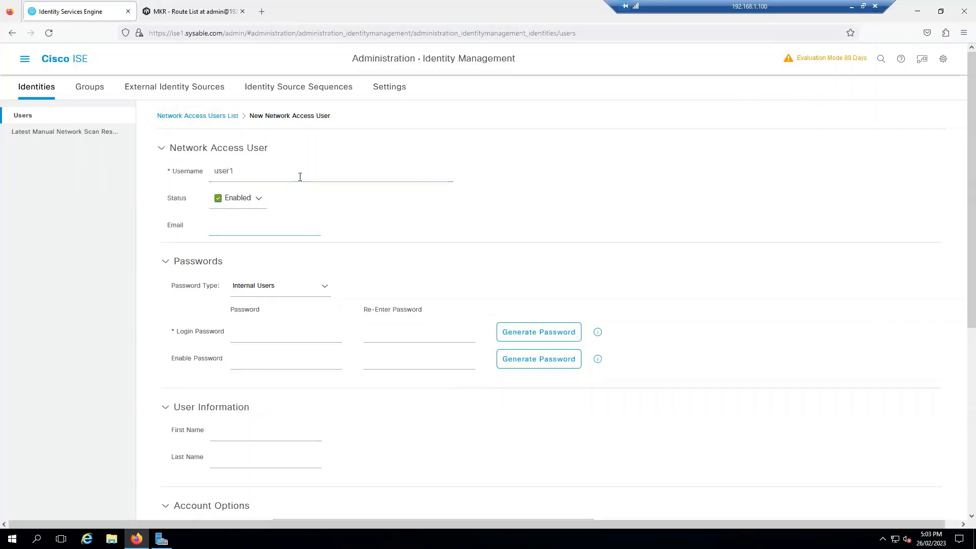
{"action": "left_click", "coordinate": [277, 339]}
{"action": "type", "text": "C"}
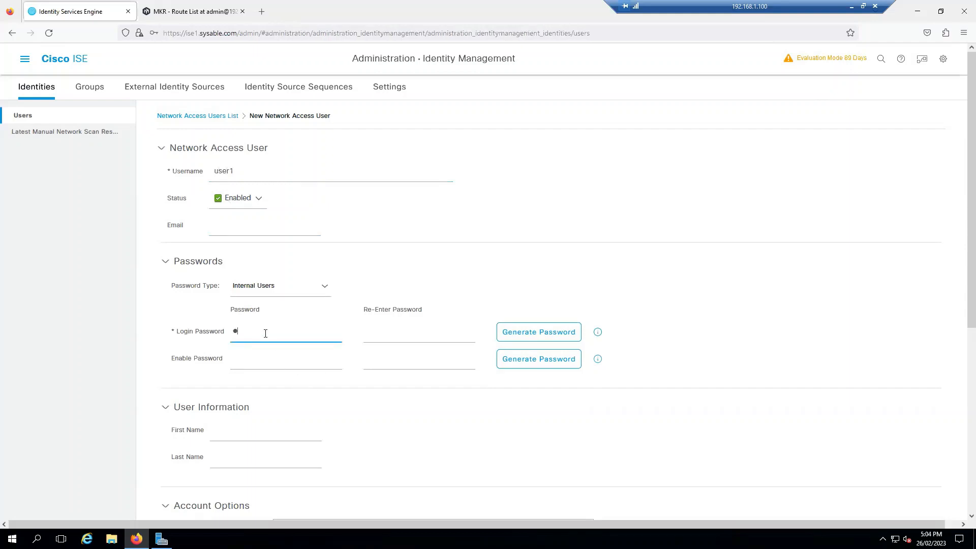
{"action": "key", "text": "Tab"}
{"action": "type", "text": "C"}
{"action": "key", "text": "BackSpace"}
{"action": "key", "text": "BackSpace"}
{"action": "type", "text": "Ci"}
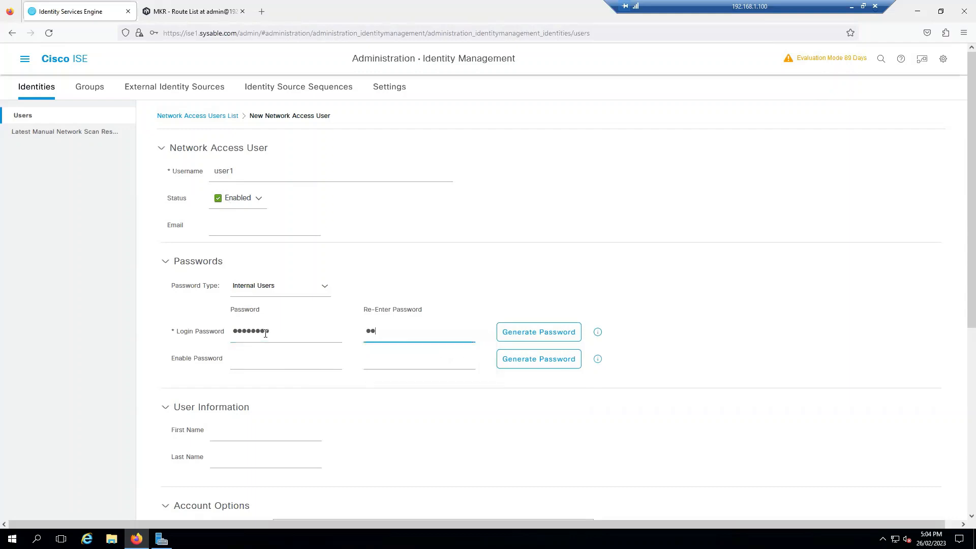
{"action": "type", "text": "sco123"}
Put user1 in the Employee group, add its first name, and submit without saving the browser login
{"action": "scroll", "coordinate": [428, 294], "scroll_direction": "down", "scroll_amount": 6}
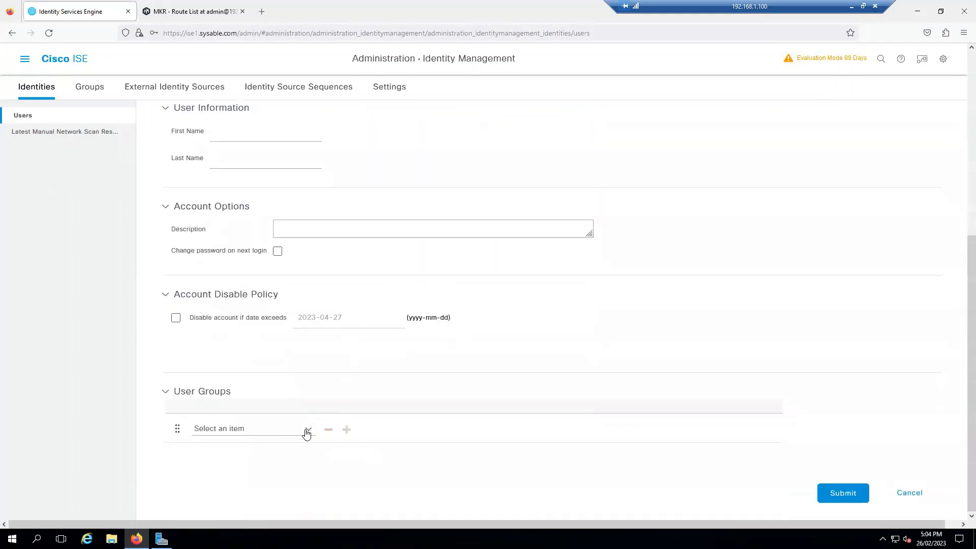
{"action": "left_click", "coordinate": [307, 430]}
{"action": "left_click", "coordinate": [360, 327]}
{"action": "left_click", "coordinate": [247, 134]}
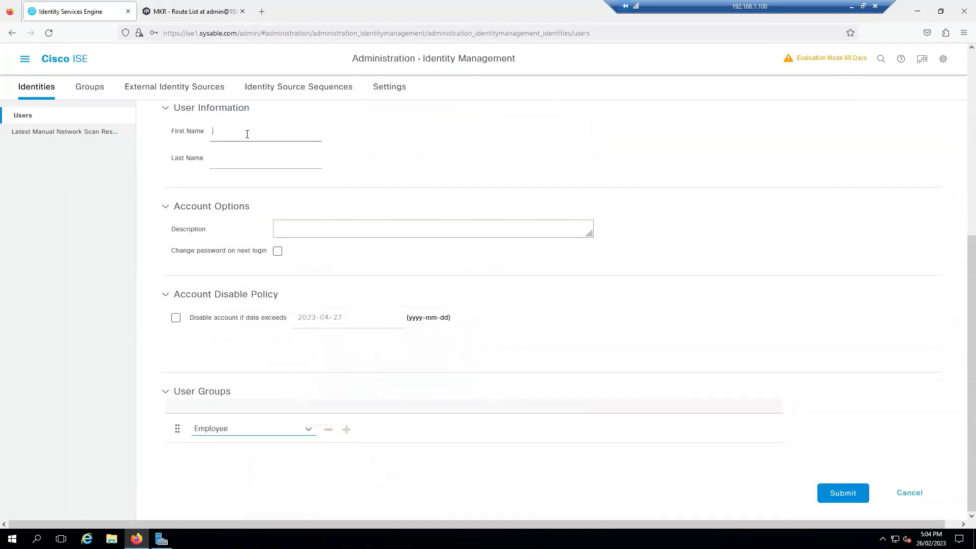
{"action": "type", "text": "user1"}
{"action": "left_click", "coordinate": [822, 488]}
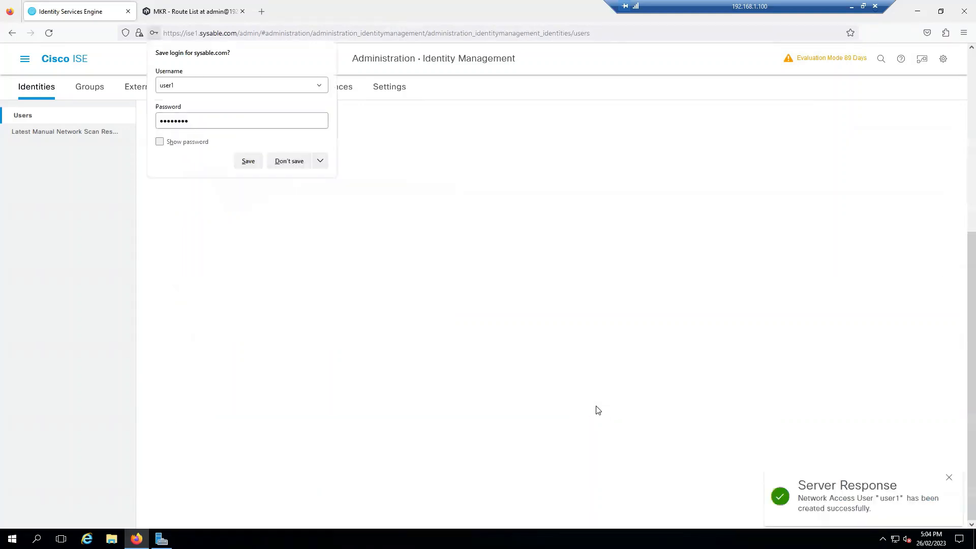
{"action": "left_click", "coordinate": [289, 161]}
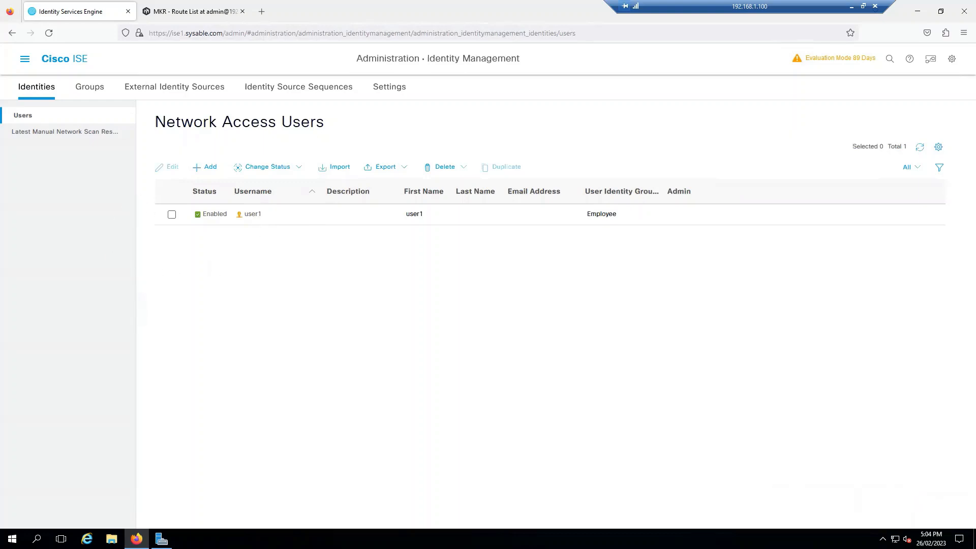
On SW-1, enter configuration mode and enable dot1x system-auth-control
{"action": "key", "text": "alt+Tab"}
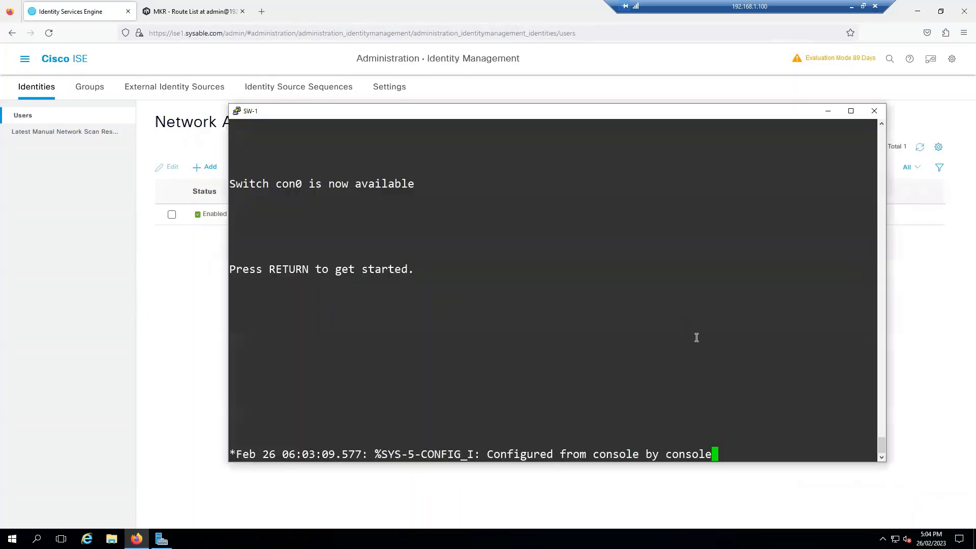
{"action": "key", "text": "Return"}
{"action": "key", "text": "Return"}
{"action": "type", "text": "en"}
{"action": "key", "text": "Return"}
{"action": "key", "text": "Return"}
{"action": "key", "text": "Return"}
{"action": "key", "text": "Return"}
{"action": "key", "text": "Return"}
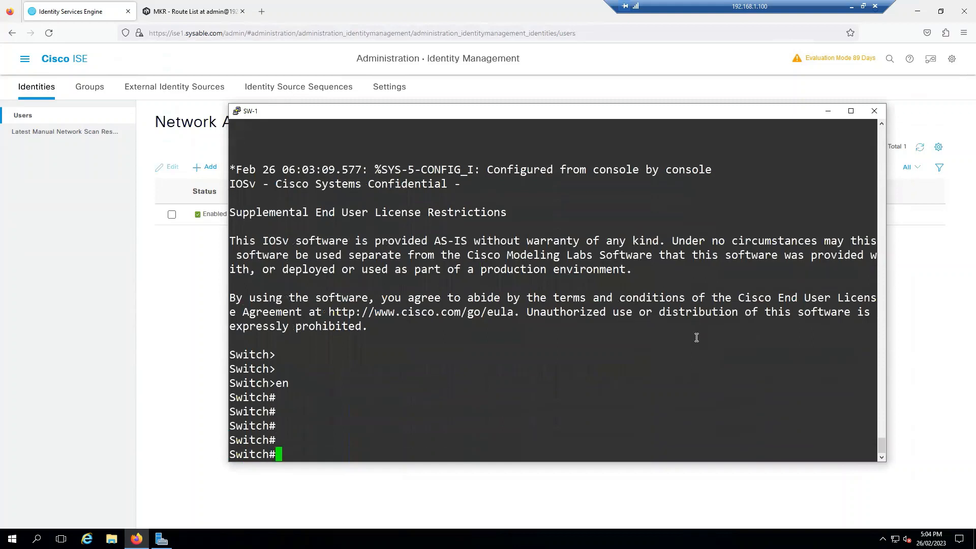
{"action": "type", "text": "conf t"}
{"action": "key", "text": "Return"}
{"action": "key", "text": "Return"}
{"action": "key", "text": "Return"}
{"action": "key", "text": "Return"}
{"action": "type", "text": "do"}
{"action": "key", "text": "Tab"}
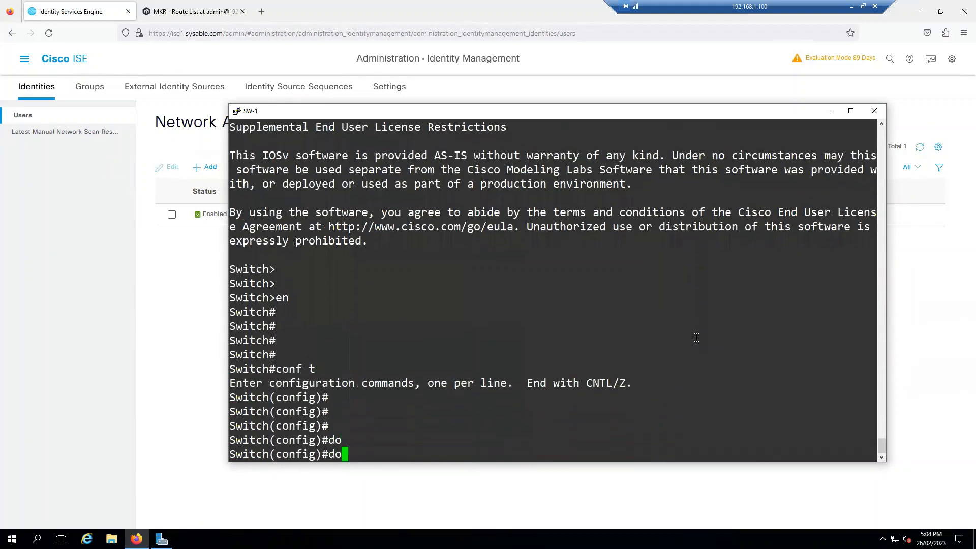
{"action": "type", "text": "1"}
{"action": "key", "text": "BackSpace"}
{"action": "type", "text": "t"}
{"action": "key", "text": "Tab"}
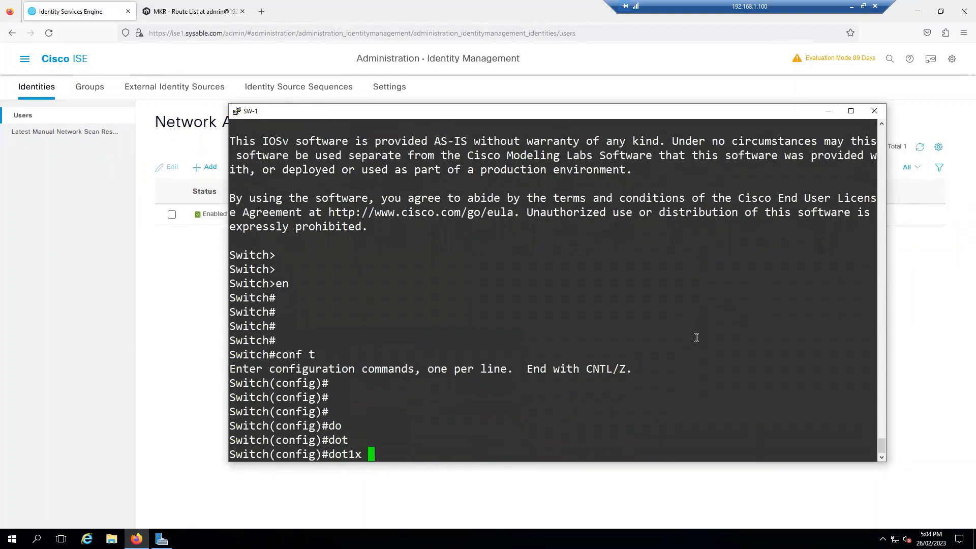
{"action": "type", "text": "d"}
{"action": "key", "text": "Tab"}
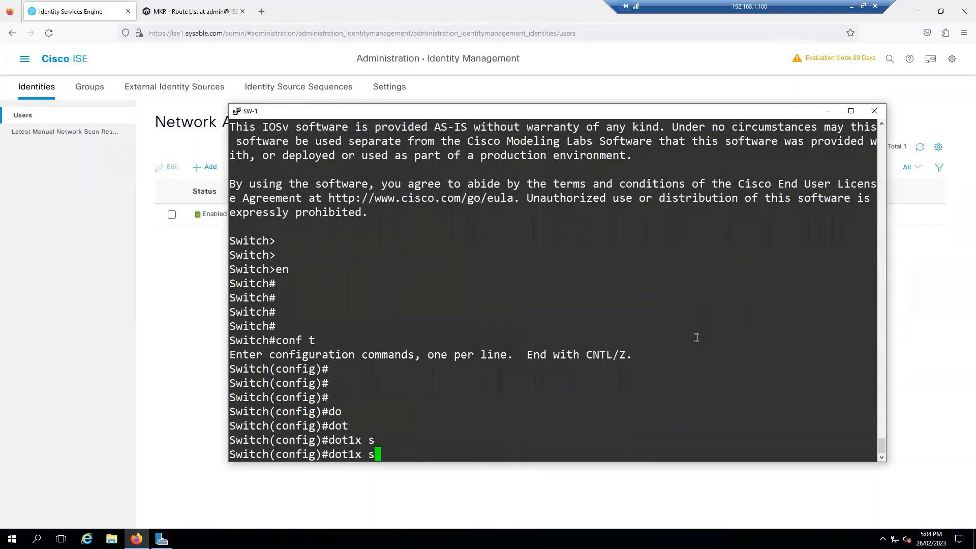
{"action": "type", "text": "ys"}
{"action": "key", "text": "Tab"}
{"action": "key", "text": "Return"}
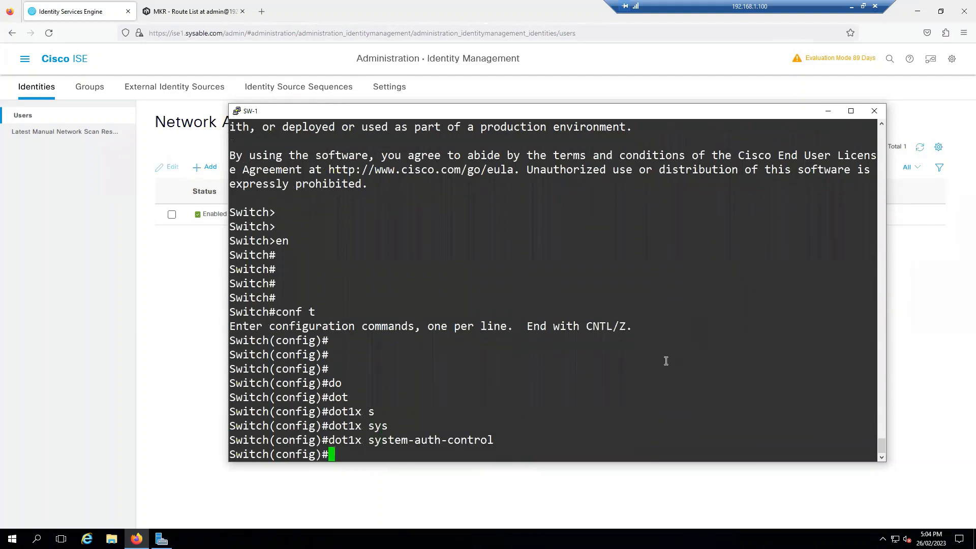
{"action": "left_click_drag", "start_coordinate": [494, 444], "coordinate": [333, 440]}
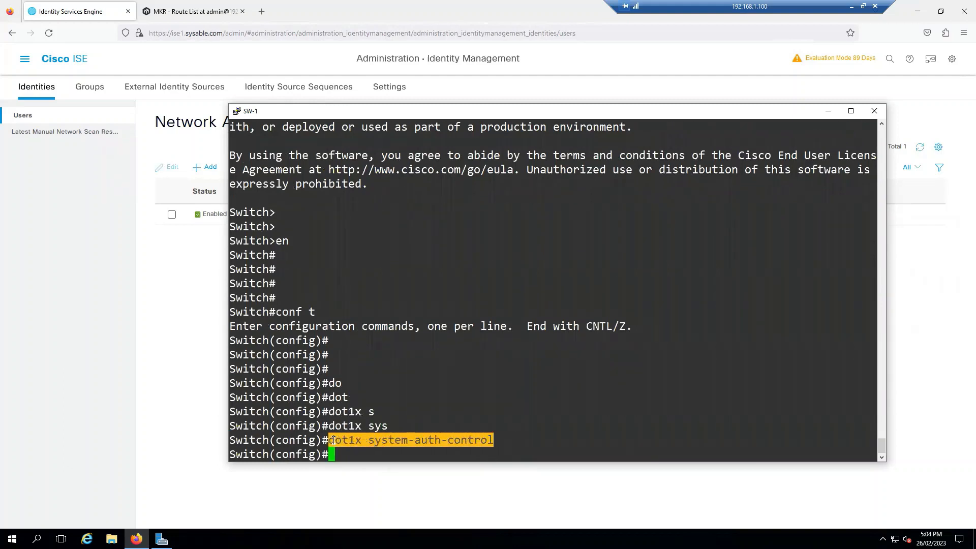
{"action": "left_click", "coordinate": [556, 439]}
{"action": "key", "text": "Return"}
{"action": "key", "text": "Return"}
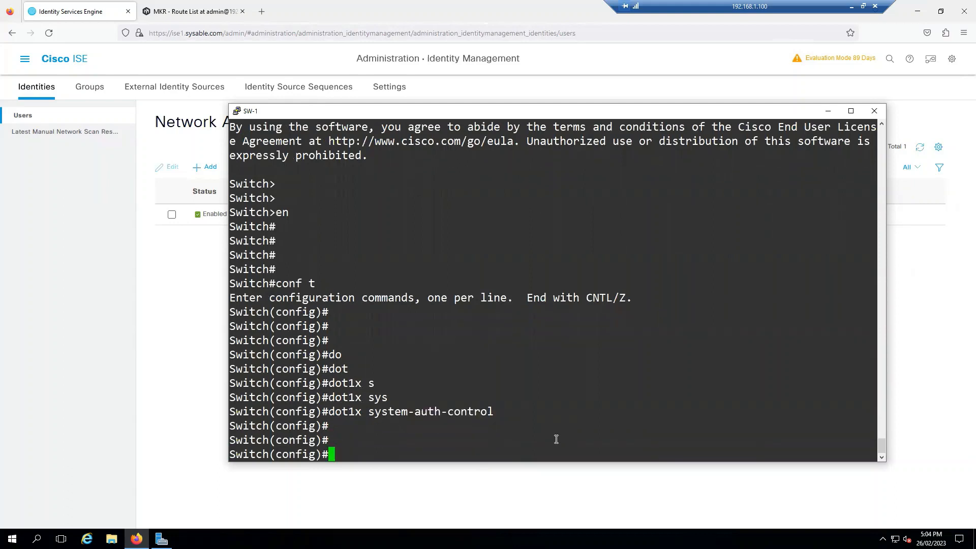
On interface g0/2, set authentication order mab dot1x
{"action": "type", "text": "int g0/2"}
{"action": "key", "text": "Return"}
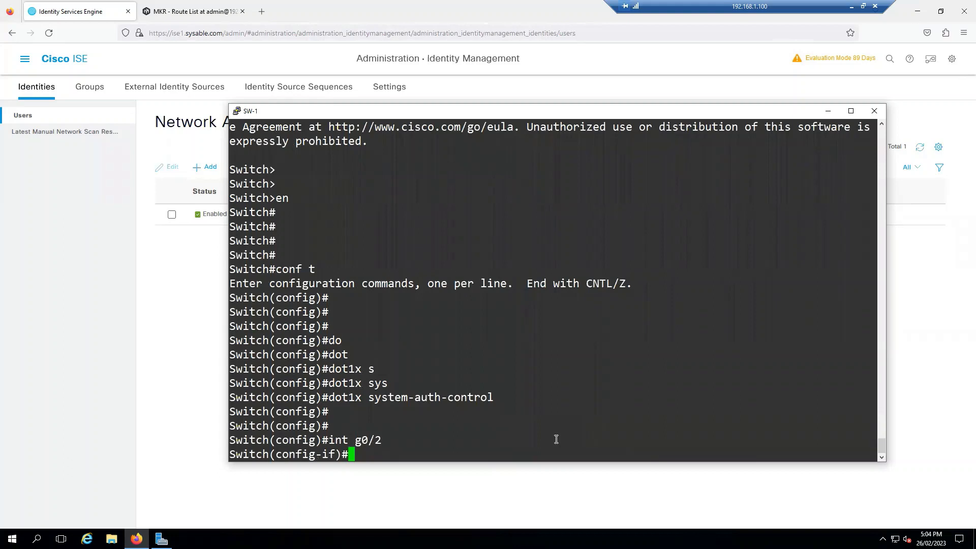
{"action": "type", "text": "auth"}
{"action": "key", "text": "Tab"}
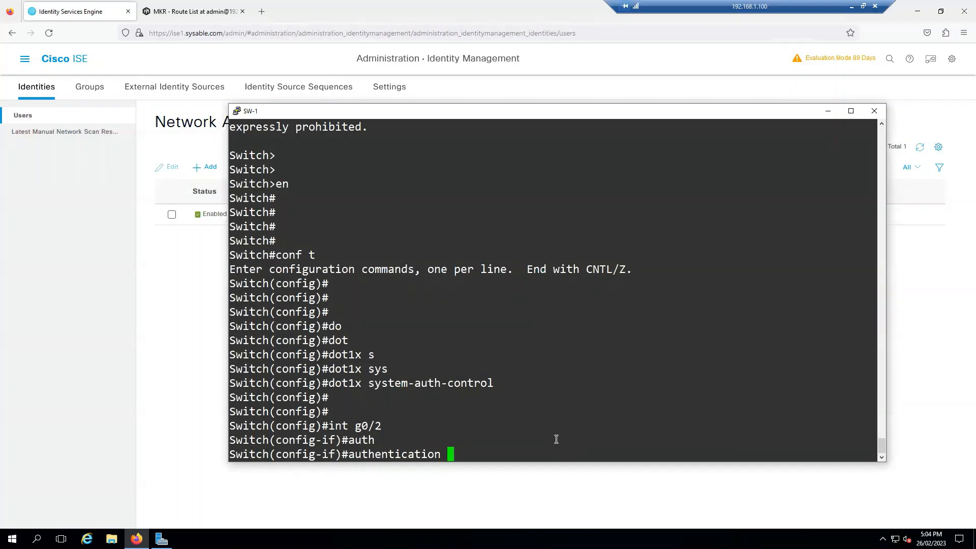
{"action": "key", "text": "BackSpace"}
{"action": "type", "text": "or"}
{"action": "key", "text": "Tab"}
{"action": "type", "text": "ma"}
{"action": "key", "text": "Tab"}
{"action": "type", "text": "do"}
{"action": "key", "text": "Tab"}
{"action": "key", "text": "Return"}
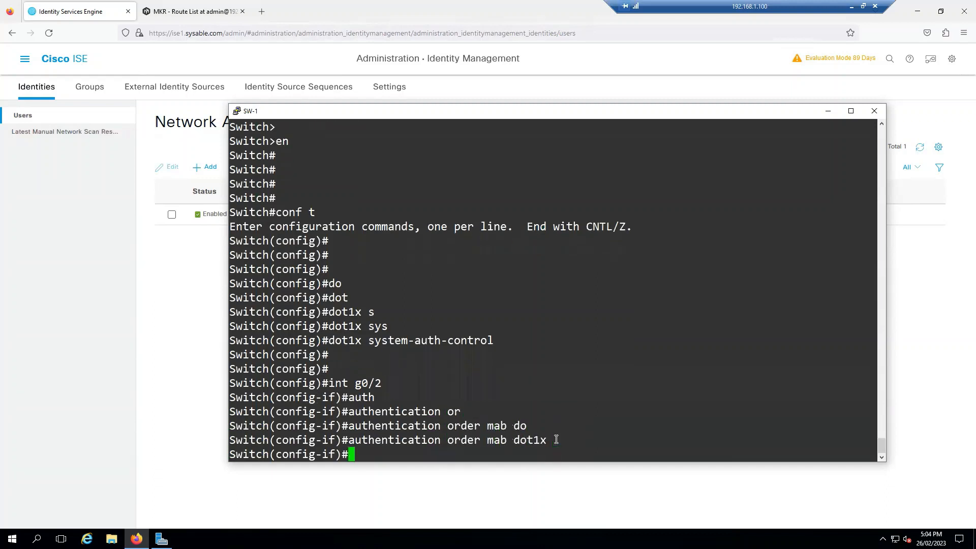
Set authentication priority dot1x mab on g0/2
{"action": "type", "text": "authen"}
{"action": "key", "text": "Tab"}
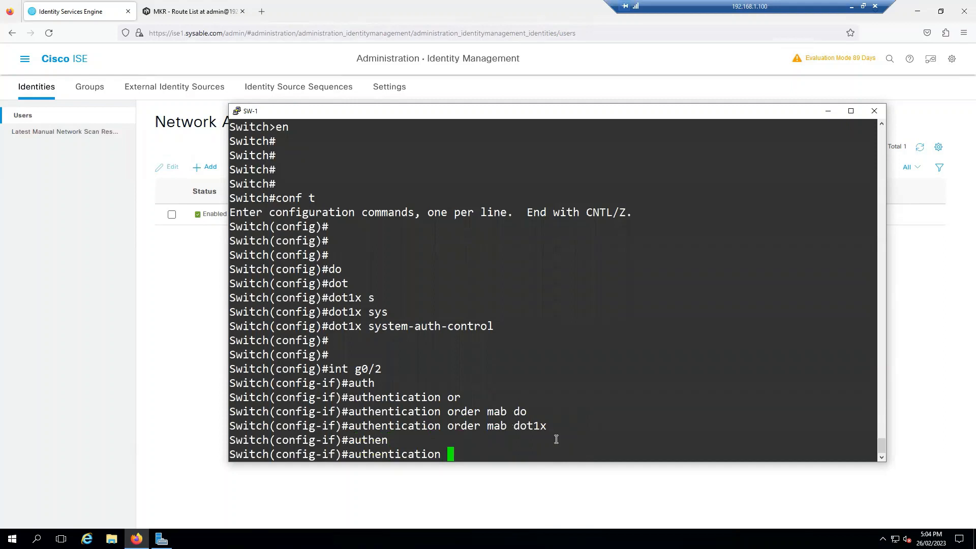
{"action": "type", "text": "pri"}
{"action": "key", "text": "Tab"}
{"action": "type", "text": "do"}
{"action": "key", "text": "Tab"}
{"action": "type", "text": "mab"}
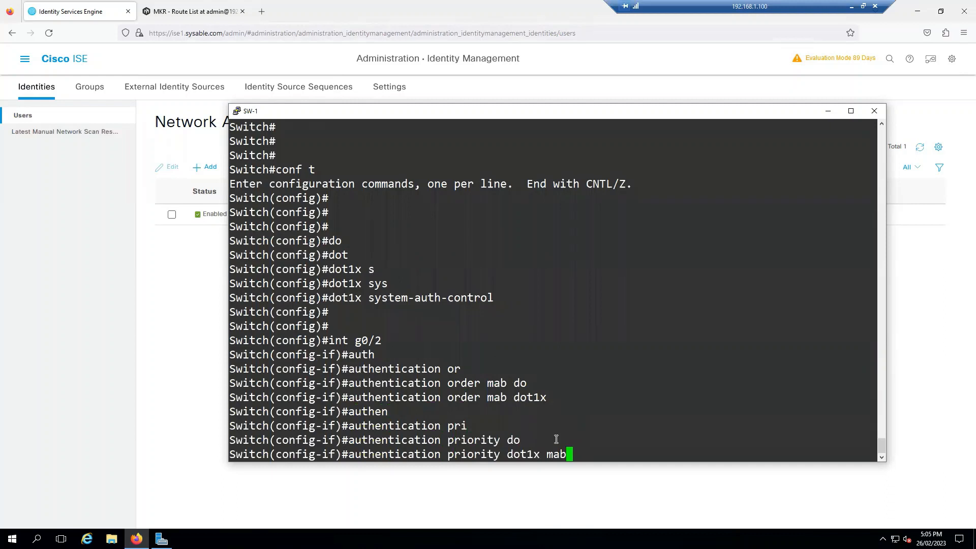
{"action": "key", "text": "Return"}
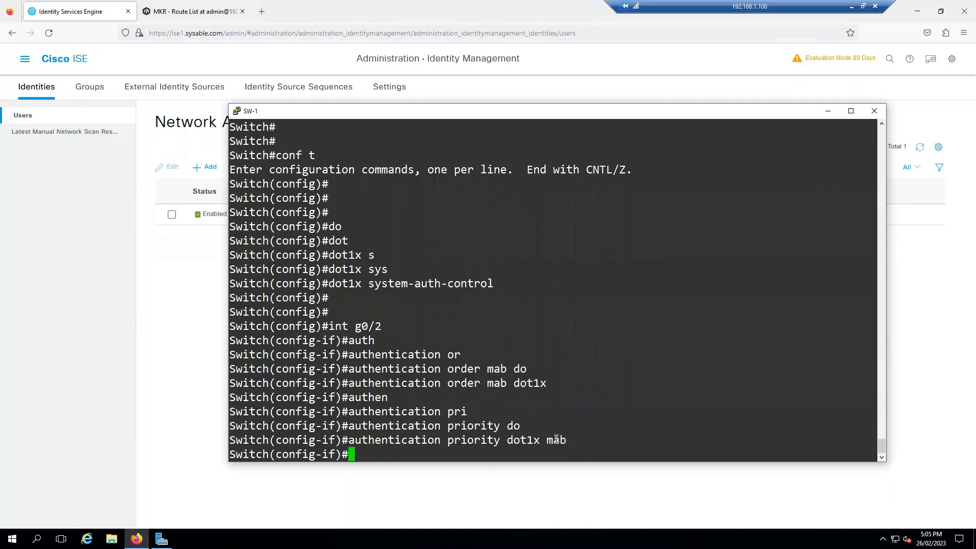
Enable mab, dot1x pae authenticator and no shutdown on g0/2
{"action": "type", "text": "mab"}
{"action": "key", "text": "Return"}
{"action": "type", "text": "dot"}
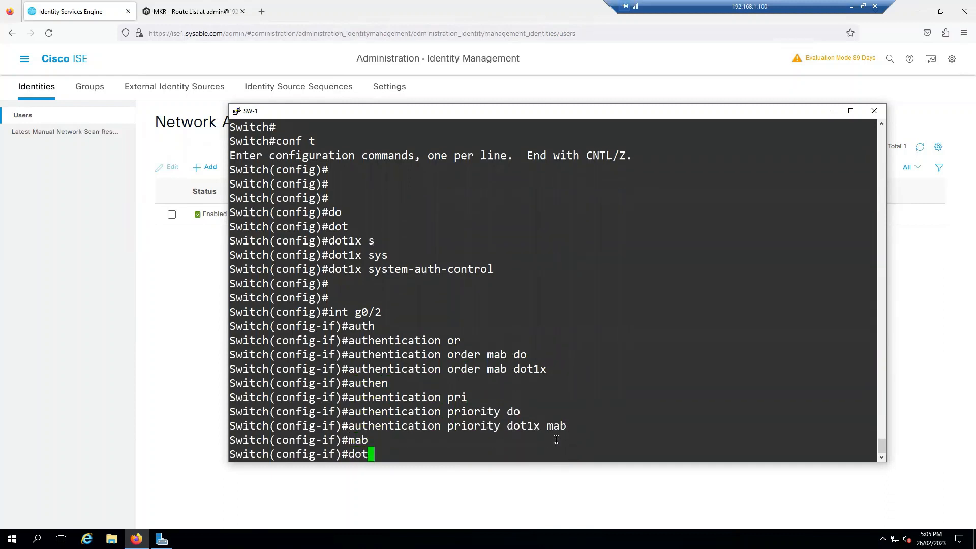
{"action": "type", "text": "1x pa"}
{"action": "key", "text": "Tab"}
{"action": "type", "text": "au"}
{"action": "key", "text": "Tab"}
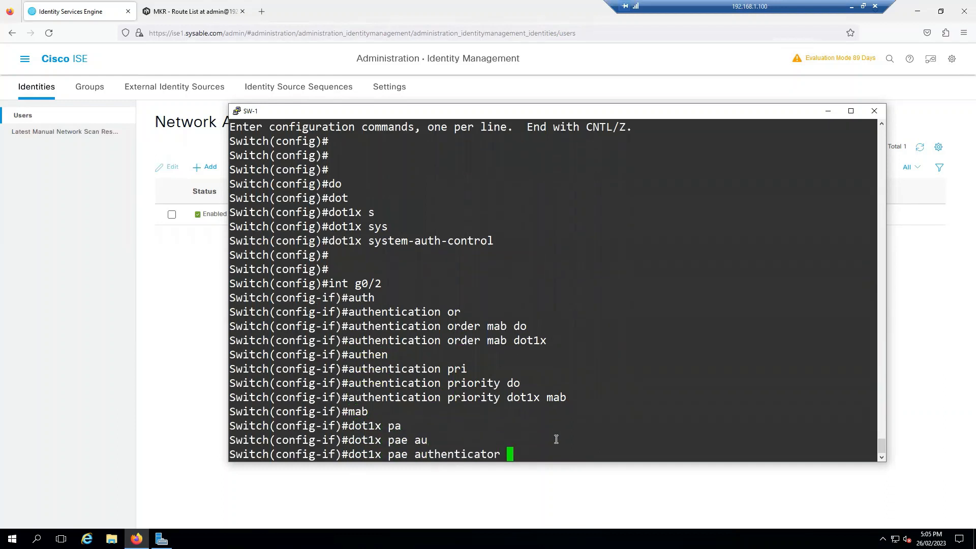
{"action": "key", "text": "Return"}
{"action": "type", "text": "no sh"}
{"action": "key", "text": "Return"}
Exit the interface and show g0/2's running configuration with do sh run int g0/2
{"action": "type", "text": "exit"}
{"action": "key", "text": "Return"}
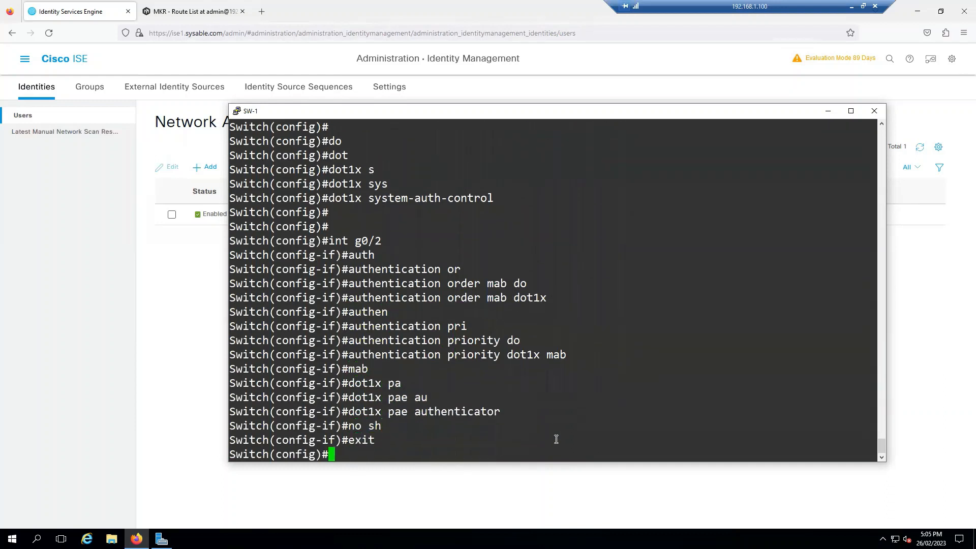
{"action": "key", "text": "Return"}
{"action": "type", "text": "do sh run int g0/2"}
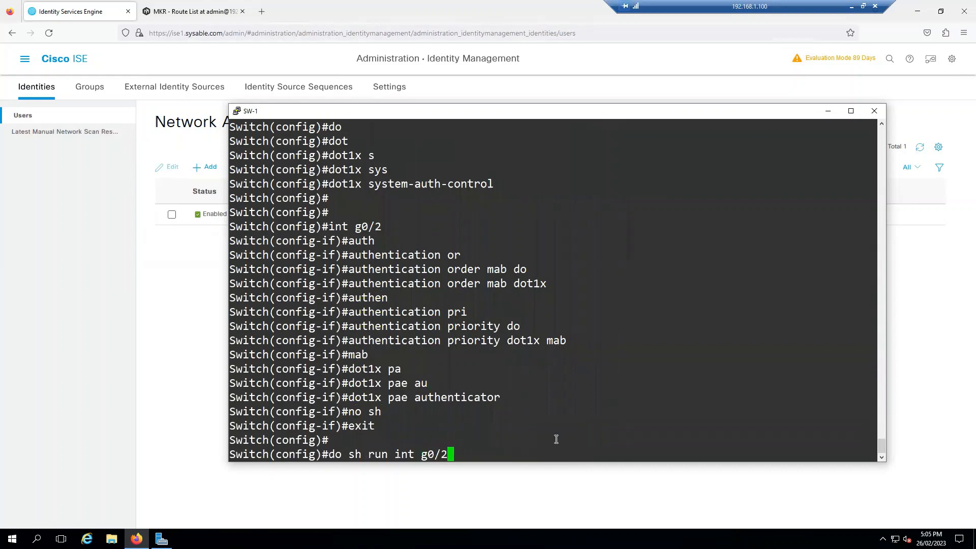
{"action": "key", "text": "Return"}
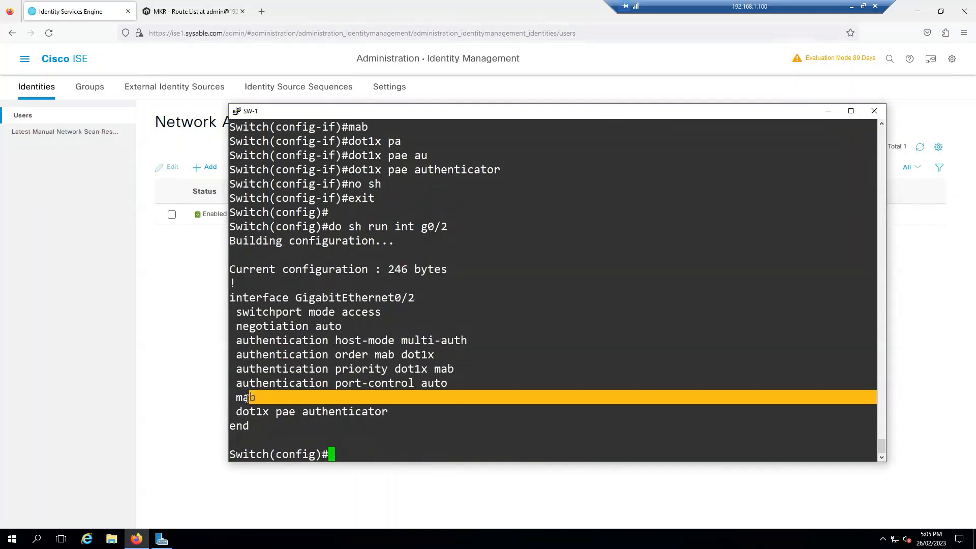
Highlight the dot1x pae authenticator and authentication priority lines in g0/2's config
{"action": "left_click_drag", "start_coordinate": [388, 412], "coordinate": [238, 408]}
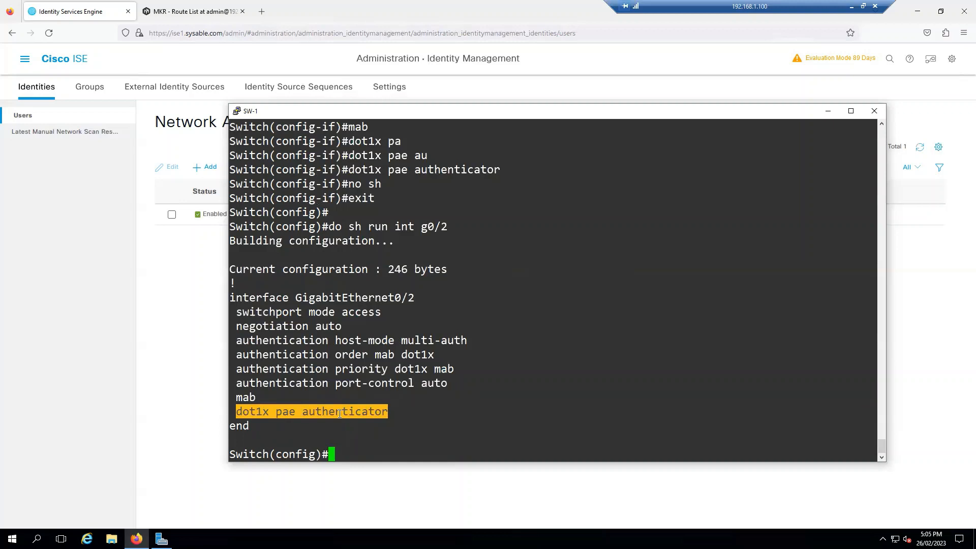
{"action": "left_click", "coordinate": [265, 400]}
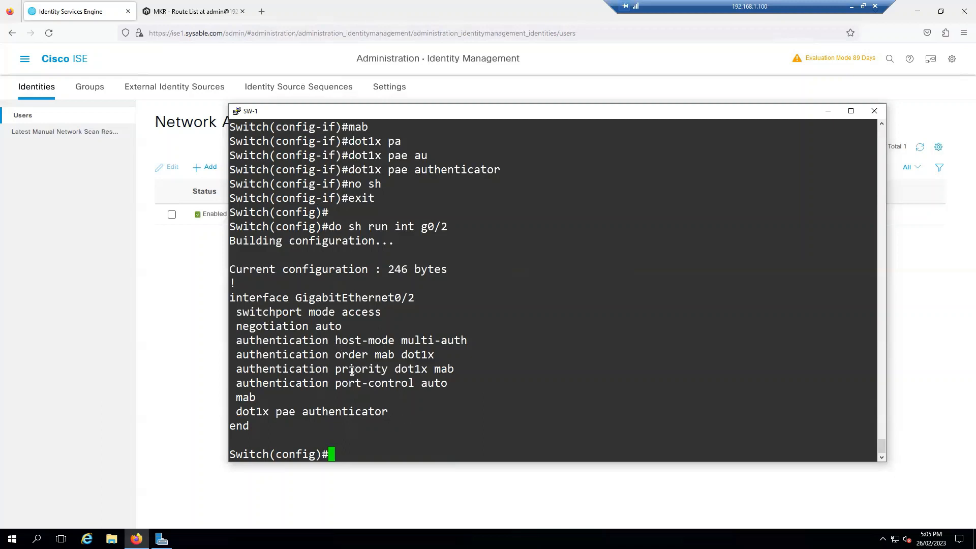
{"action": "left_click_drag", "start_coordinate": [335, 369], "coordinate": [435, 368]}
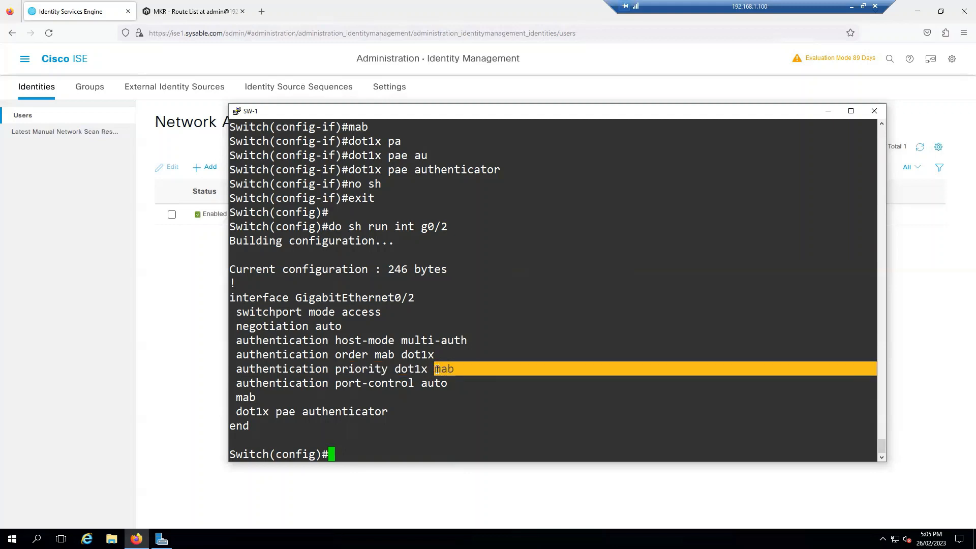
{"action": "left_click", "coordinate": [438, 440]}
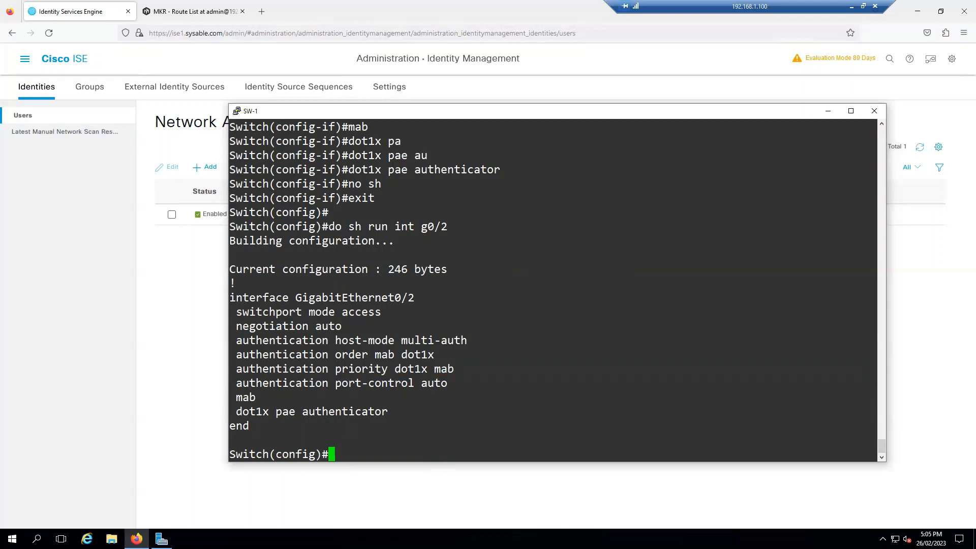
In Cisco ISE, go to Policy > Policy Sets and open the AUTH policy set
{"action": "left_click", "coordinate": [202, 335]}
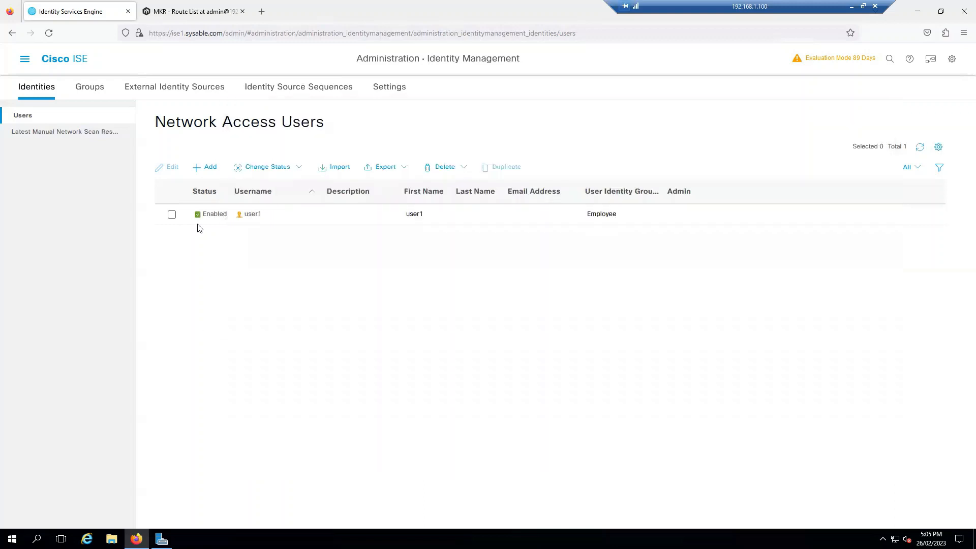
{"action": "left_click", "coordinate": [25, 61]}
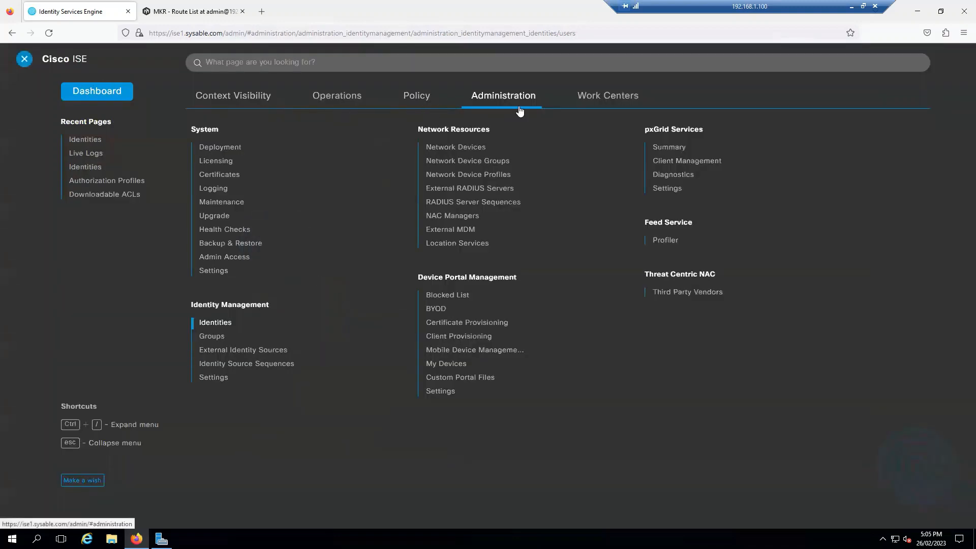
{"action": "left_click", "coordinate": [410, 101]}
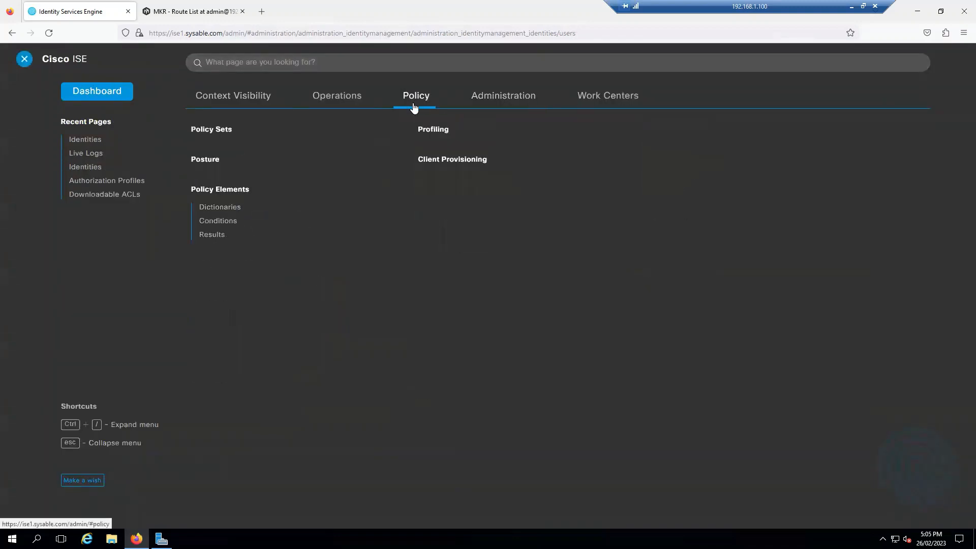
{"action": "left_click", "coordinate": [212, 133]}
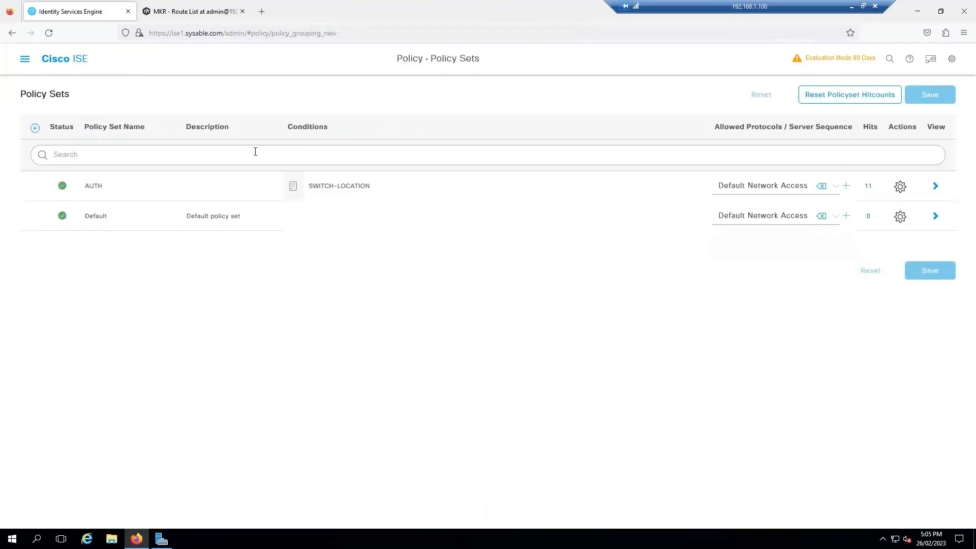
{"action": "left_click", "coordinate": [934, 186]}
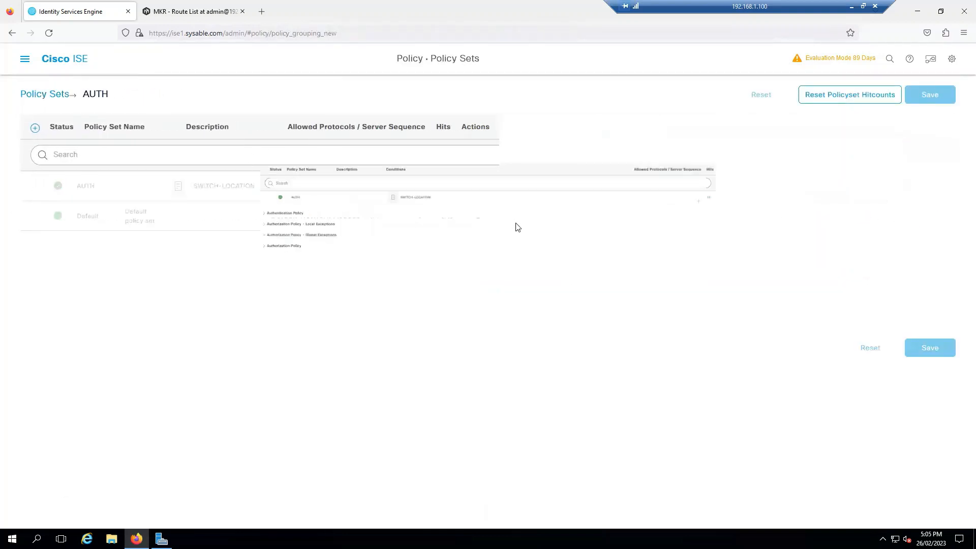
Expand Authentication Policy and open MAB-AUTH's Wired_MAB condition in Conditions Studio
{"action": "left_click", "coordinate": [87, 225]}
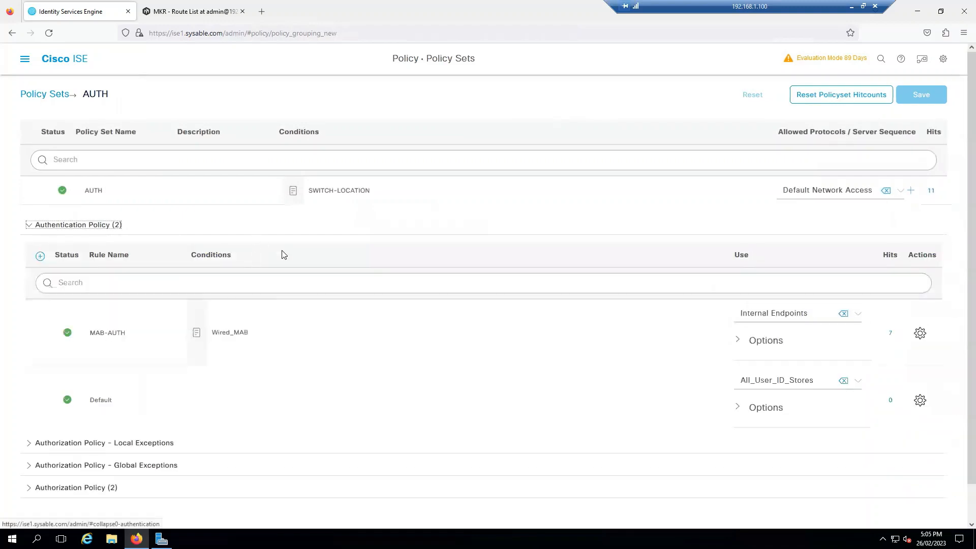
{"action": "left_click", "coordinate": [373, 348]}
{"action": "left_click", "coordinate": [456, 335]}
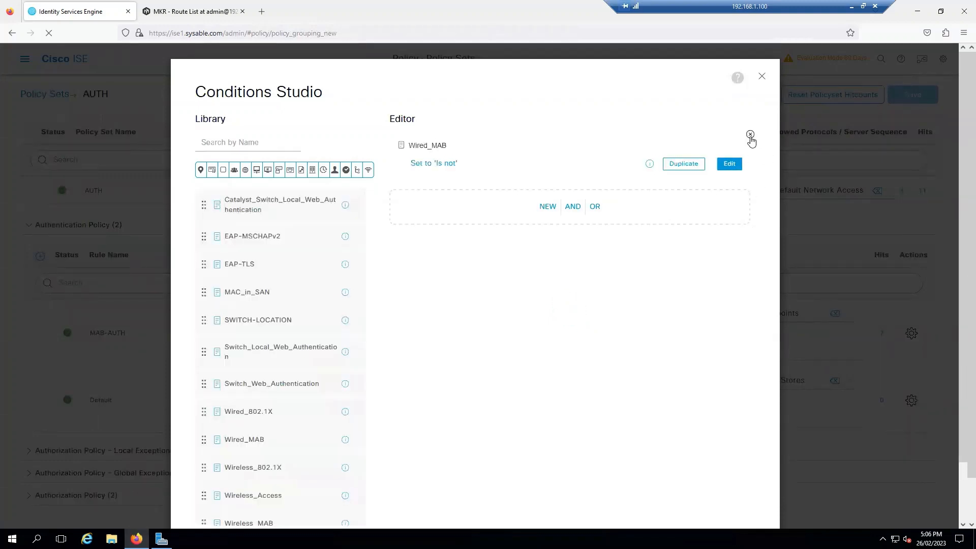
Replace MAB-AUTH's conditions with Wired_802.1X and apply it
{"action": "left_click", "coordinate": [751, 136]}
{"action": "left_click", "coordinate": [517, 192]}
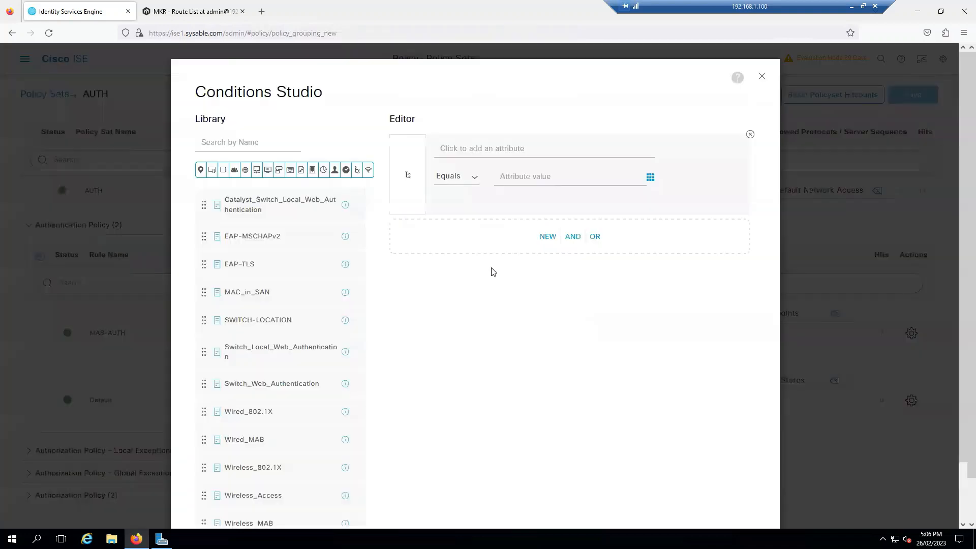
{"action": "scroll", "coordinate": [269, 318], "scroll_direction": "down", "scroll_amount": 1}
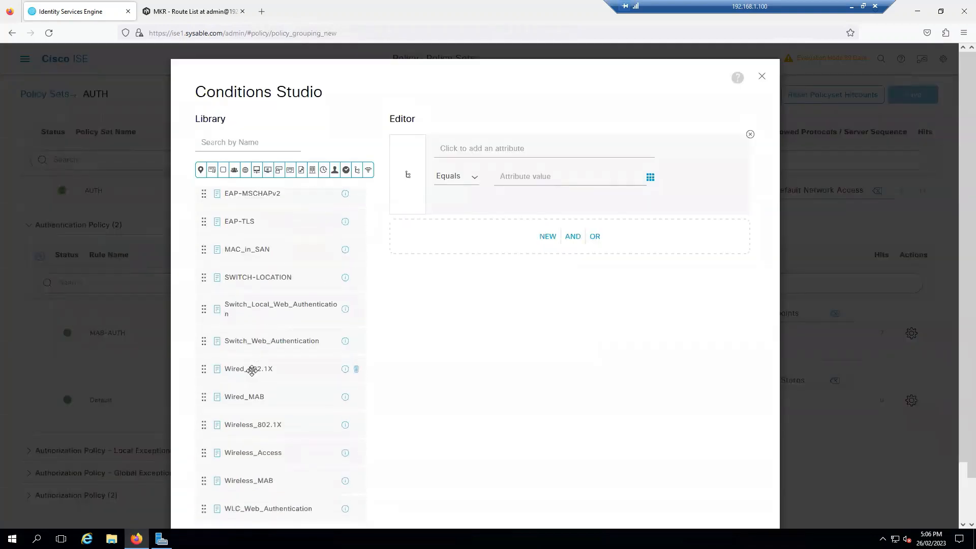
{"action": "left_click_drag", "start_coordinate": [252, 371], "coordinate": [430, 243]}
{"action": "scroll", "coordinate": [690, 473], "scroll_direction": "down", "scroll_amount": 1}
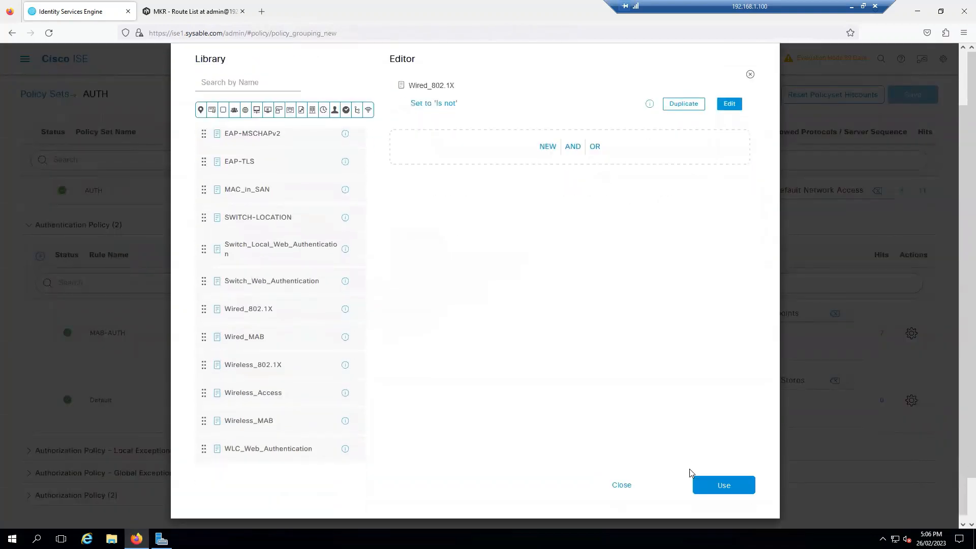
{"action": "left_click", "coordinate": [722, 484]}
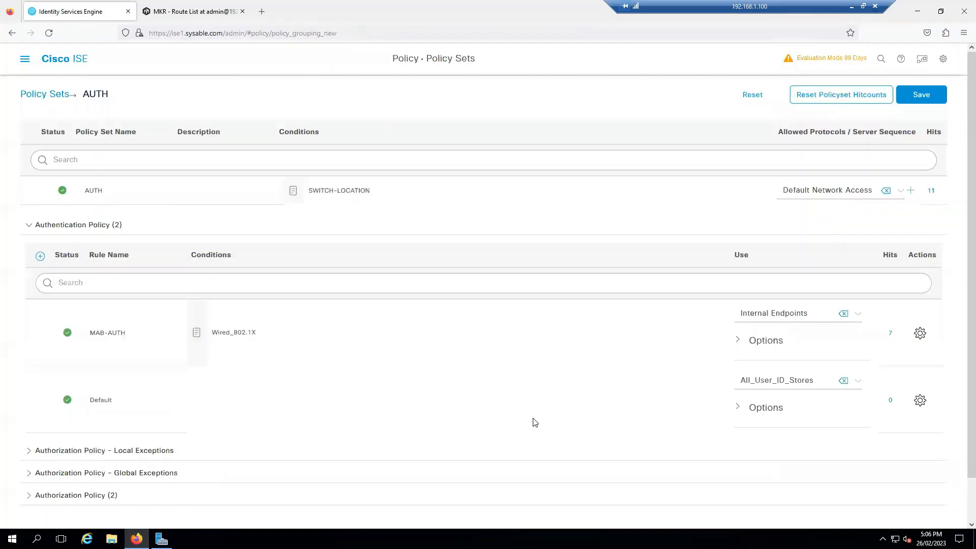
Set MAB-AUTH's identity source to Internal Users and expand the Authorization Policy rules
{"action": "left_click", "coordinate": [817, 319]}
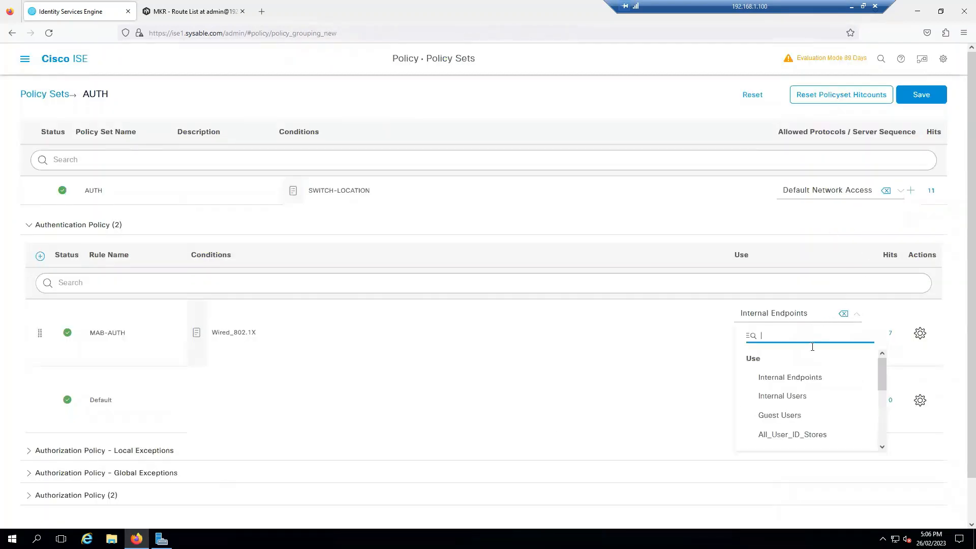
{"action": "left_click", "coordinate": [797, 397]}
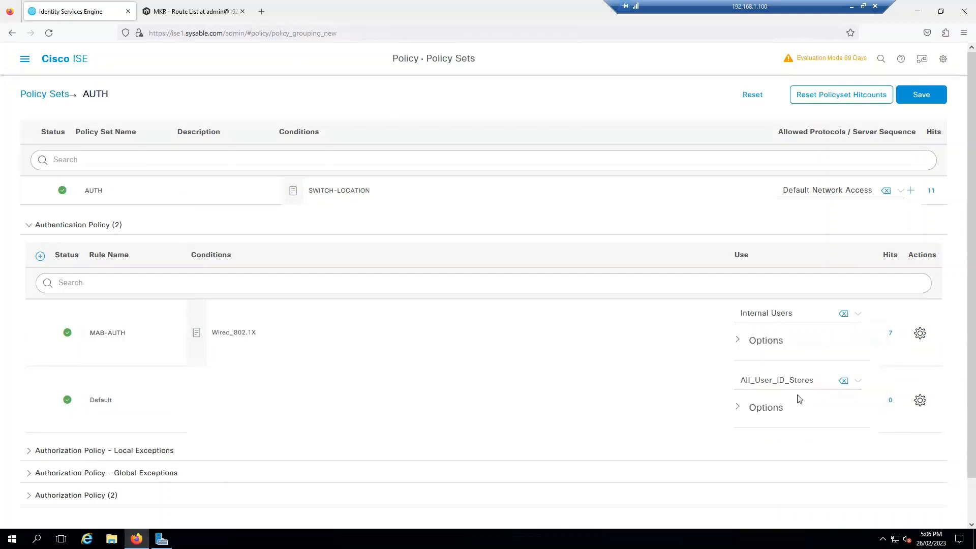
{"action": "scroll", "coordinate": [490, 328], "scroll_direction": "down", "scroll_amount": 2}
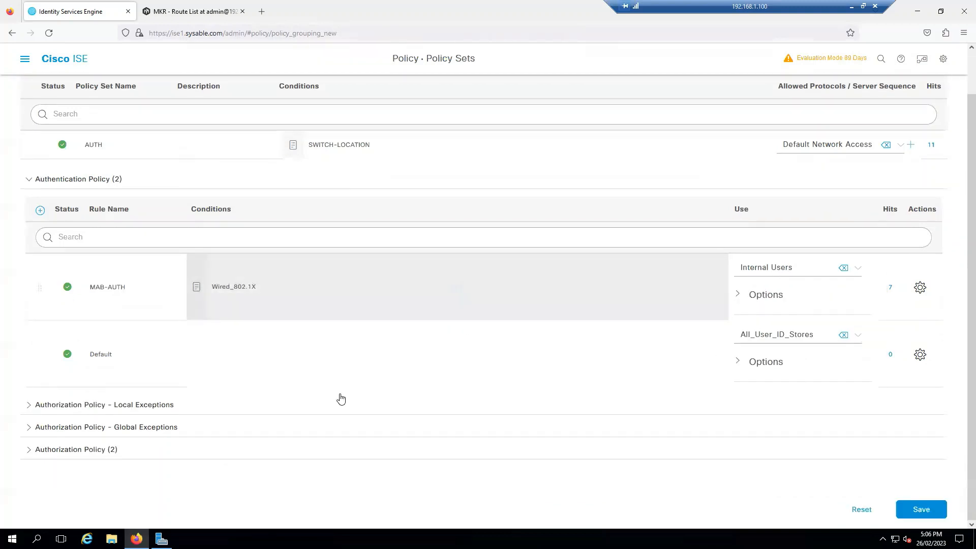
{"action": "left_click", "coordinate": [76, 450]}
{"action": "scroll", "coordinate": [327, 430], "scroll_direction": "down", "scroll_amount": 5}
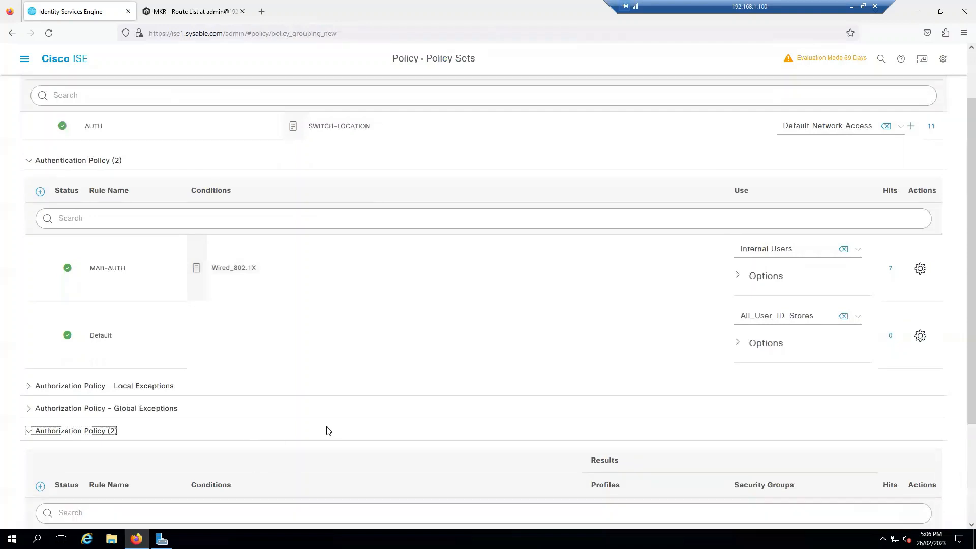
Replace MAB-AUTHO's Wired_MAB condition with library condition Wired_802.1X and save the AUTH policy set
{"action": "left_click", "coordinate": [383, 411]}
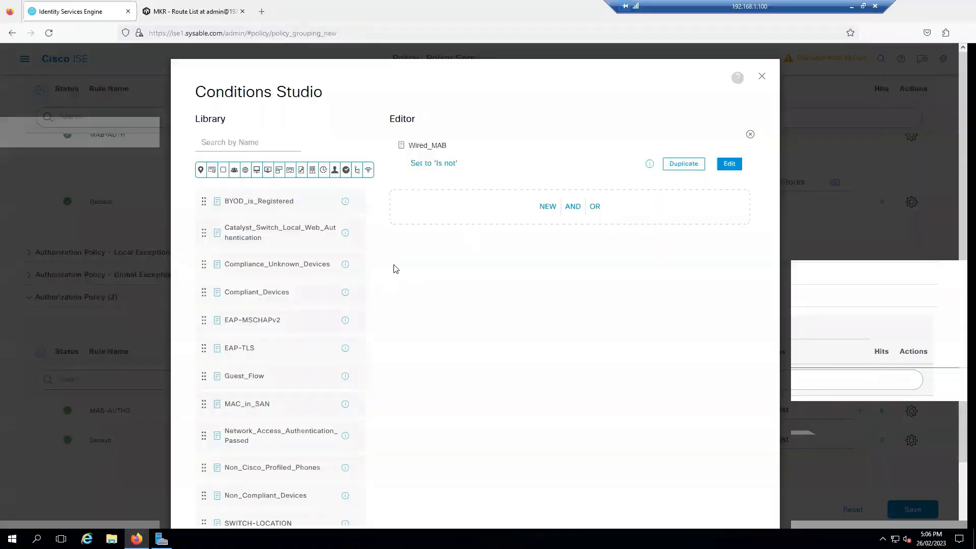
{"action": "left_click", "coordinate": [751, 135]}
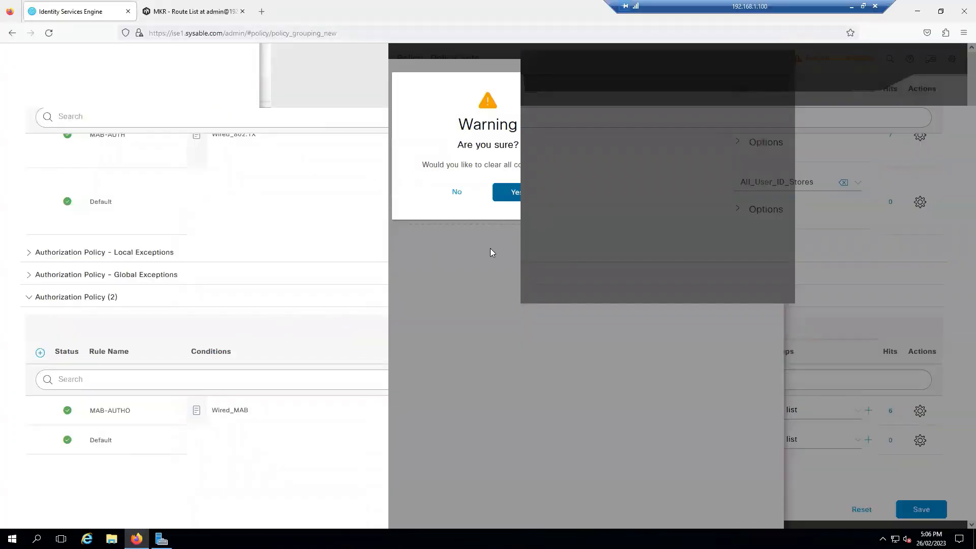
{"action": "left_click", "coordinate": [505, 198]}
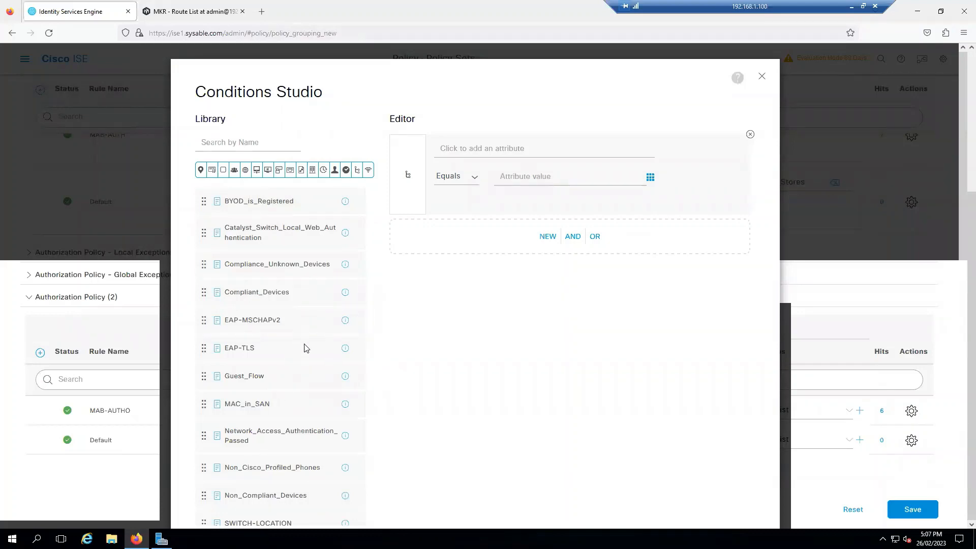
{"action": "scroll", "coordinate": [318, 305], "scroll_direction": "down", "scroll_amount": 3}
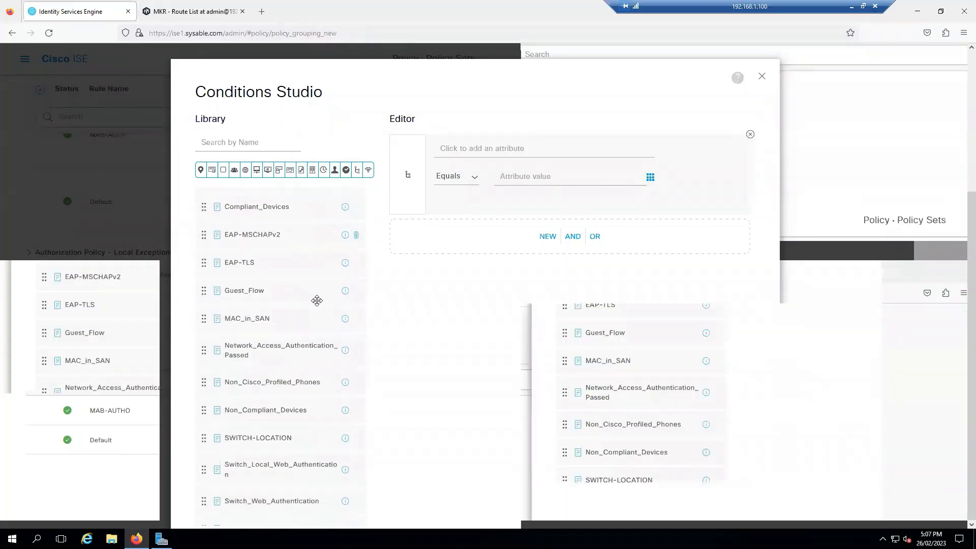
{"action": "scroll", "coordinate": [319, 305], "scroll_direction": "down", "scroll_amount": 5}
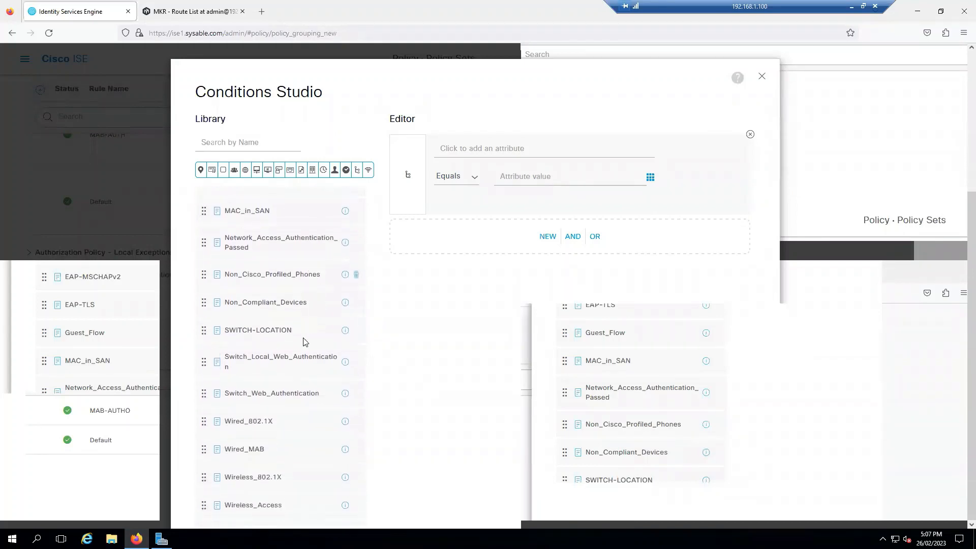
{"action": "left_click_drag", "start_coordinate": [266, 401], "coordinate": [482, 235]}
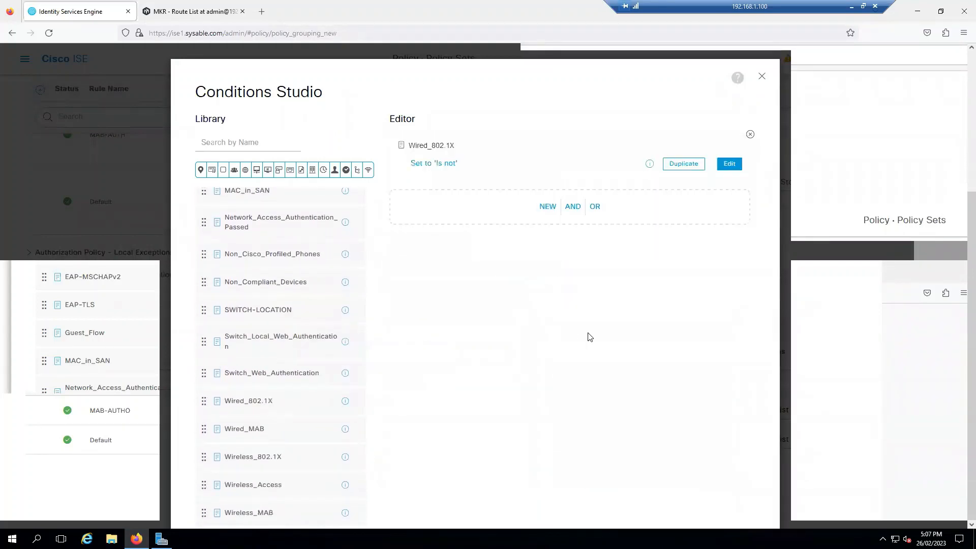
{"action": "left_click", "coordinate": [728, 491]}
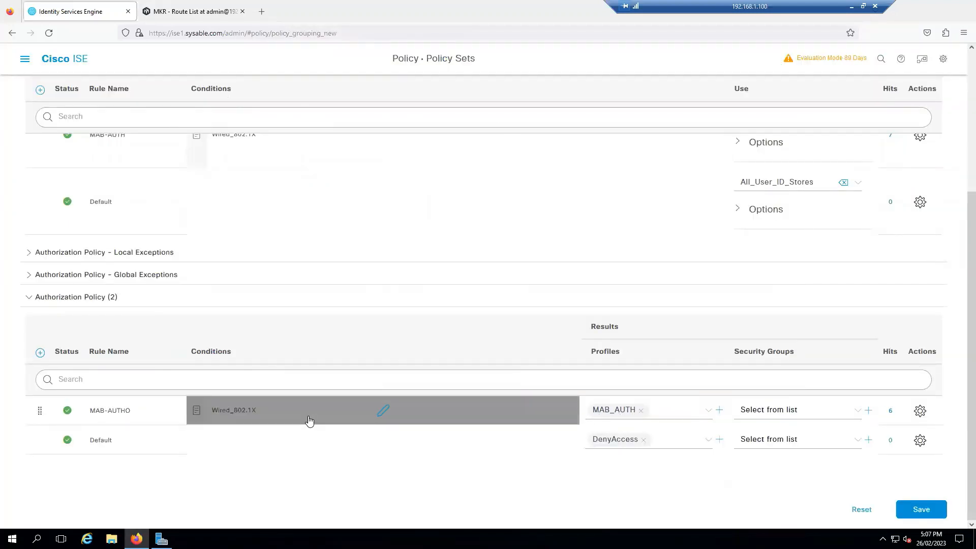
{"action": "scroll", "coordinate": [411, 382], "scroll_direction": "up", "scroll_amount": 3}
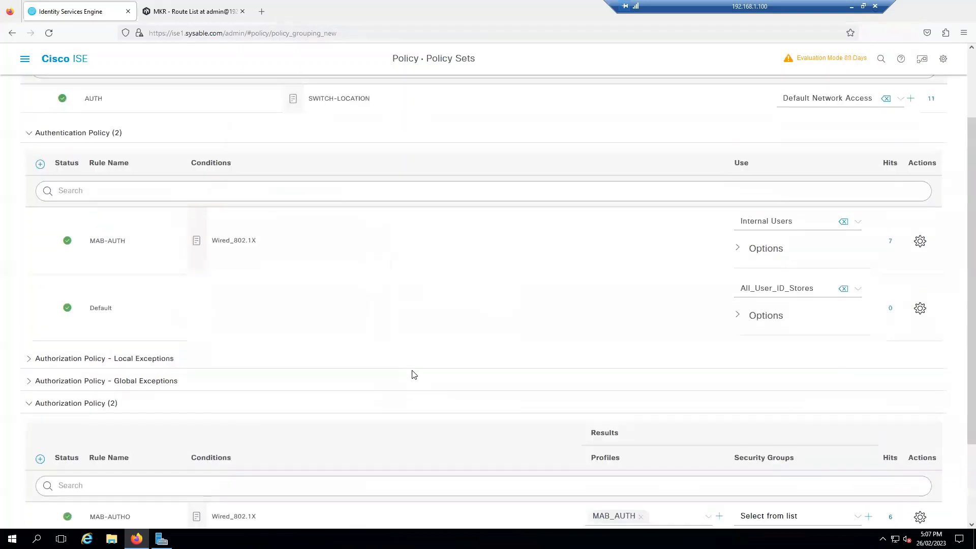
{"action": "scroll", "coordinate": [412, 374], "scroll_direction": "down", "scroll_amount": 3}
{"action": "left_click", "coordinate": [922, 510]}
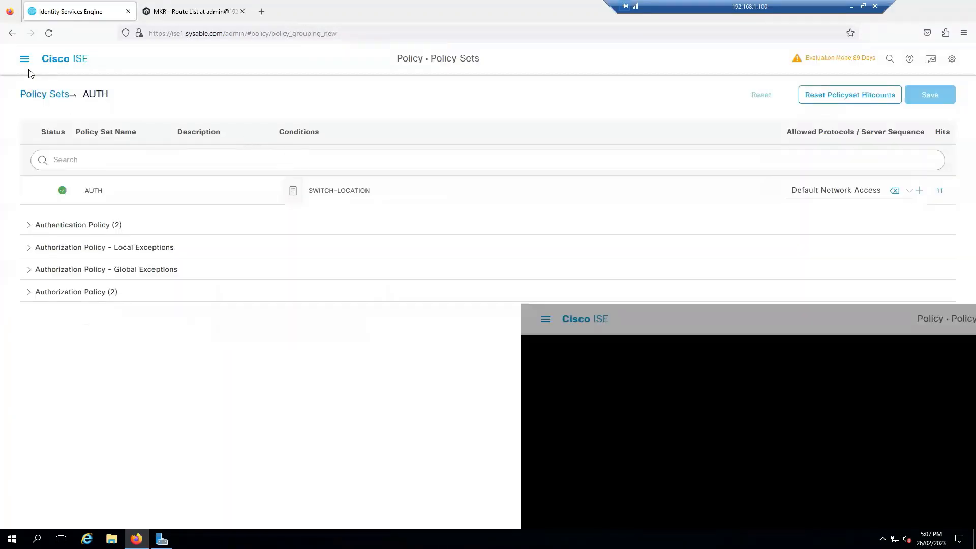
Go to Operations > RADIUS > Live Logs from the ISE main menu
{"action": "left_click", "coordinate": [25, 59]}
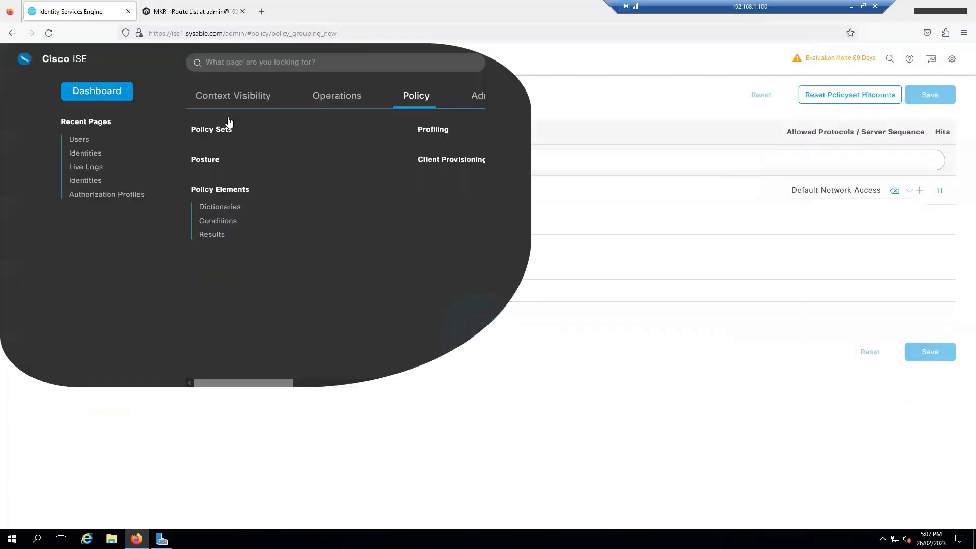
{"action": "left_click", "coordinate": [335, 101]}
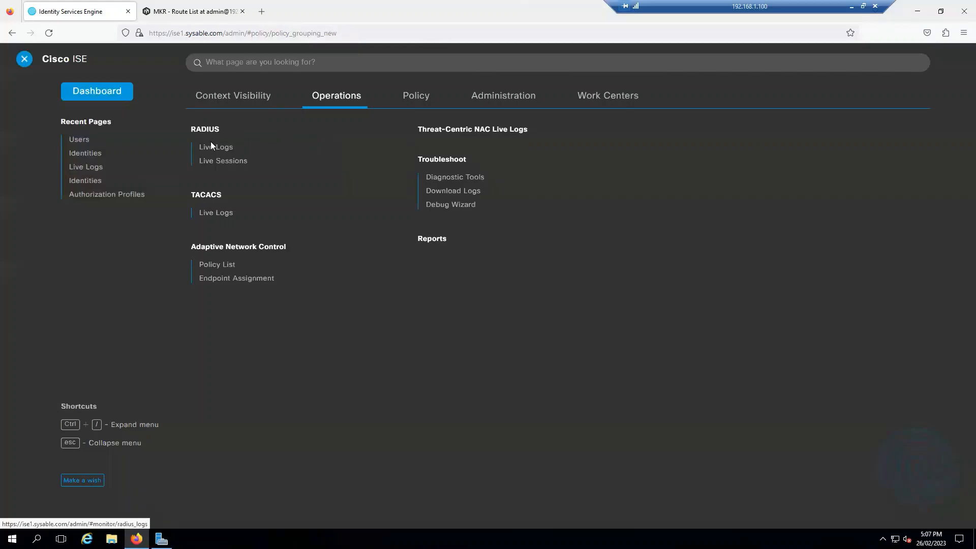
{"action": "left_click", "coordinate": [222, 151]}
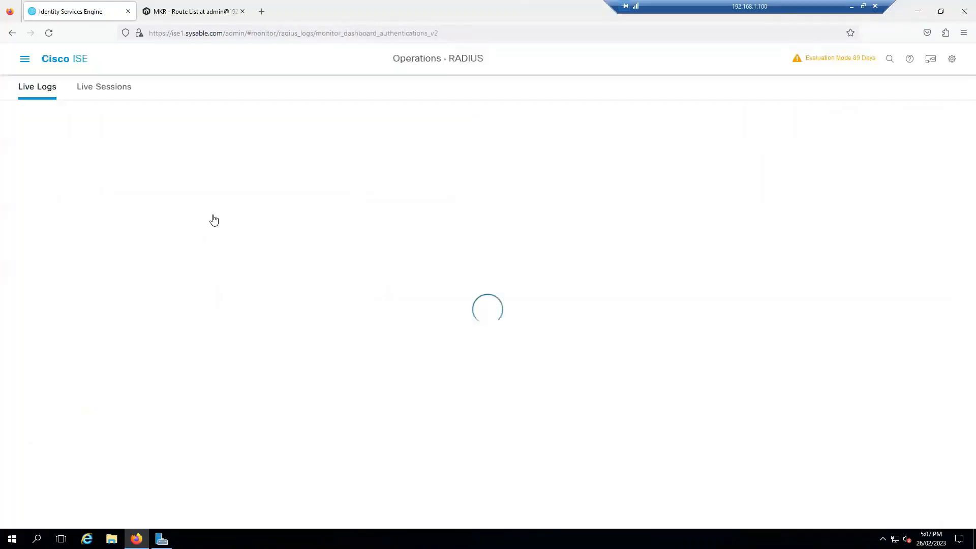
Reload the ISE Live Logs, then open Ethernet 2's Authentication properties on PC-1
{"action": "left_click", "coordinate": [49, 33]}
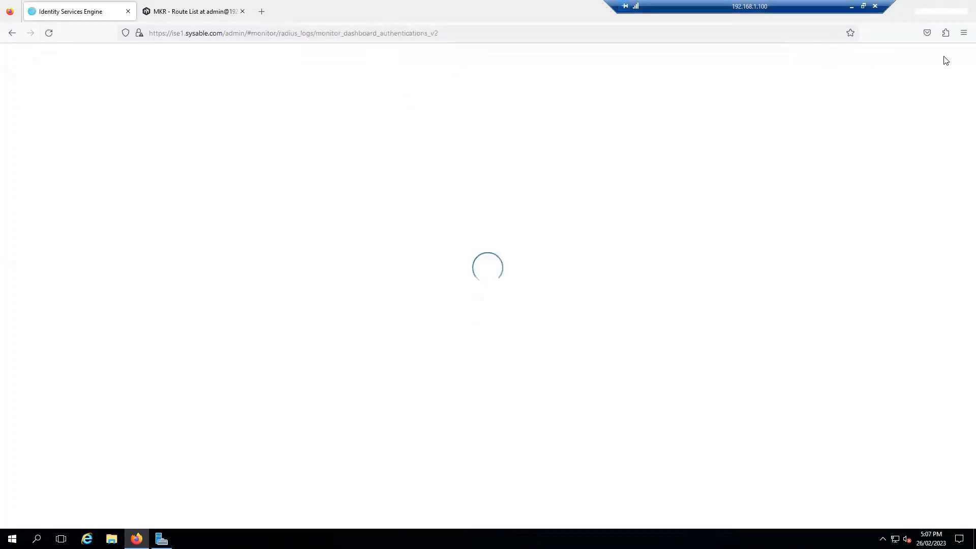
{"action": "key", "text": "alt+Tab"}
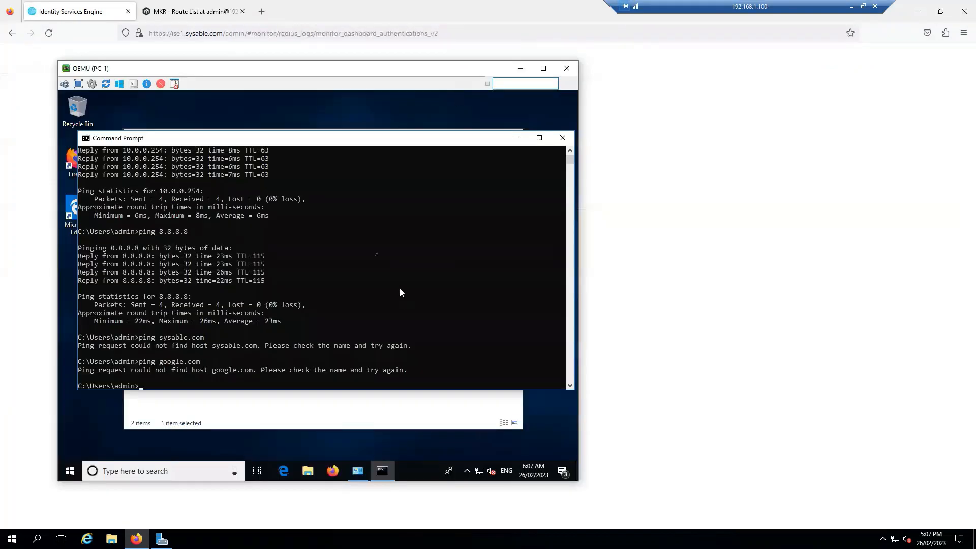
{"action": "left_click", "coordinate": [286, 409]}
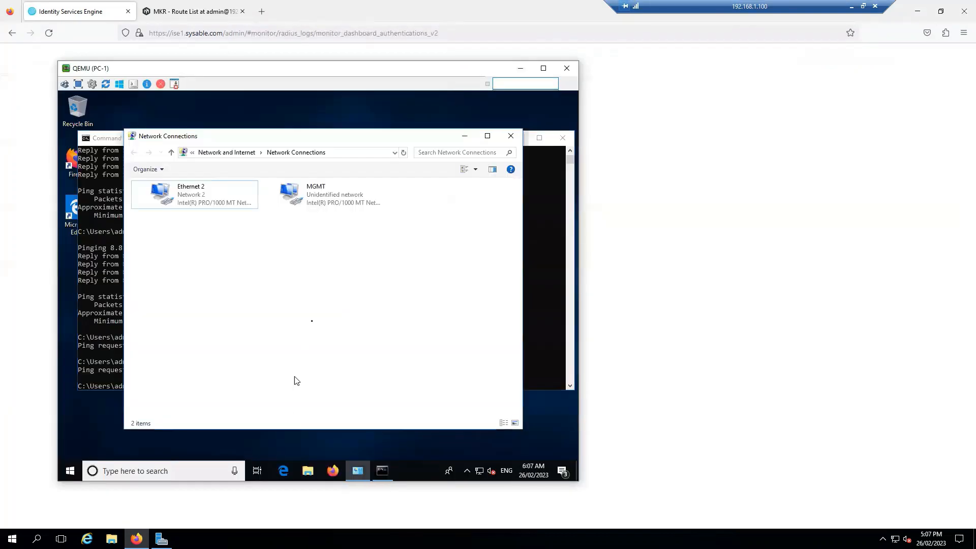
{"action": "right_click", "coordinate": [201, 201]}
{"action": "left_click", "coordinate": [229, 298]}
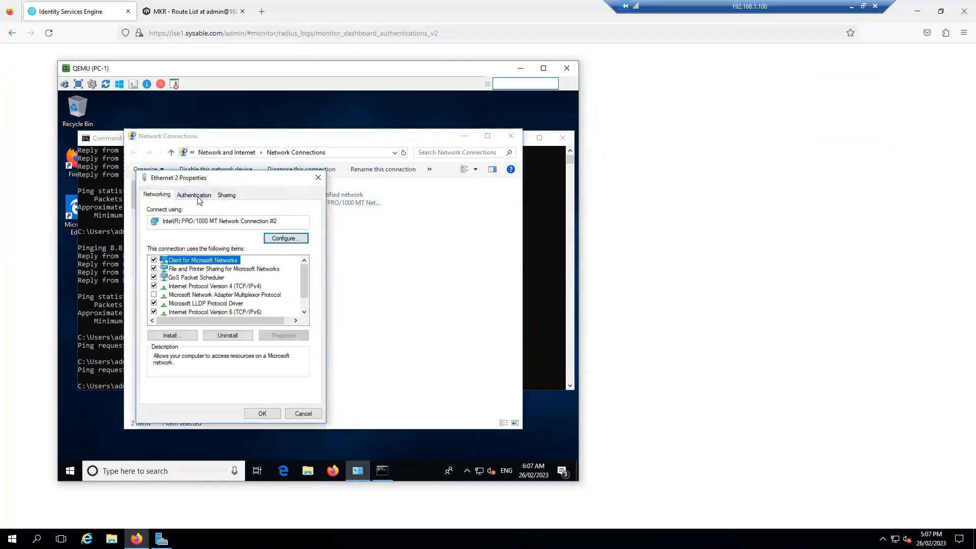
{"action": "left_click", "coordinate": [194, 197]}
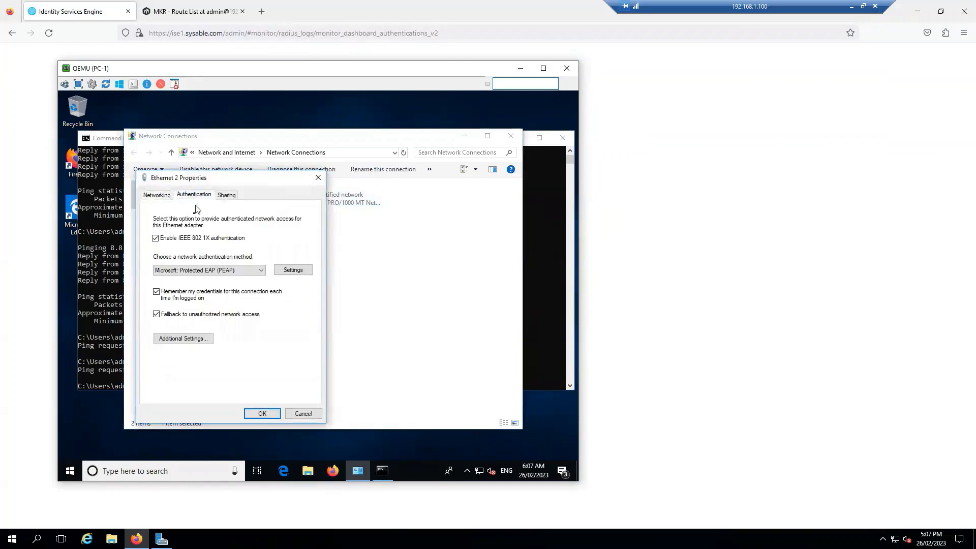
Turn off PEAP server certificate validation, leave Windows logon credentials unused, and open Additional Settings
{"action": "left_click", "coordinate": [288, 272]}
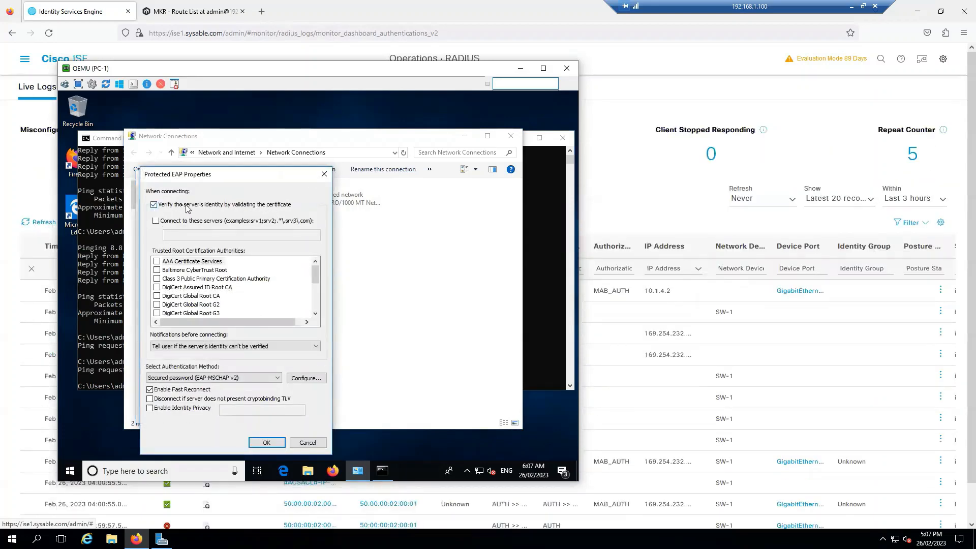
{"action": "left_click", "coordinate": [154, 205]}
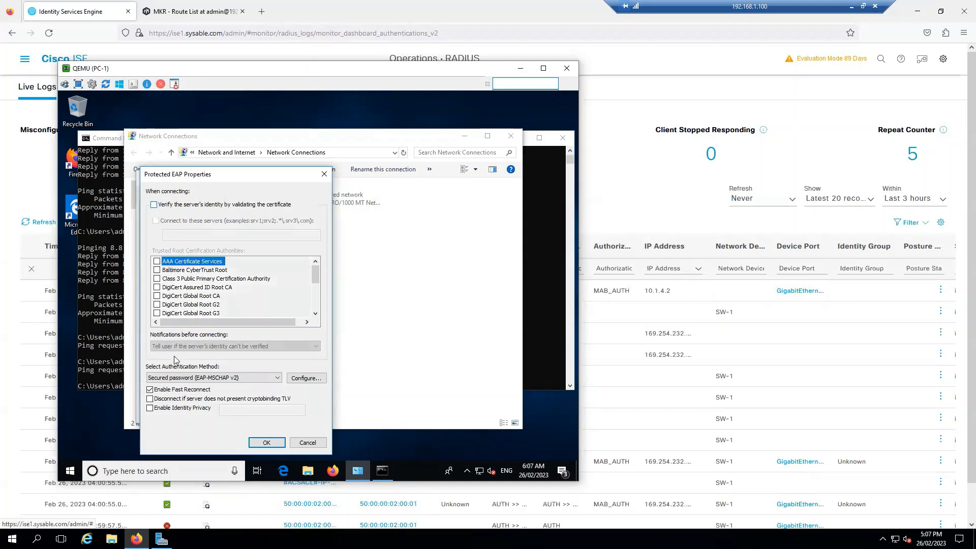
{"action": "left_click", "coordinate": [306, 380]}
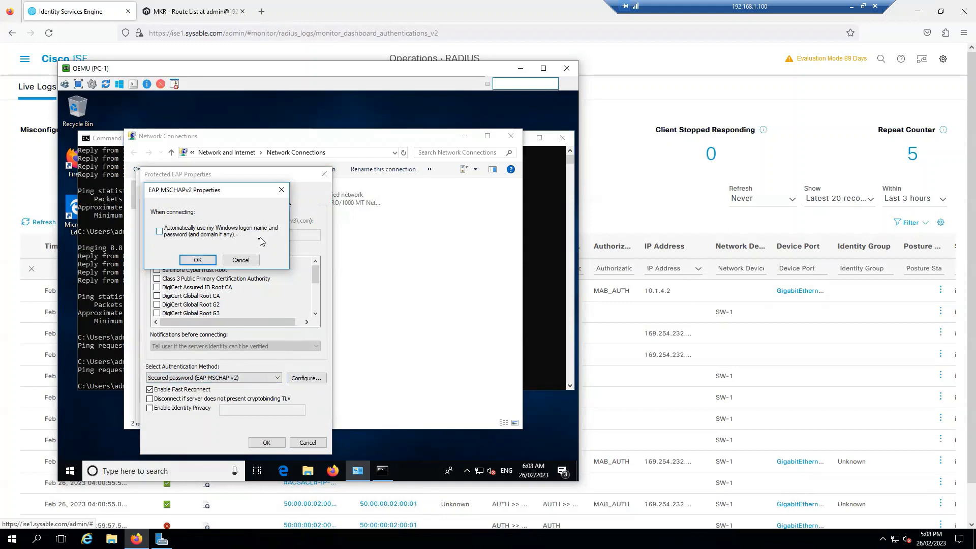
{"action": "left_click", "coordinate": [198, 260]}
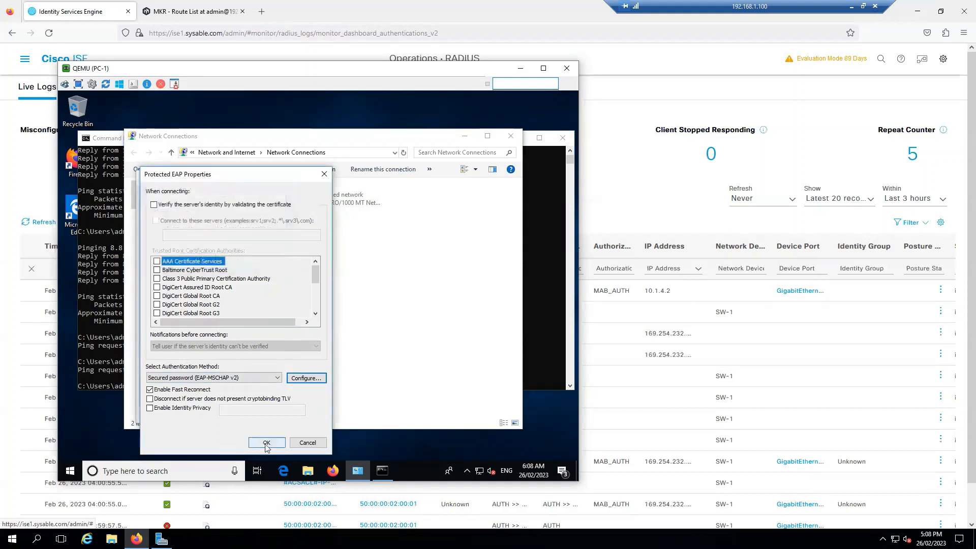
{"action": "left_click", "coordinate": [267, 443]}
{"action": "left_click", "coordinate": [193, 340]}
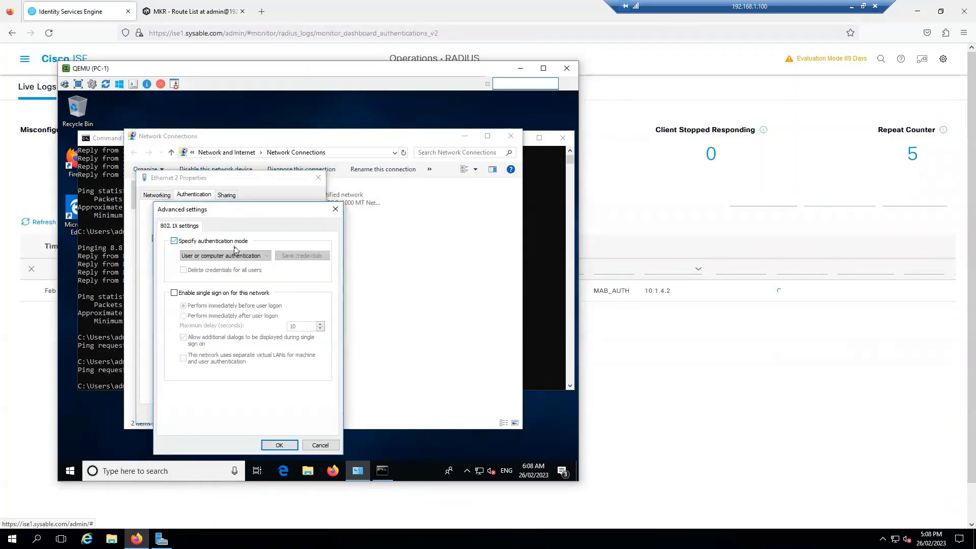
Choose User authentication, save the user's name and password, and confirm all Ethernet 2 dialogs
{"action": "left_click", "coordinate": [249, 256]}
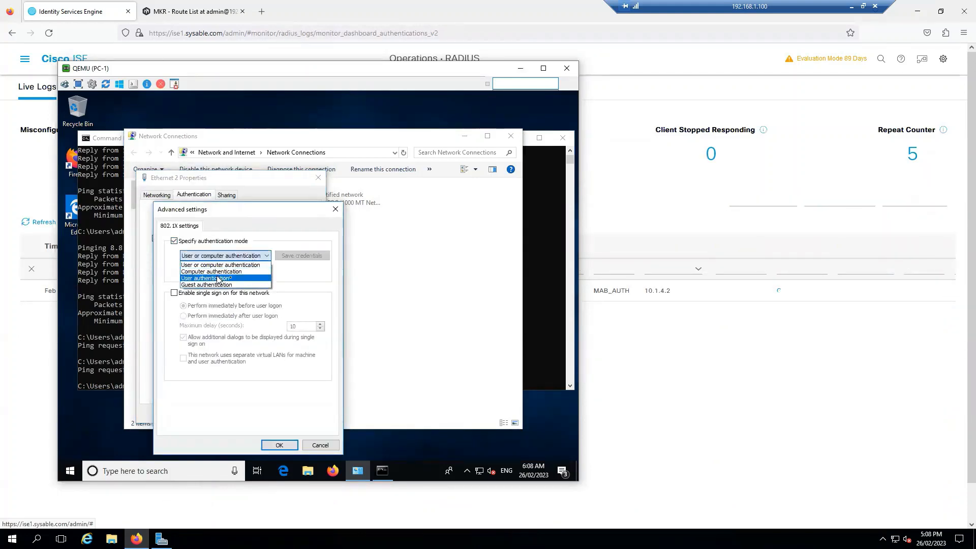
{"action": "left_click", "coordinate": [219, 279]}
{"action": "left_click", "coordinate": [302, 256]}
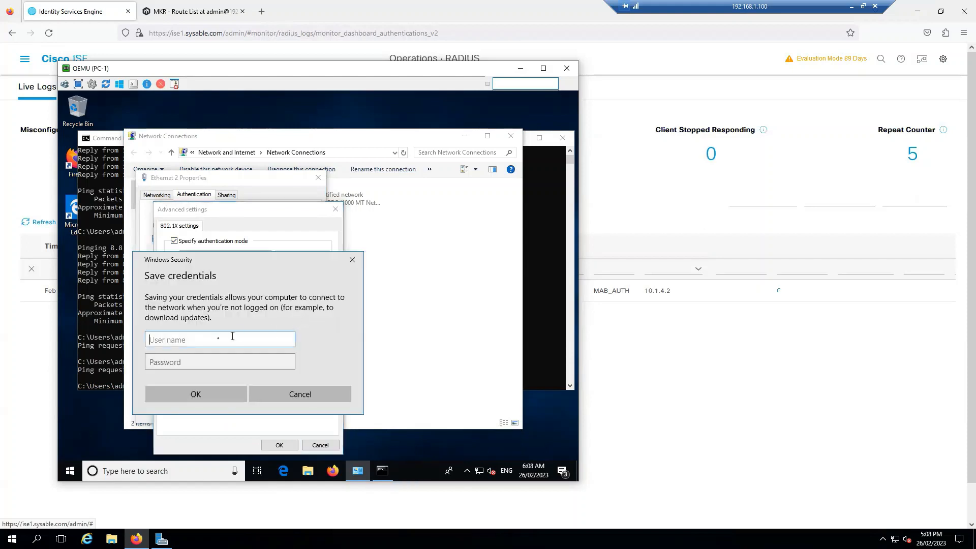
{"action": "type", "text": "user1"}
{"action": "key", "text": "Tab"}
{"action": "type", "text": "••••••••"}
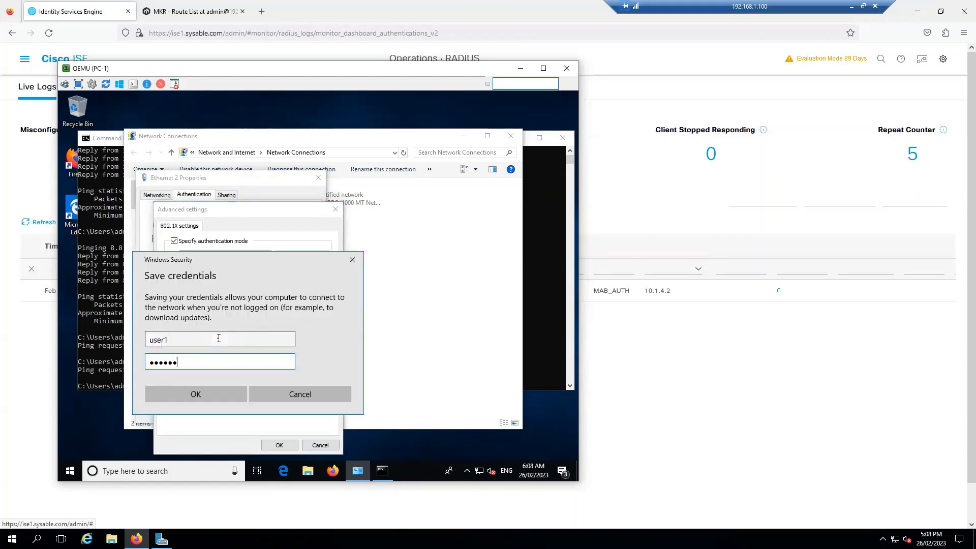
{"action": "left_click", "coordinate": [204, 394]}
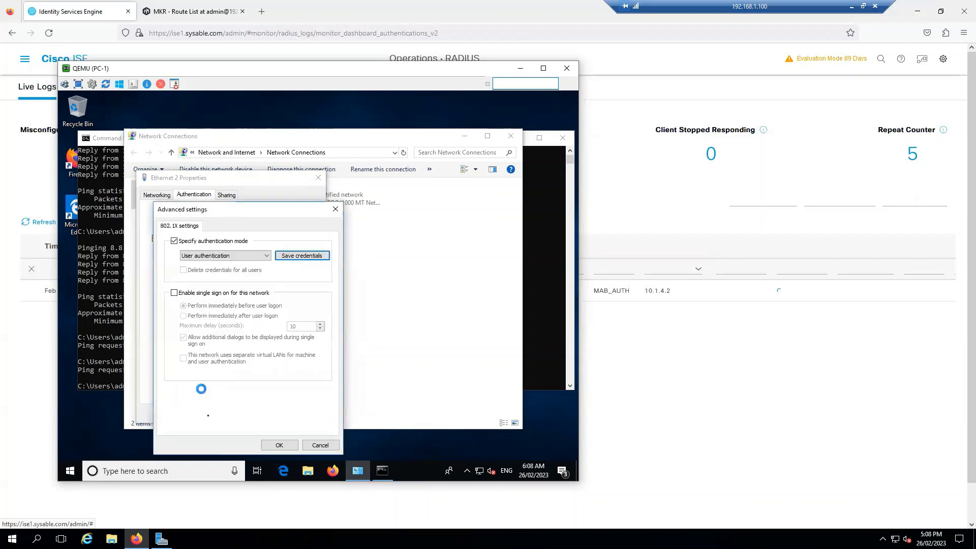
{"action": "left_click", "coordinate": [280, 444]}
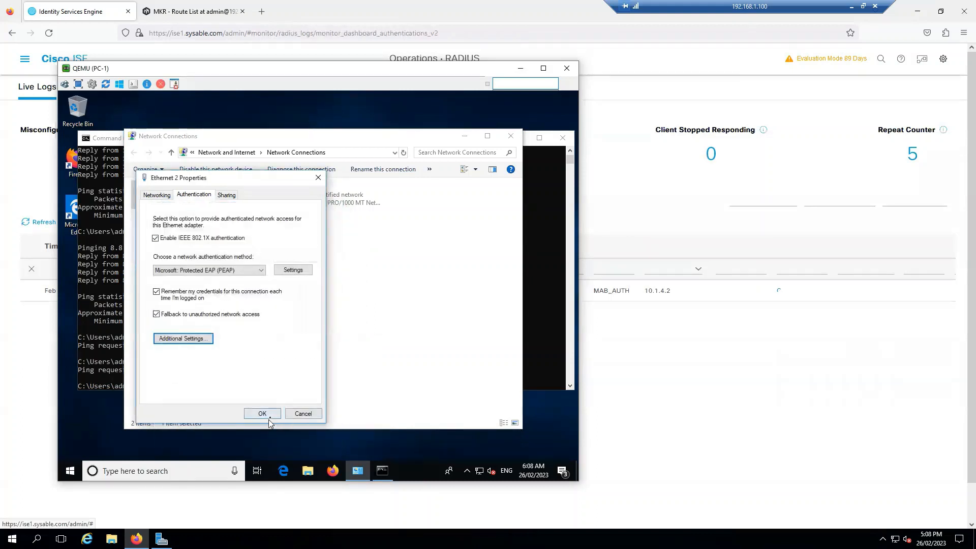
{"action": "left_click", "coordinate": [269, 416]}
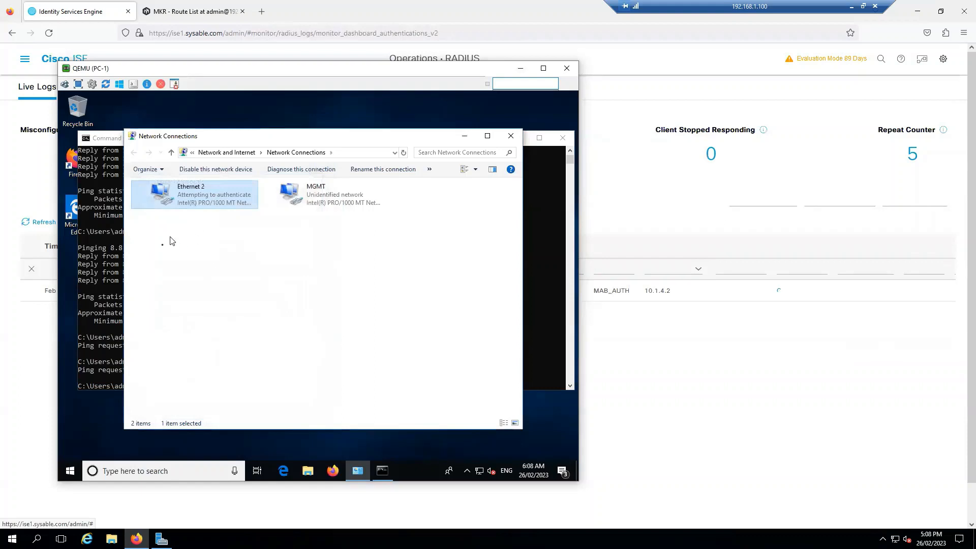
{"action": "key", "text": "alt+Tab"}
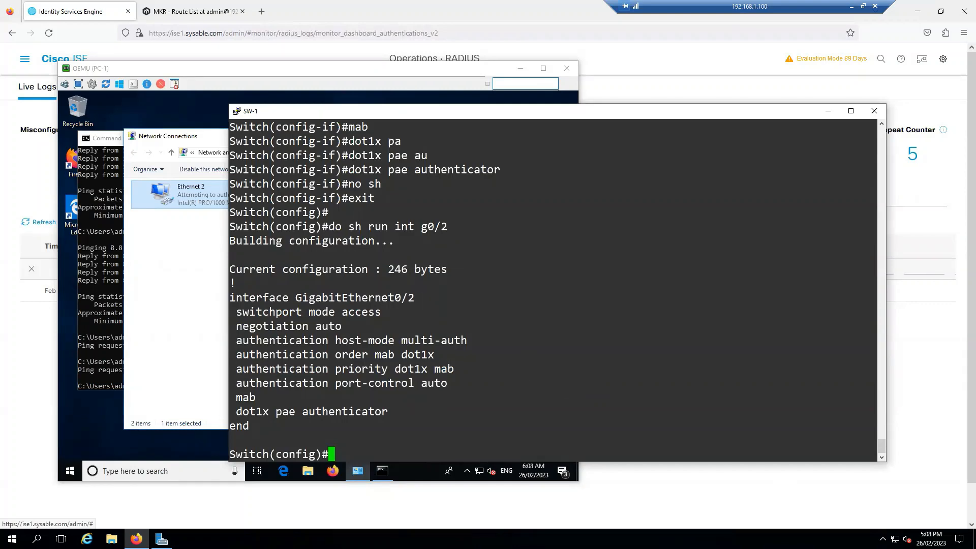
{"action": "key", "text": "alt+Tab"}
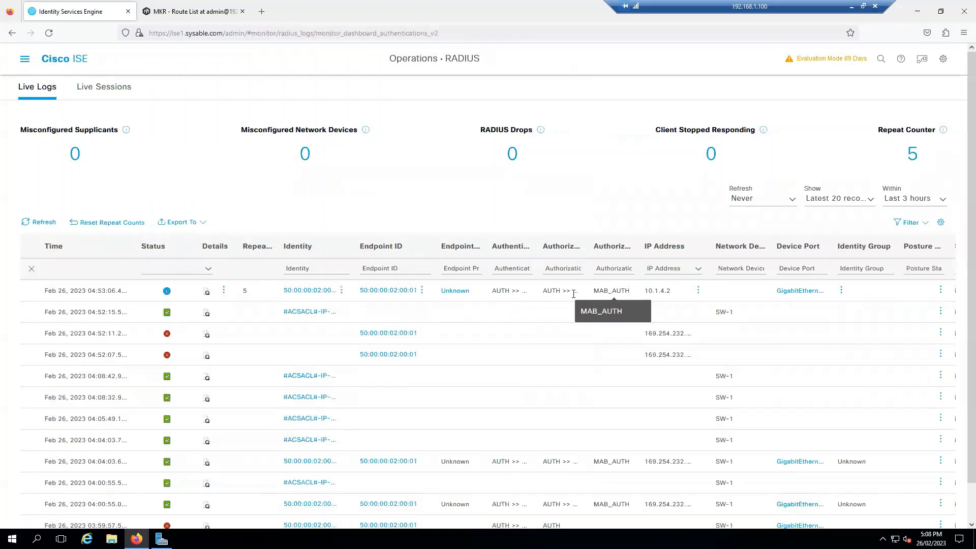
{"action": "left_click", "coordinate": [32, 215]}
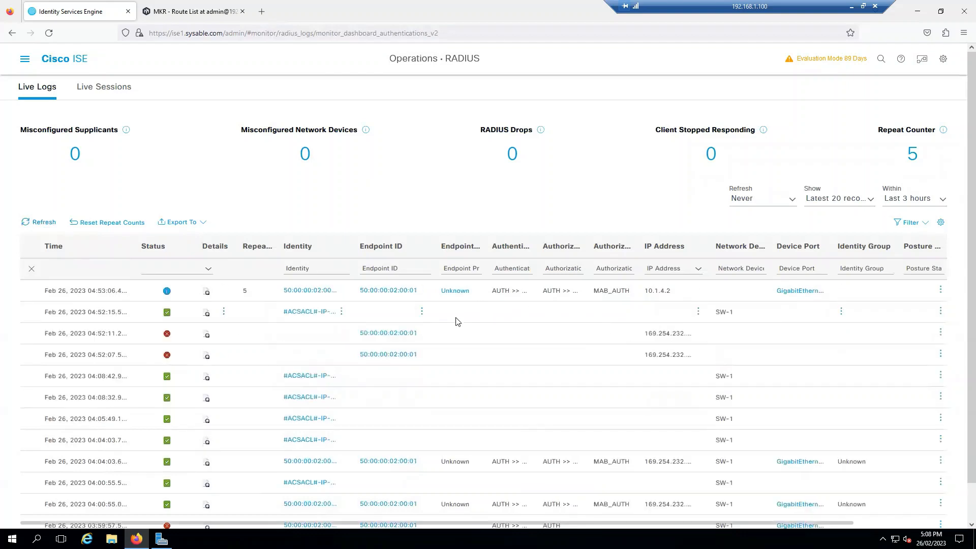
{"action": "key", "text": "alt+Tab"}
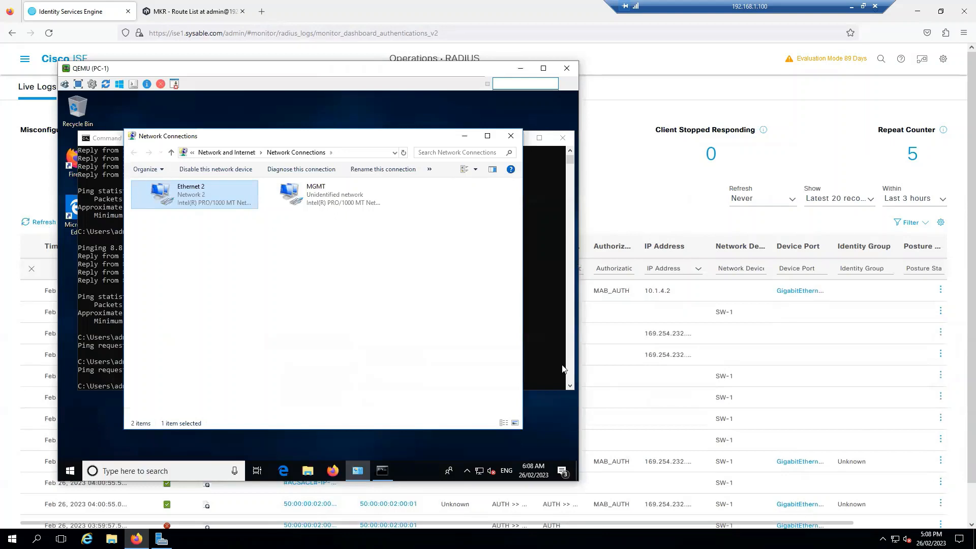
Run 'do show authentication sessions int g0/2 details' in the SW-1 terminal
{"action": "key", "text": "alt+Tab"}
{"action": "type", "text": "do sh auth"}
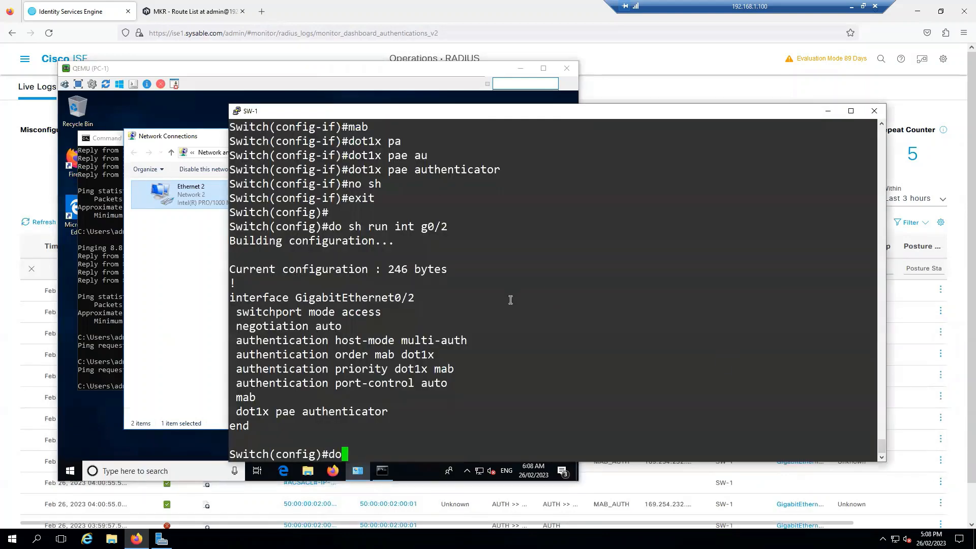
{"action": "key", "text": "Tab"}
{"action": "type", "text": "se"}
{"action": "key", "text": "Tab"}
{"action": "type", "text": "int g0/2 de"}
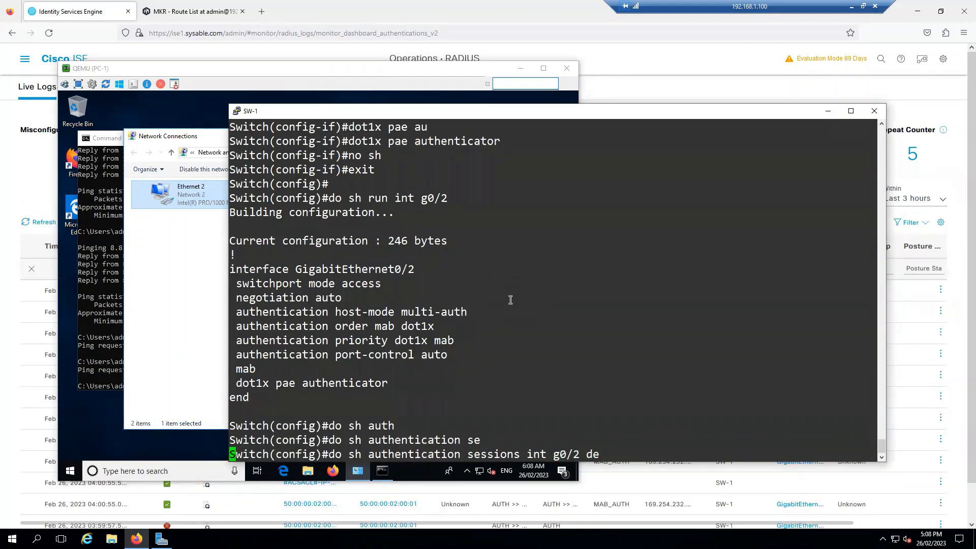
{"action": "key", "text": "Tab"}
{"action": "key", "text": "Return"}
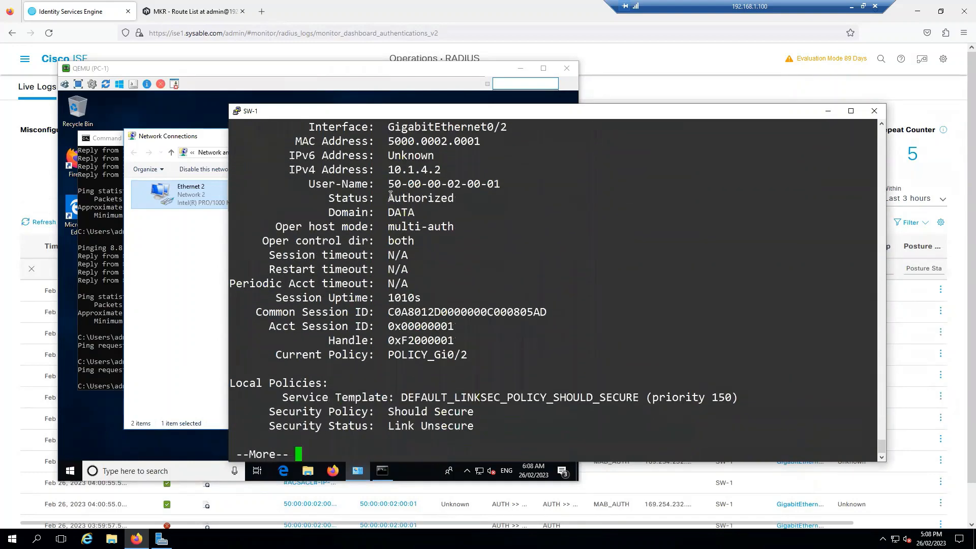
Check g0/2 is Authorized via MAB in VLAN 4, then return to PC-1's Network Connections
{"action": "left_click_drag", "start_coordinate": [391, 196], "coordinate": [453, 200]}
{"action": "left_click", "coordinate": [442, 189]}
{"action": "key", "text": "space"}
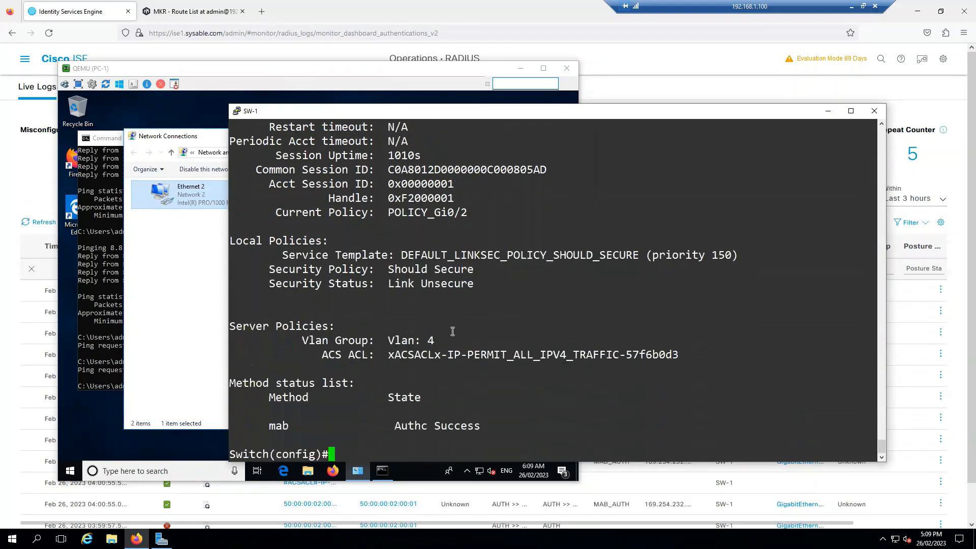
{"action": "scroll", "coordinate": [444, 334], "scroll_direction": "up", "scroll_amount": 8}
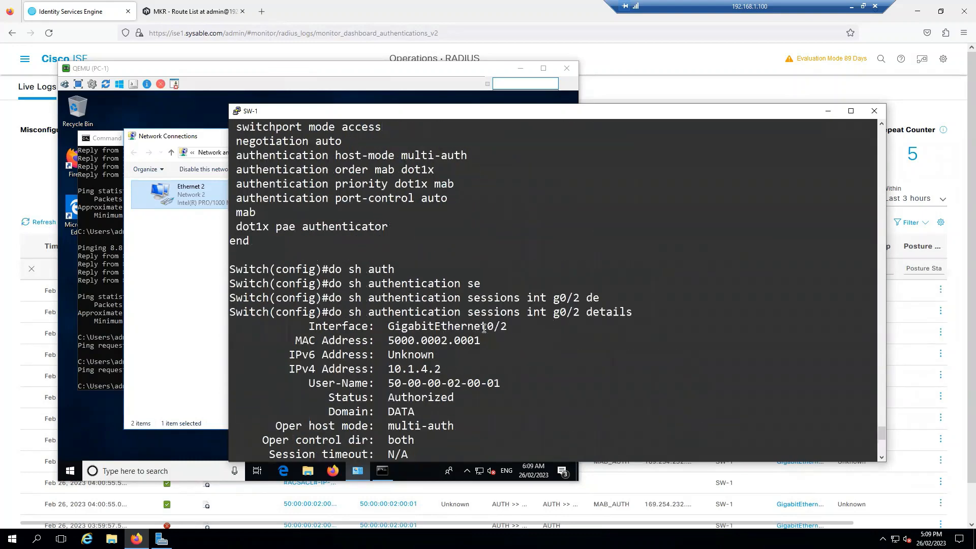
{"action": "scroll", "coordinate": [484, 327], "scroll_direction": "down", "scroll_amount": 8}
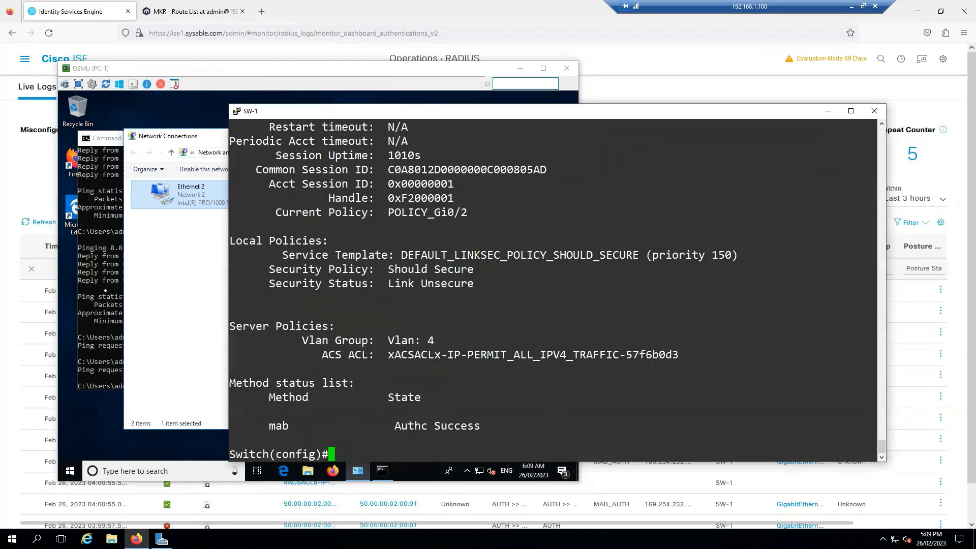
{"action": "left_click", "coordinate": [172, 136]}
{"action": "right_click", "coordinate": [194, 205]}
Disable Ethernet 2 on PC-1 and run 'do clear authentication sessions' on SW-1
{"action": "left_click", "coordinate": [220, 210]}
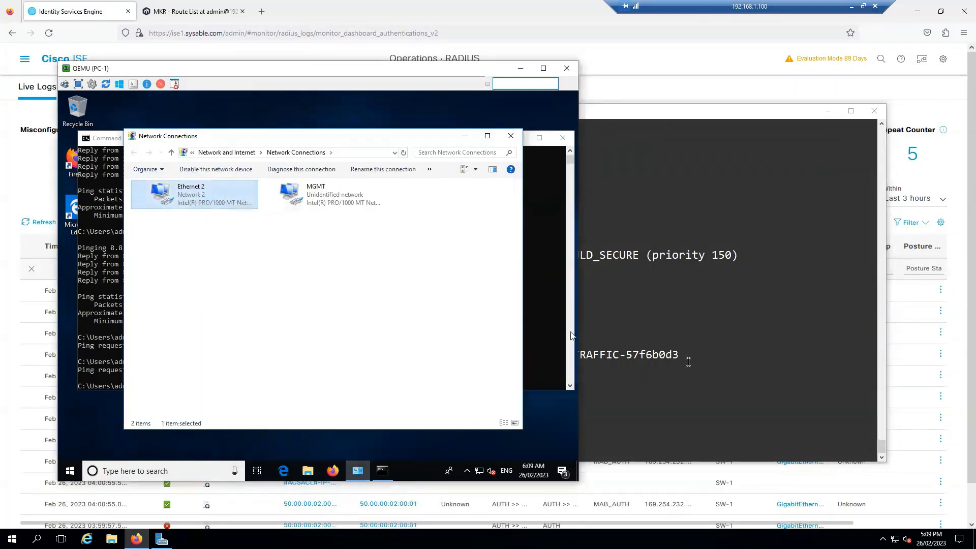
{"action": "left_click", "coordinate": [773, 291]}
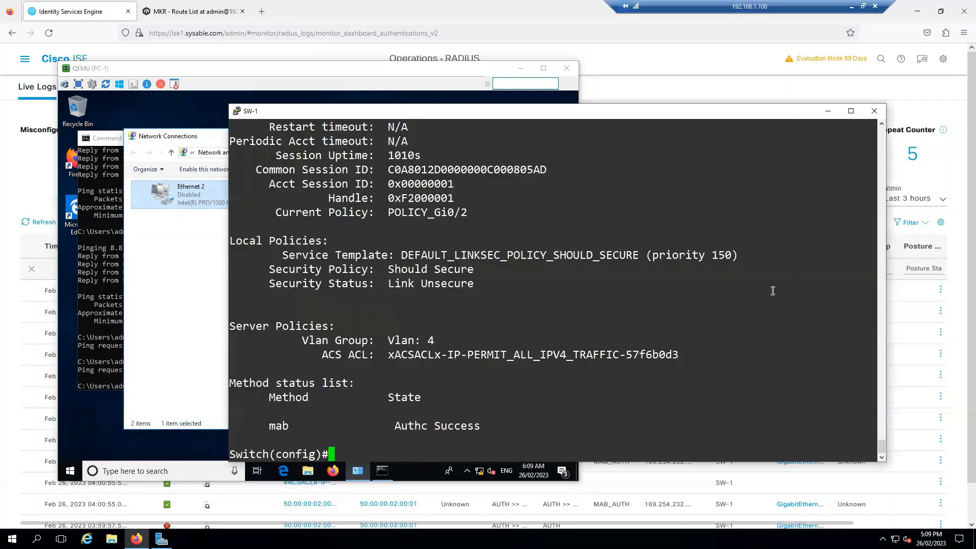
{"action": "type", "text": "do clear auth"}
{"action": "key", "text": "Tab"}
{"action": "type", "text": "se"}
{"action": "key", "text": "Tab"}
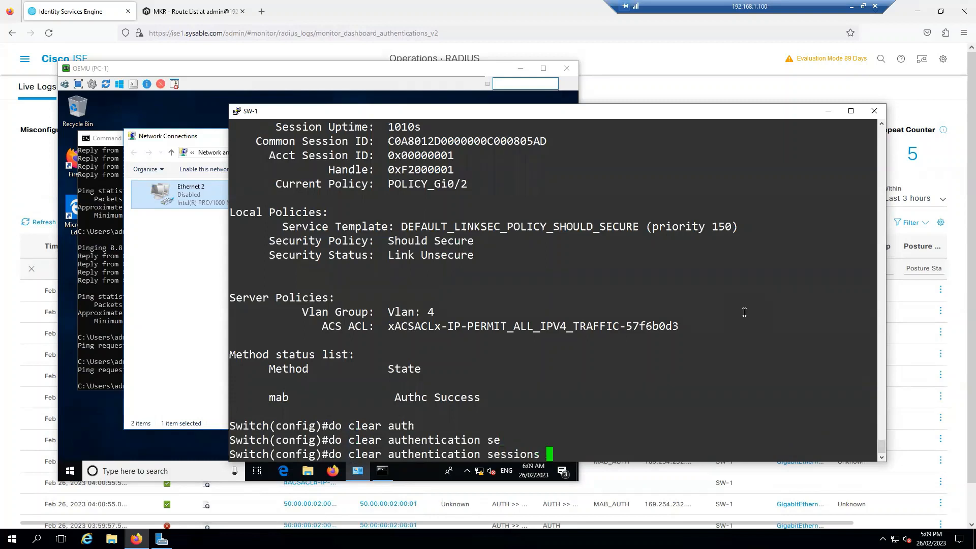
{"action": "key", "text": "Return"}
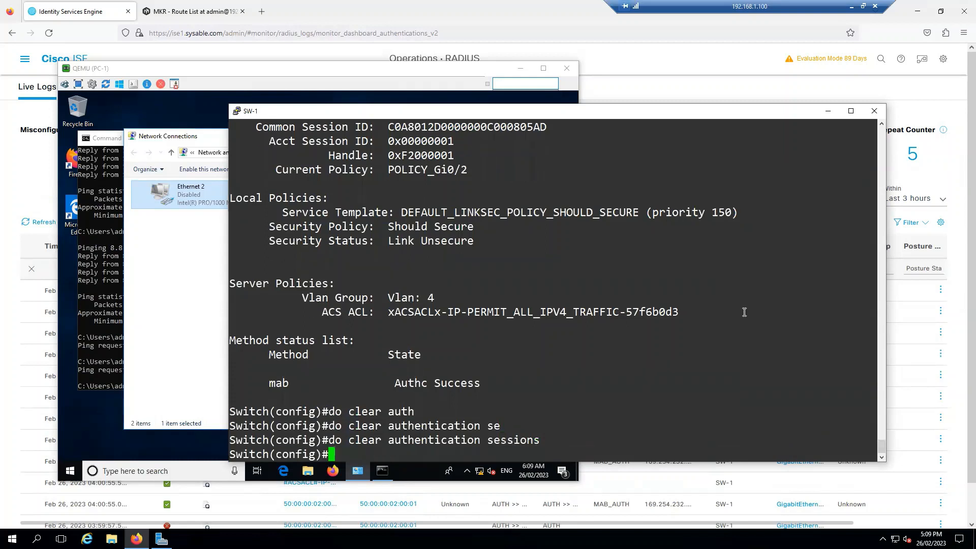
Re-enable the Ethernet 2 adapter on PC-1
{"action": "left_click", "coordinate": [203, 193]}
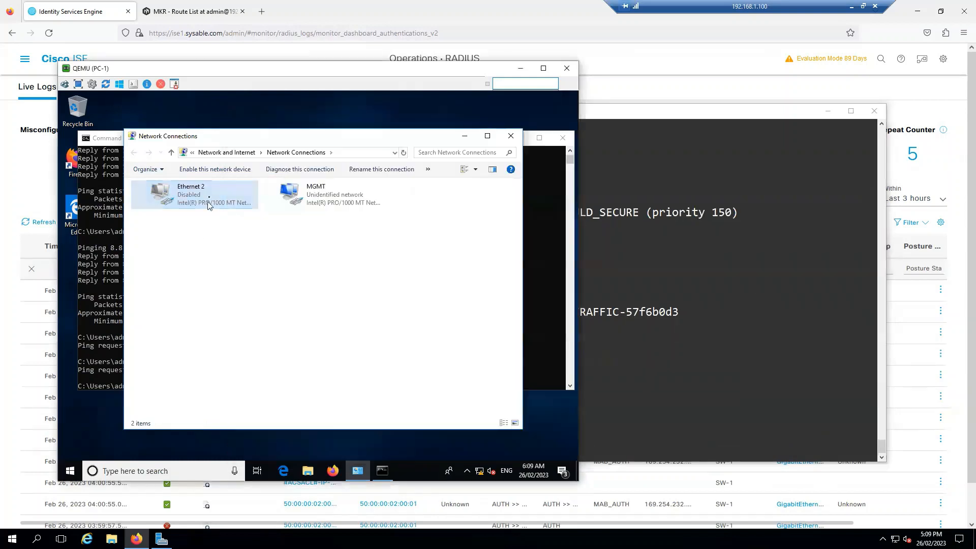
{"action": "right_click", "coordinate": [204, 191]}
{"action": "left_click", "coordinate": [239, 202]}
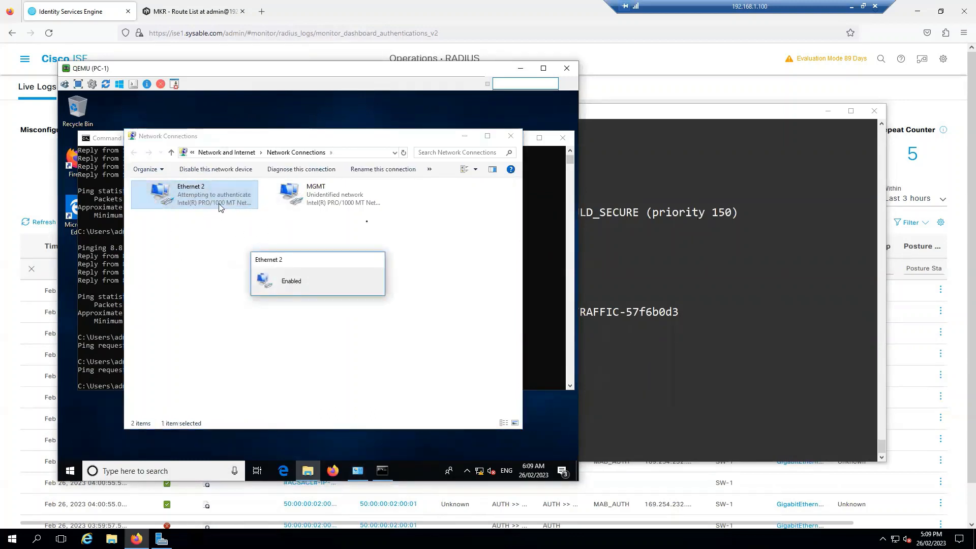
{"action": "left_click", "coordinate": [581, 431]}
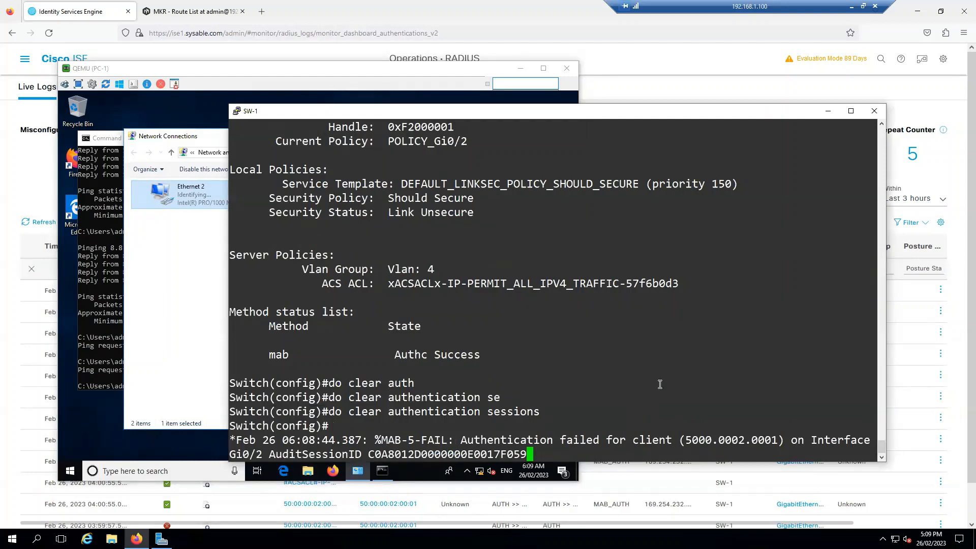
Refresh the ISE RADIUS Live Logs to review the new 05:09 user authentications from 10.1.4.2
{"action": "key", "text": "alt+Tab"}
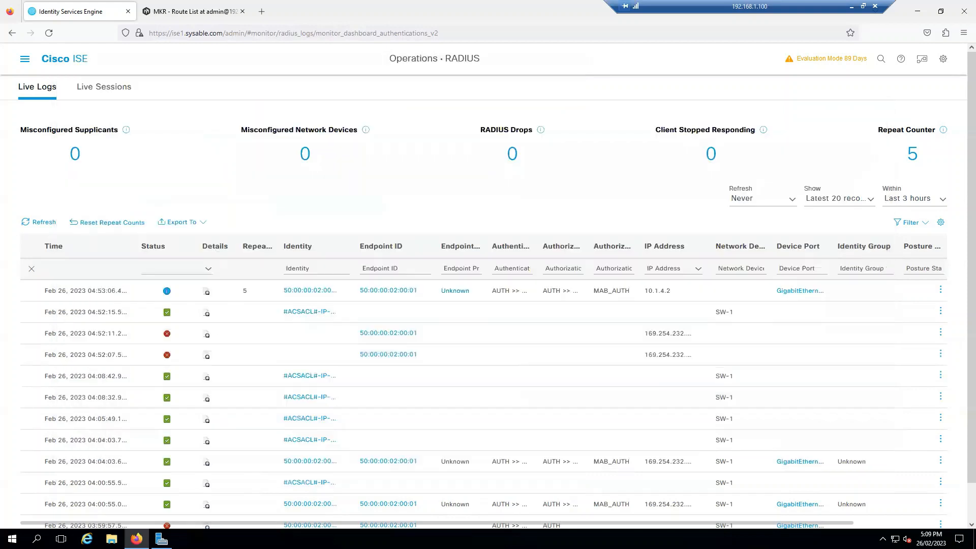
{"action": "left_click", "coordinate": [45, 222]}
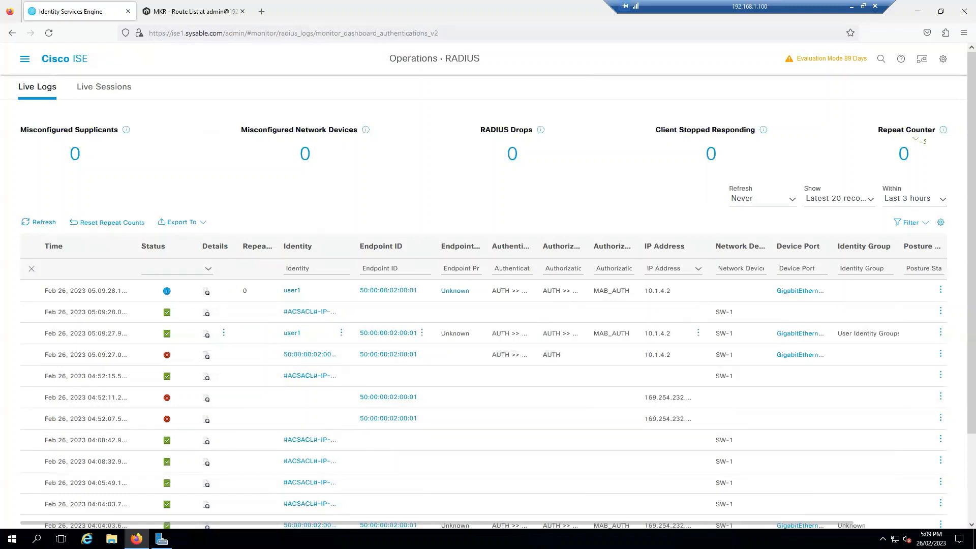
{"action": "key", "text": "alt+Tab"}
Rerun 'do sh authentication sessions int g0/2 details' on SW-1 and page through the output
{"action": "key", "text": "Return"}
{"action": "key", "text": "Return"}
{"action": "key", "text": "Return"}
{"action": "key", "text": "Return"}
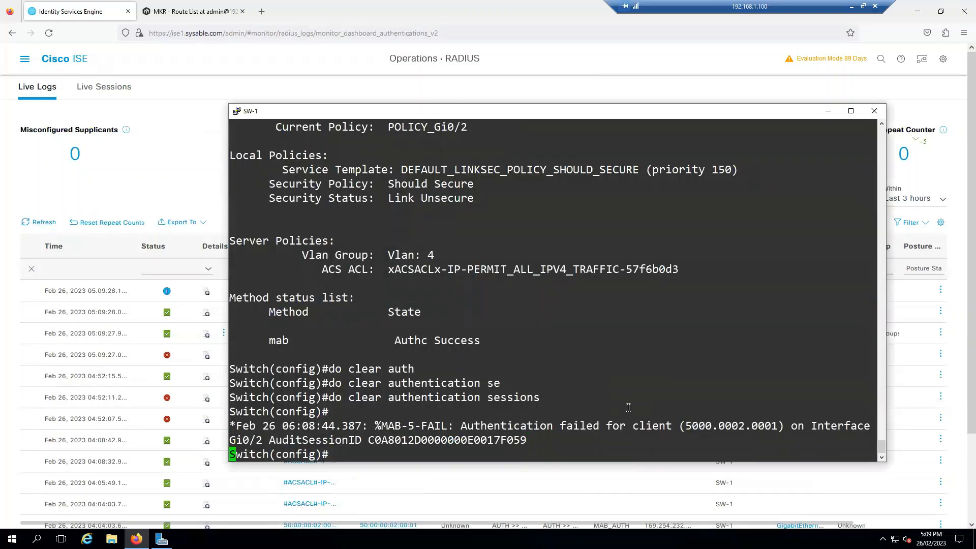
{"action": "type", "text": "do sh auth"}
{"action": "key", "text": "Tab"}
{"action": "type", "text": "se"}
{"action": "key", "text": "Tab"}
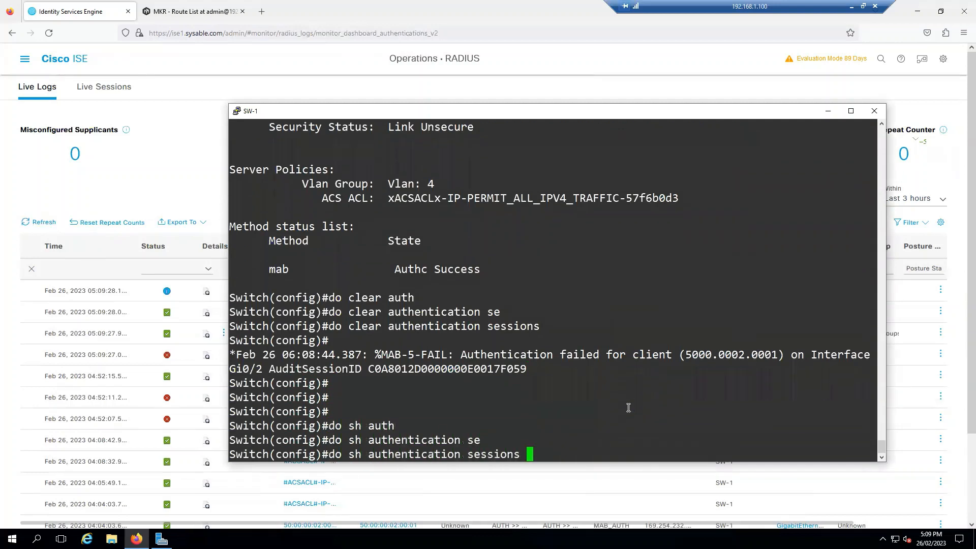
{"action": "type", "text": "int g0/2 de"}
{"action": "key", "text": "Tab"}
{"action": "key", "text": "Return"}
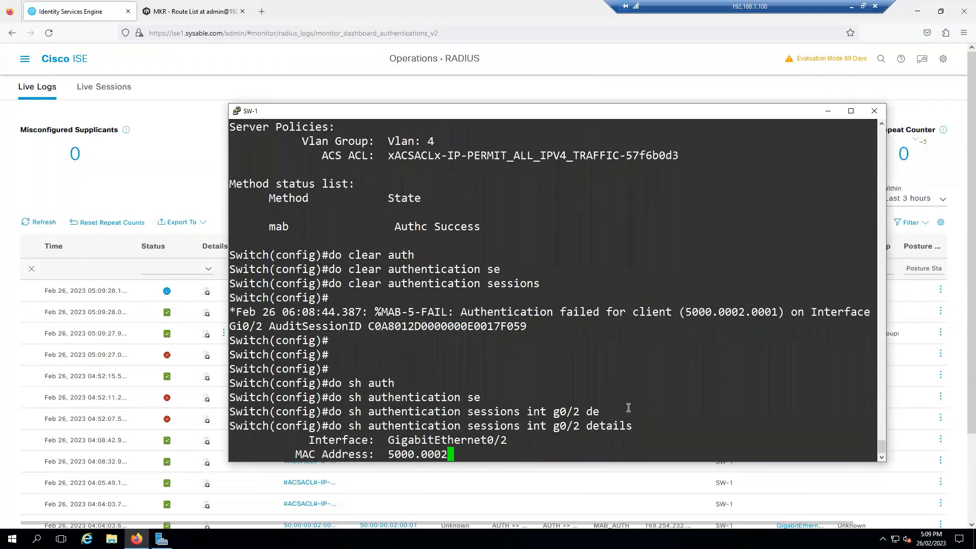
{"action": "key", "text": "space"}
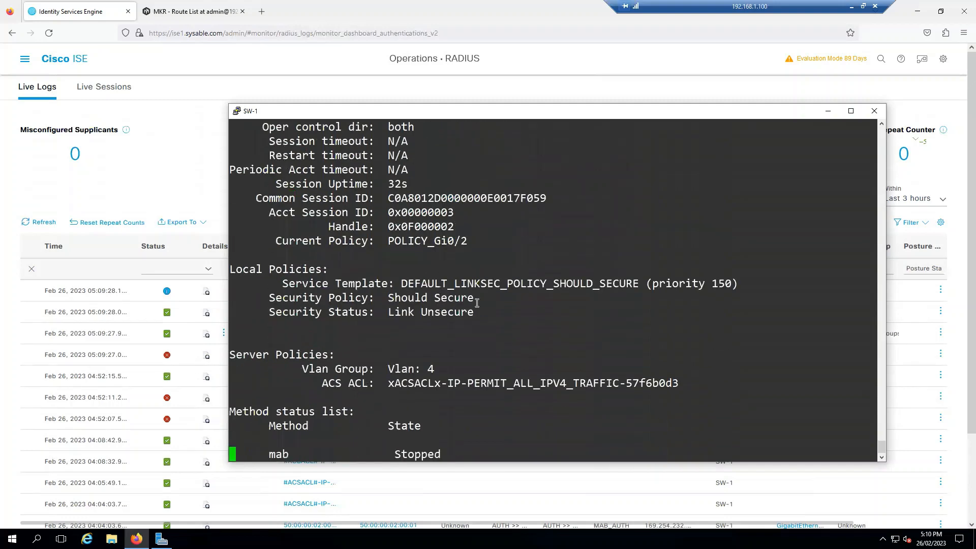
Highlight the user name, multi-auth host mode, 169.254.232.168 address and dot1x Authc Success line
{"action": "scroll", "coordinate": [458, 258], "scroll_direction": "up", "scroll_amount": 7}
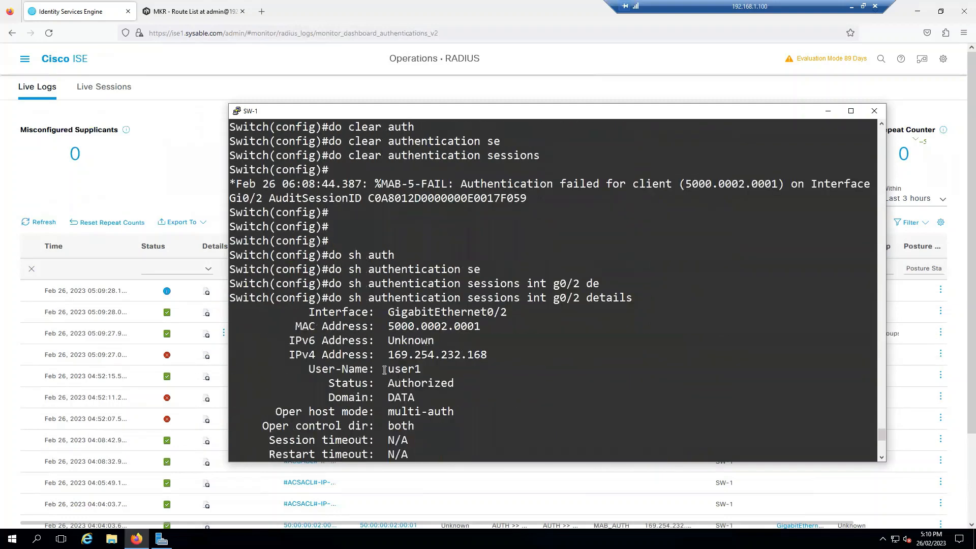
{"action": "mouse_move", "coordinate": [385, 370]}
{"action": "left_mouse_down"}
{"action": "mouse_move", "coordinate": [419, 369]}
{"action": "mouse_move", "coordinate": [397, 381]}
{"action": "left_mouse_up"}
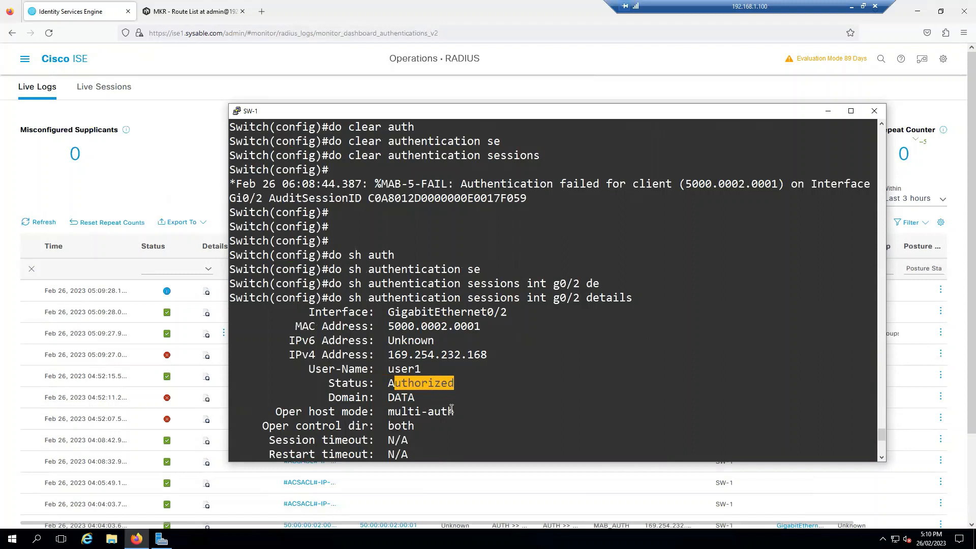
{"action": "left_click_drag", "start_coordinate": [454, 412], "coordinate": [393, 409]}
{"action": "left_click_drag", "start_coordinate": [487, 354], "coordinate": [392, 354]}
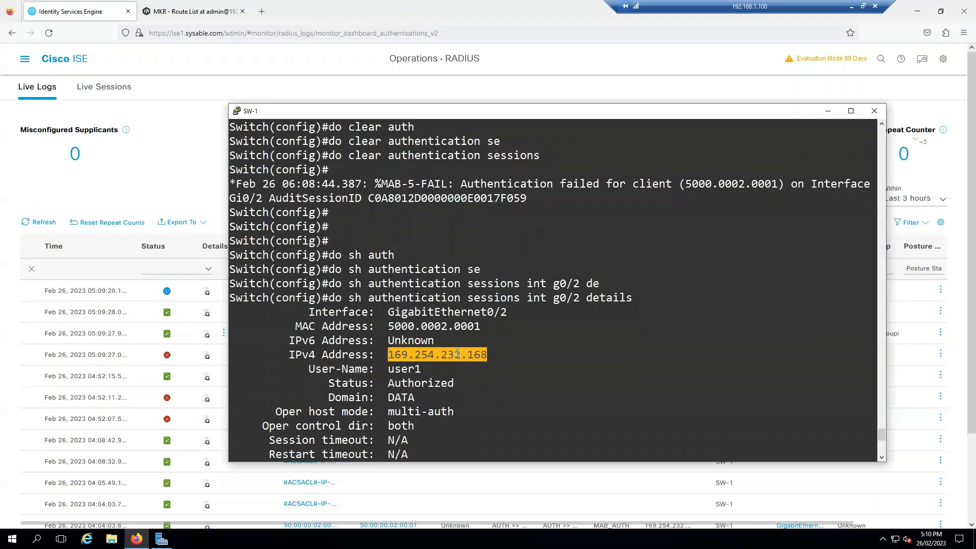
{"action": "scroll", "coordinate": [460, 352], "scroll_direction": "down", "scroll_amount": 8}
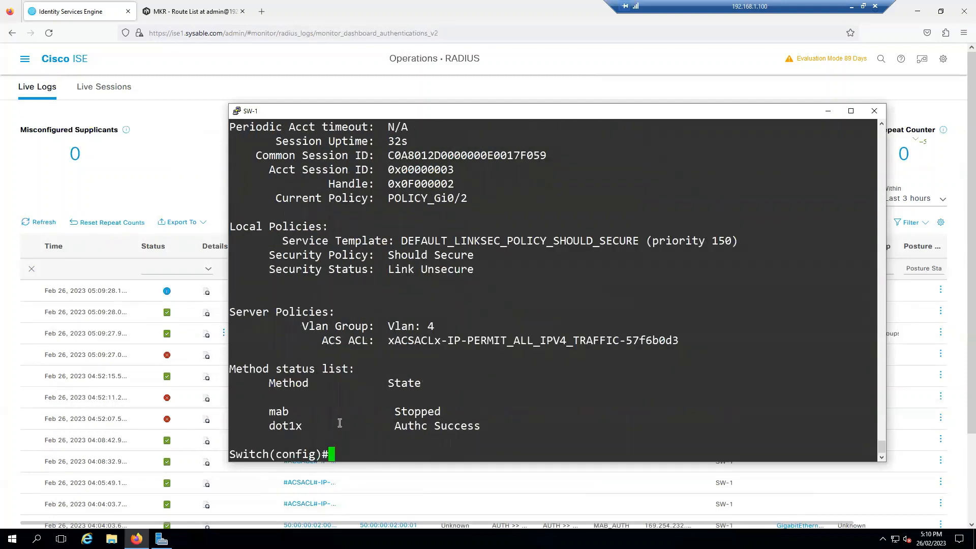
{"action": "left_click_drag", "start_coordinate": [272, 425], "coordinate": [507, 437]}
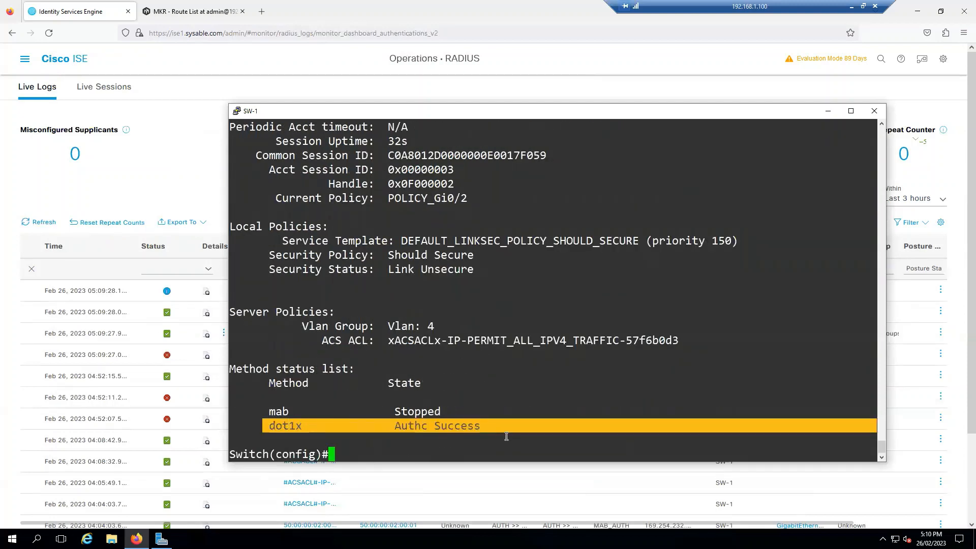
{"action": "left_click", "coordinate": [486, 442]}
Rerun the session details command to confirm the IPv4 address is now 10.1.4.2
{"action": "key", "text": "Return"}
{"action": "key", "text": "Return"}
{"action": "key", "text": "Up"}
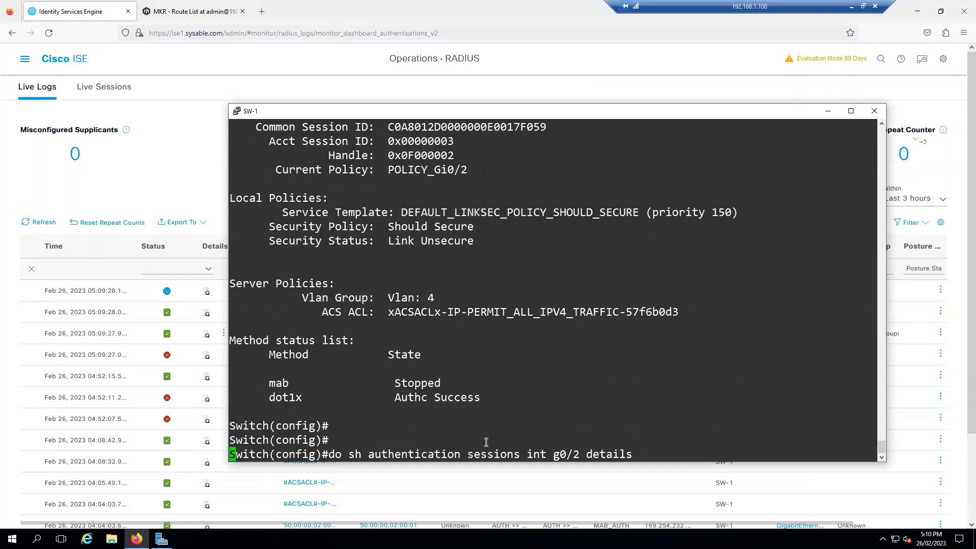
{"action": "key", "text": "Return"}
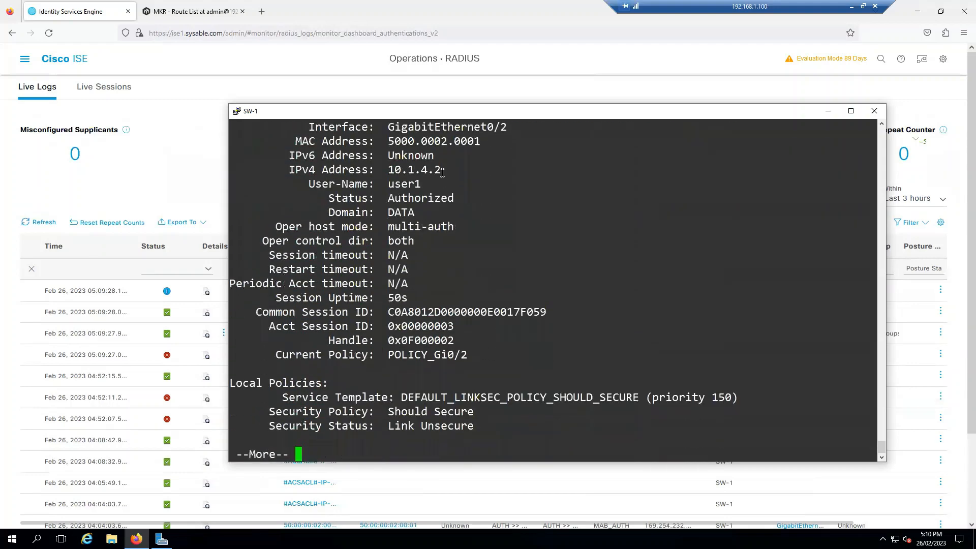
{"action": "left_click_drag", "start_coordinate": [442, 173], "coordinate": [388, 170]}
{"action": "left_click", "coordinate": [438, 223]}
{"action": "key", "text": "space"}
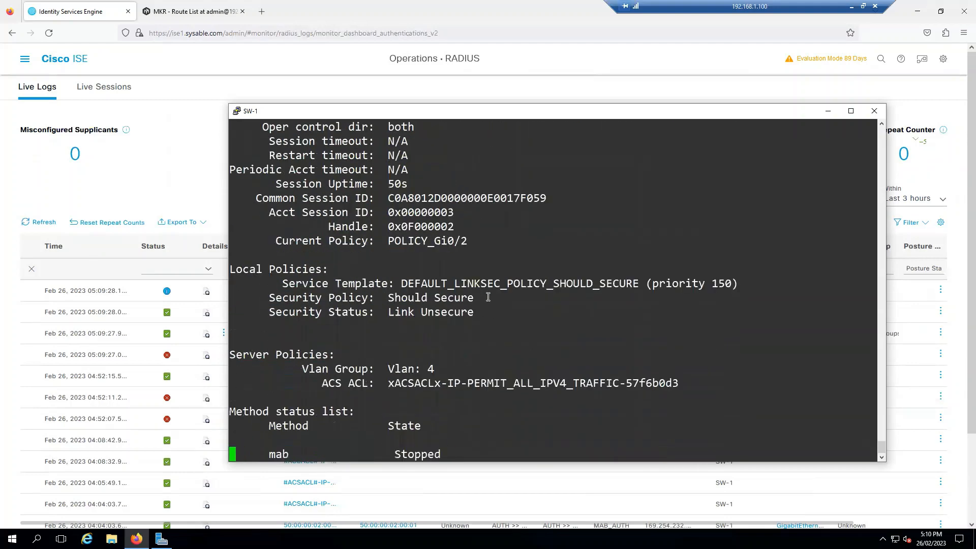
{"action": "left_click", "coordinate": [184, 187]}
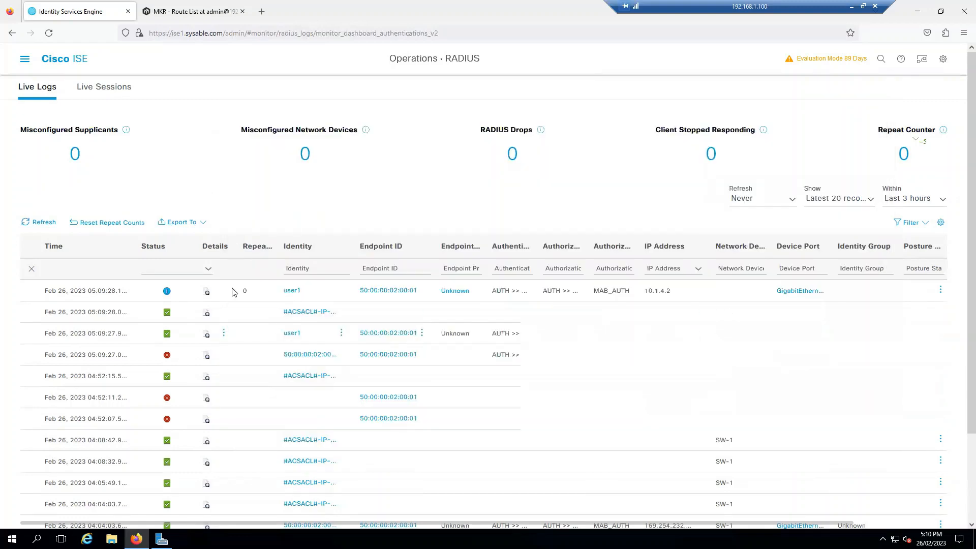
{"action": "left_click", "coordinate": [206, 291]}
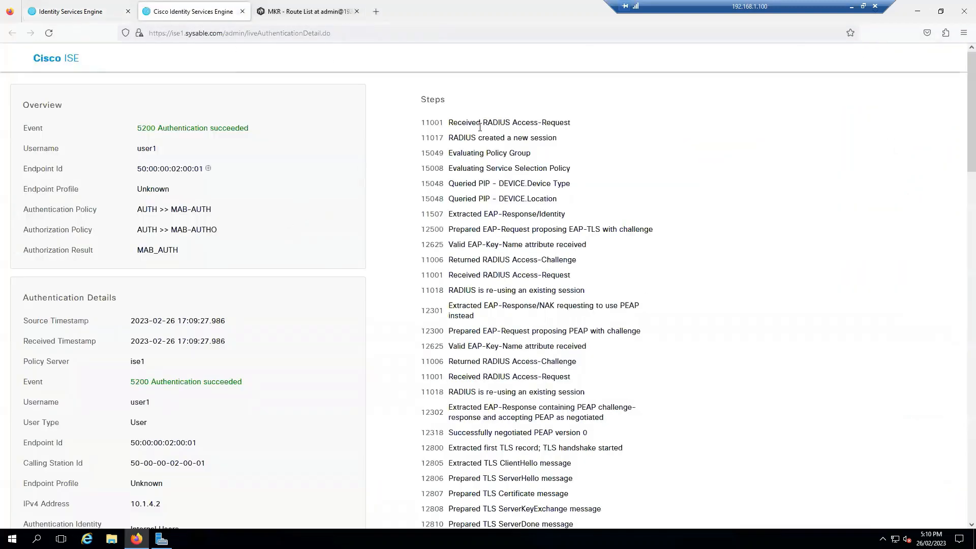
{"action": "left_click_drag", "start_coordinate": [447, 124], "coordinate": [543, 435]}
{"action": "left_click", "coordinate": [616, 395]}
{"action": "scroll", "coordinate": [616, 396], "scroll_direction": "down", "scroll_amount": 8}
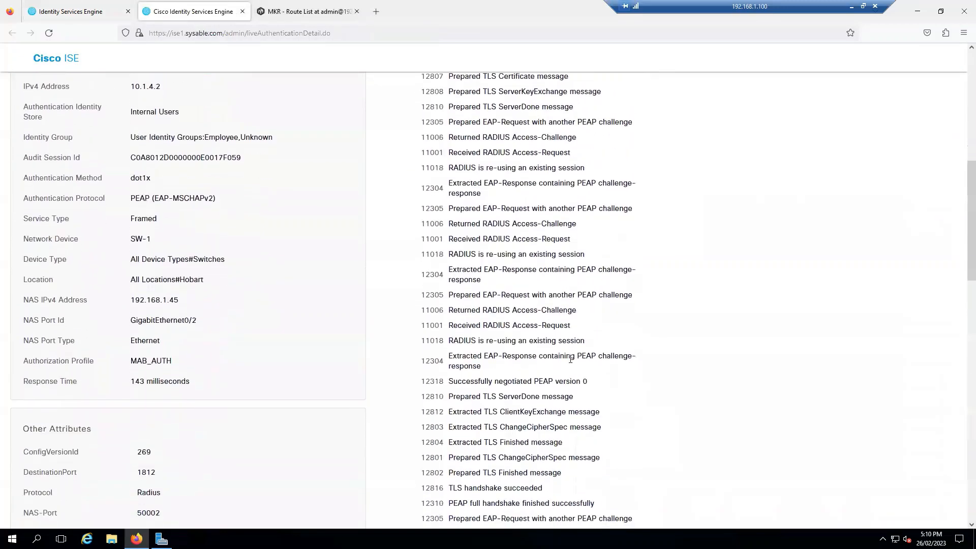
{"action": "scroll", "coordinate": [571, 359], "scroll_direction": "down", "scroll_amount": 5}
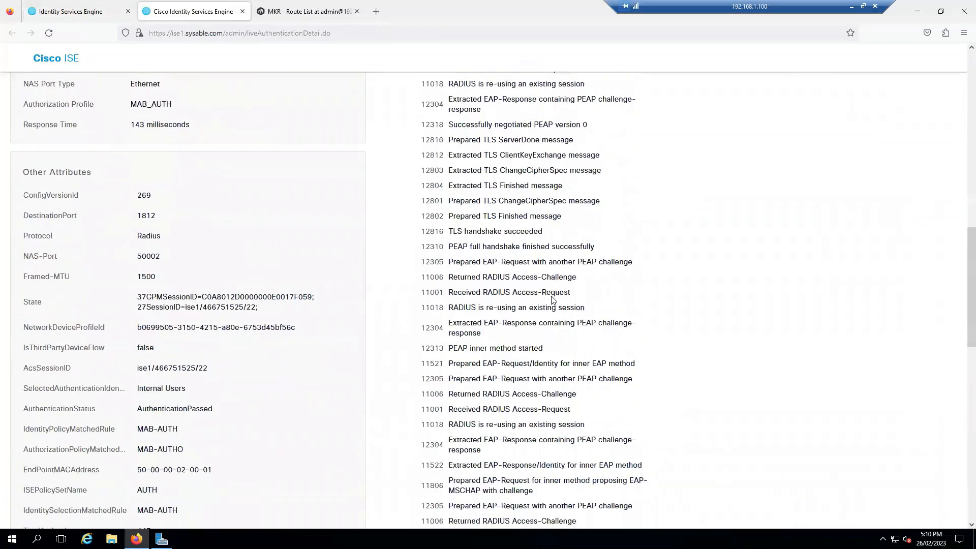
{"action": "scroll", "coordinate": [553, 300], "scroll_direction": "down", "scroll_amount": 10}
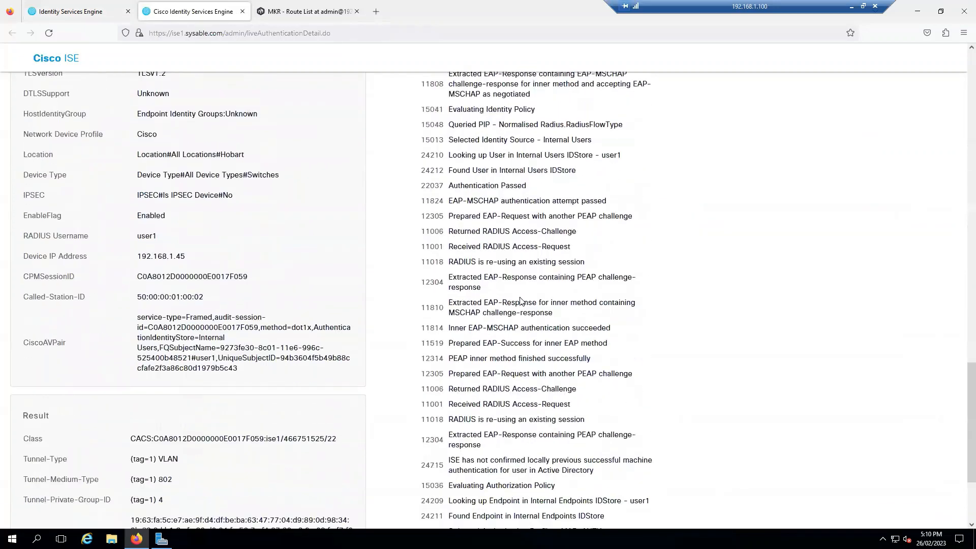
{"action": "scroll", "coordinate": [520, 301], "scroll_direction": "down", "scroll_amount": 3}
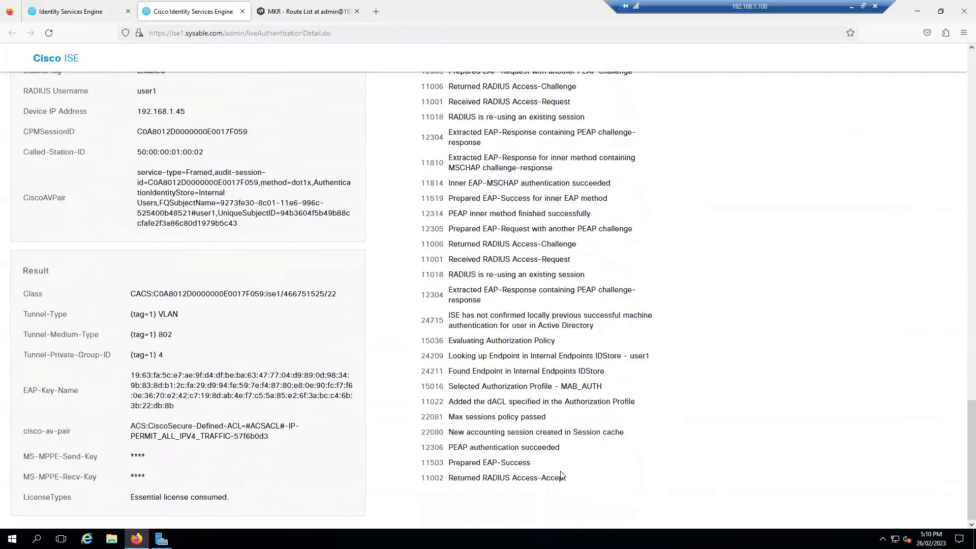
{"action": "left_click_drag", "start_coordinate": [571, 480], "coordinate": [507, 260]}
{"action": "left_click", "coordinate": [634, 334]}
{"action": "left_click_drag", "start_coordinate": [568, 479], "coordinate": [510, 479]}
{"action": "left_click", "coordinate": [636, 474]}
{"action": "scroll", "coordinate": [153, 131], "scroll_direction": "up", "scroll_amount": 5}
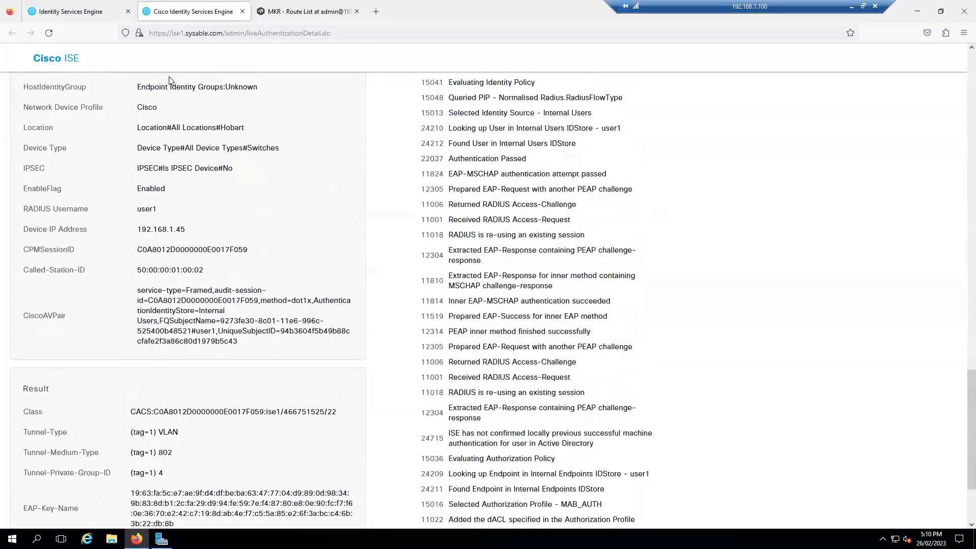
{"action": "left_click", "coordinate": [243, 11]}
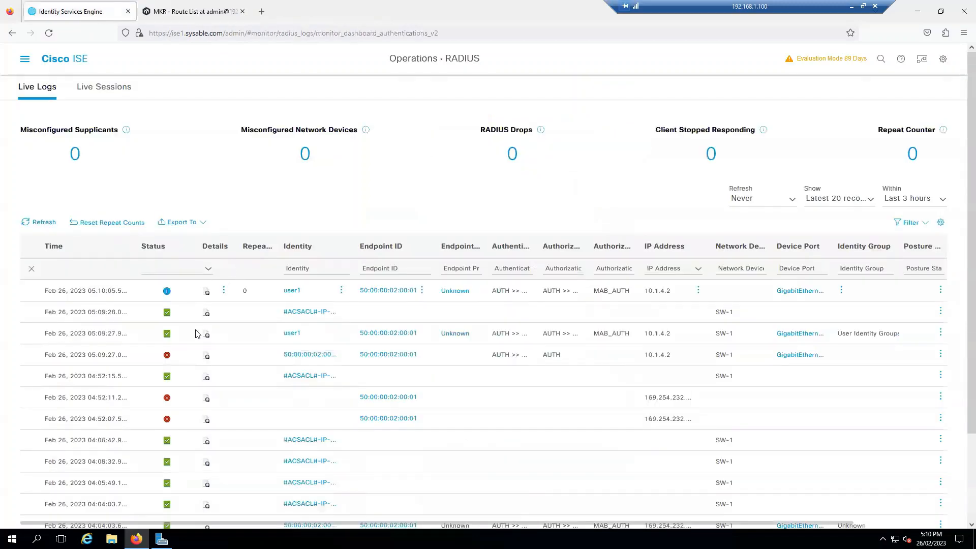
{"action": "left_click", "coordinate": [216, 319]}
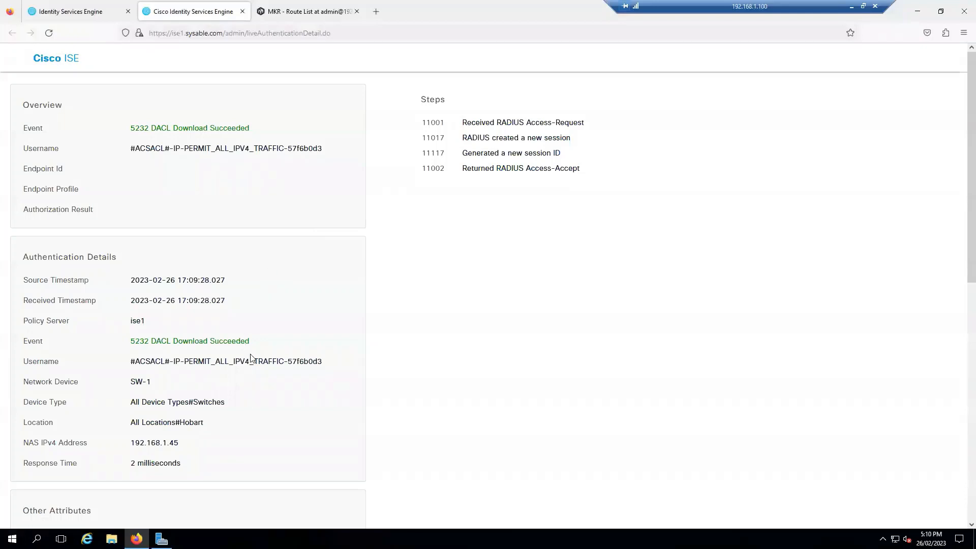
{"action": "left_click_drag", "start_coordinate": [257, 346], "coordinate": [277, 376]}
{"action": "left_click", "coordinate": [274, 389]}
{"action": "left_click", "coordinate": [263, 396]}
{"action": "scroll", "coordinate": [262, 395], "scroll_direction": "down", "scroll_amount": 10}
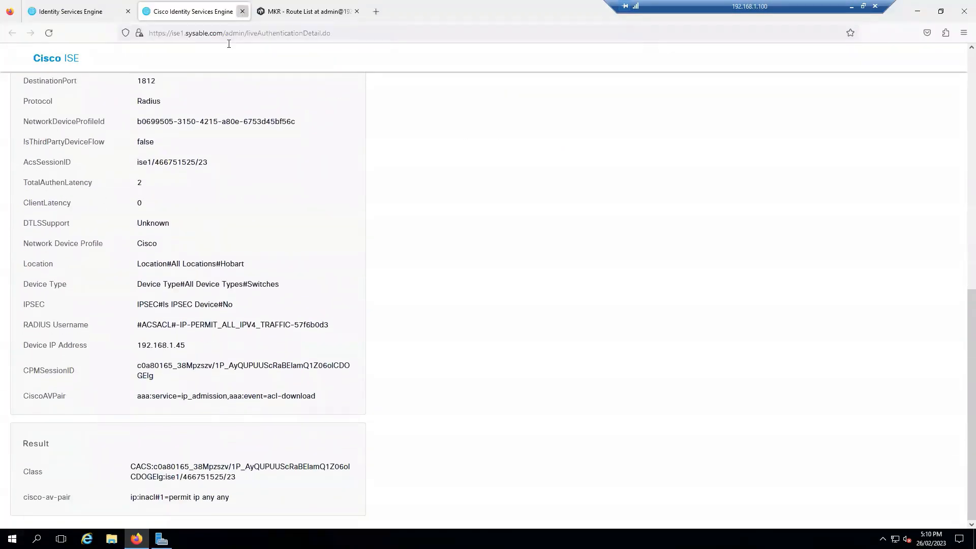
{"action": "left_click", "coordinate": [242, 11]}
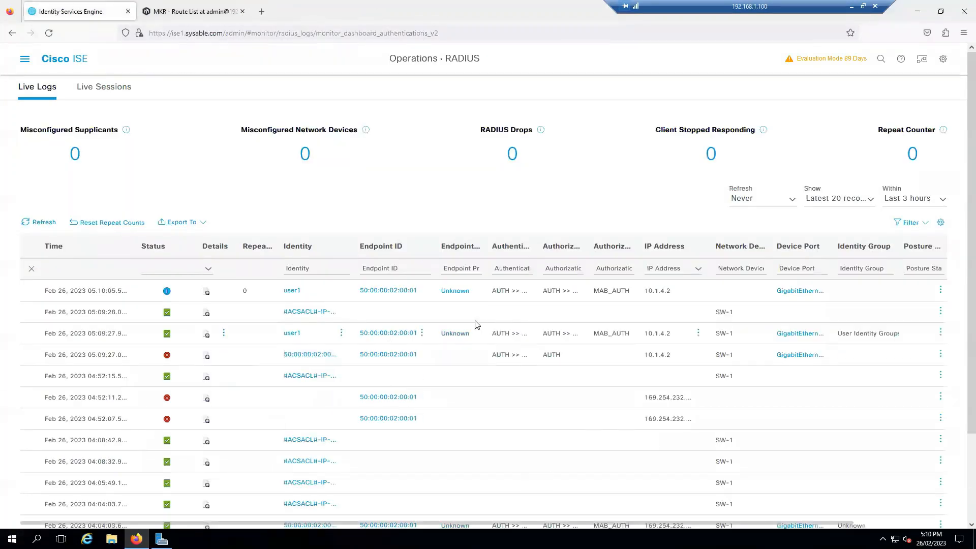
Navigate to Administration > Identity Management > External Identity Sources > Active Directory
{"action": "left_click", "coordinate": [25, 59]}
{"action": "left_click", "coordinate": [506, 97]}
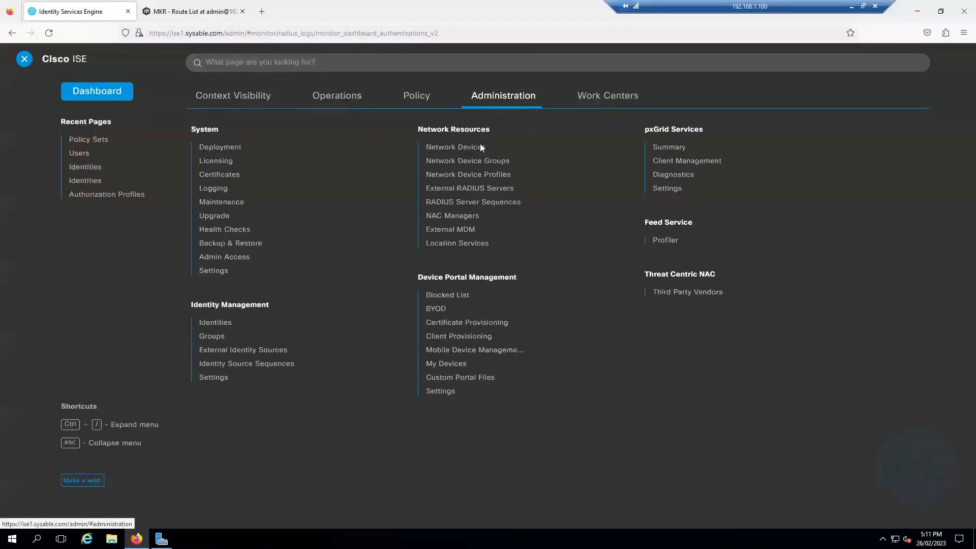
{"action": "left_click", "coordinate": [278, 351]}
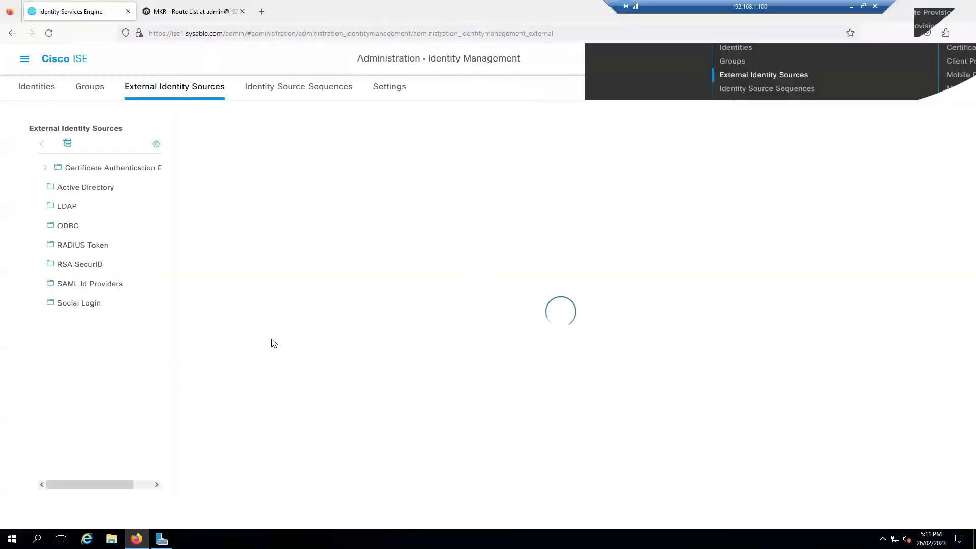
{"action": "left_click", "coordinate": [98, 188]}
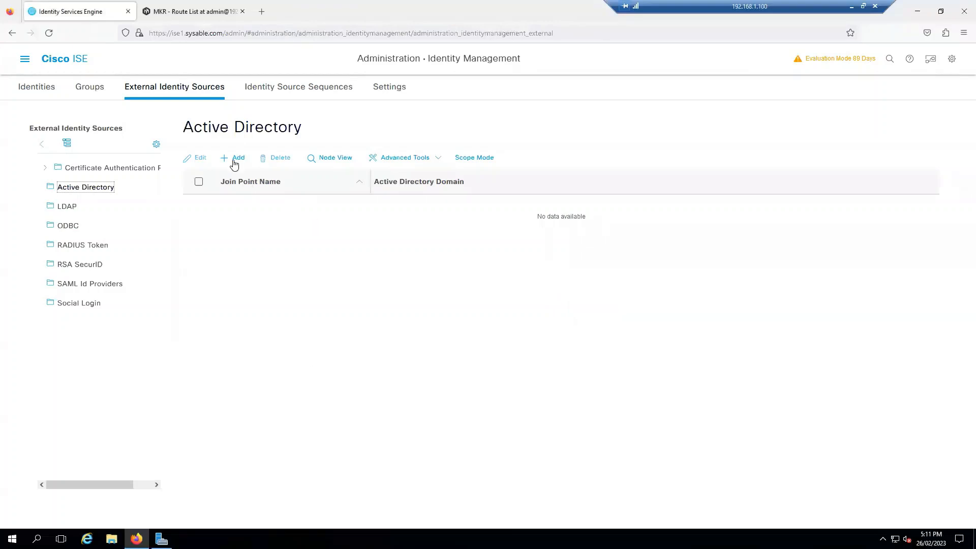
Add join point SYSABLE for domain sysable.com and submit it
{"action": "left_click", "coordinate": [235, 159]}
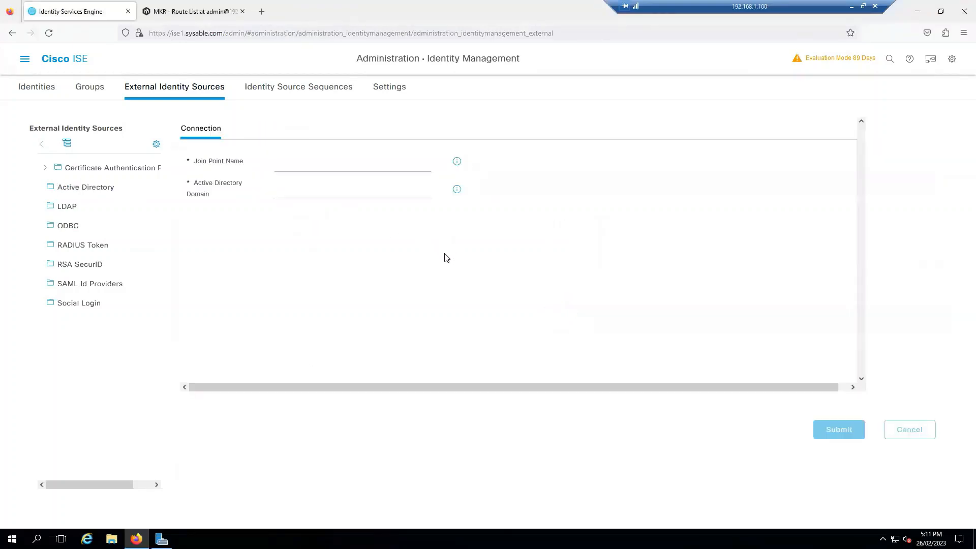
{"action": "left_click", "coordinate": [324, 162]}
{"action": "type", "text": "SYSABLE"}
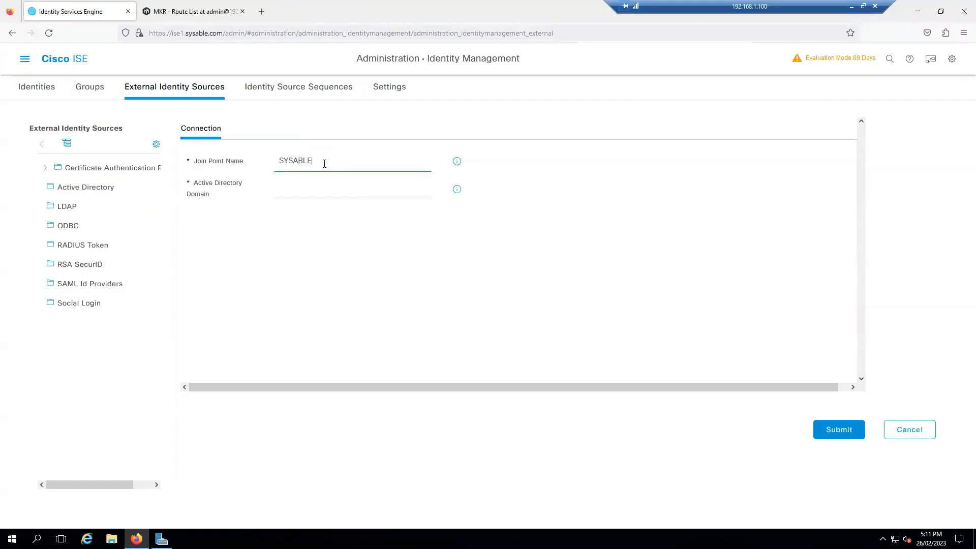
{"action": "key", "text": "Tab"}
{"action": "type", "text": "s"}
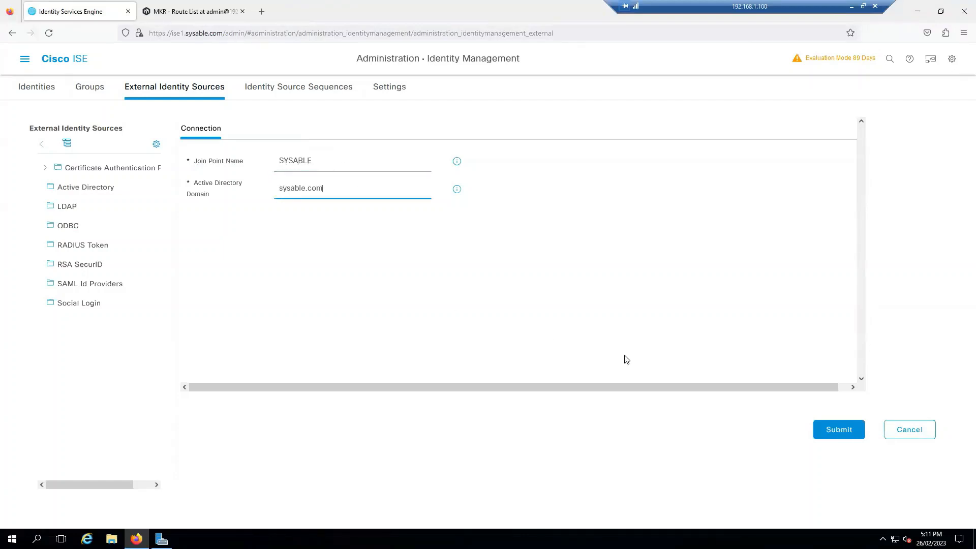
{"action": "left_click", "coordinate": [838, 430]}
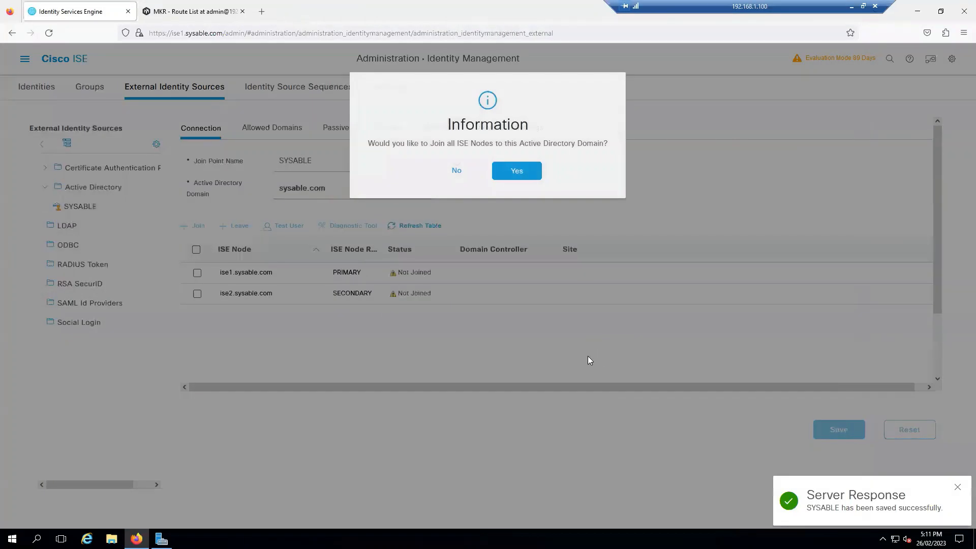
Agree to join all ISE nodes and enter the AD administrator account's credentials
{"action": "left_click", "coordinate": [529, 171]}
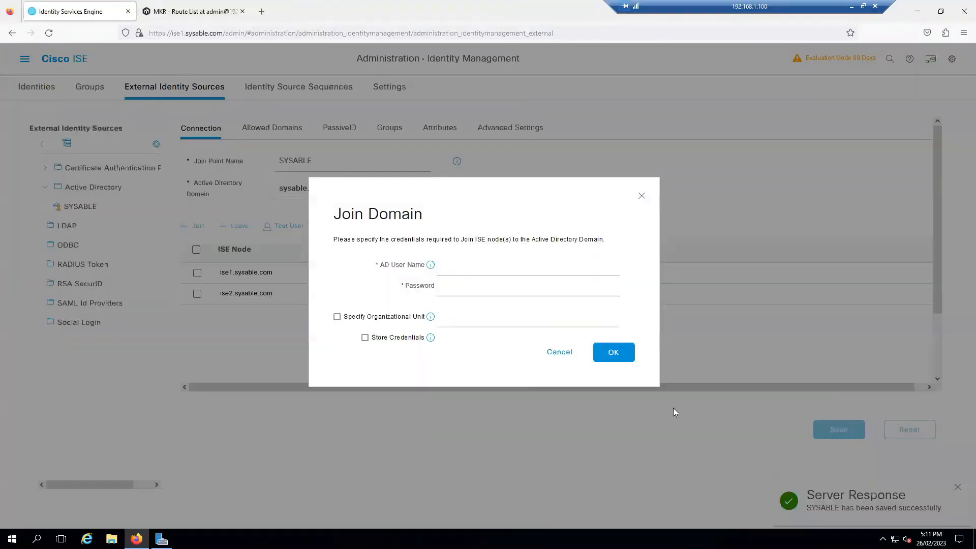
{"action": "left_click", "coordinate": [490, 265]}
{"action": "type", "text": "adm"}
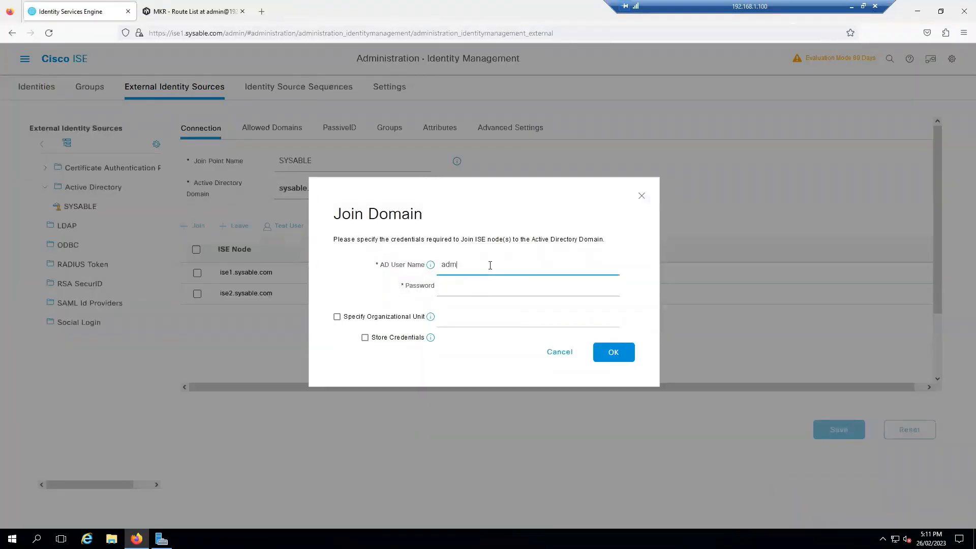
{"action": "type", "text": "inistrator"}
{"action": "key", "text": "Tab"}
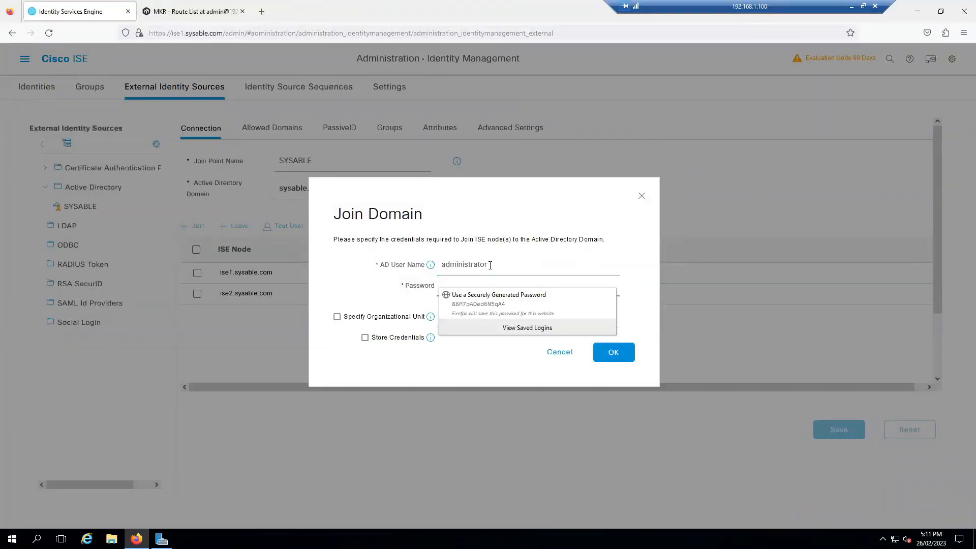
{"action": "type", "text": "P"}
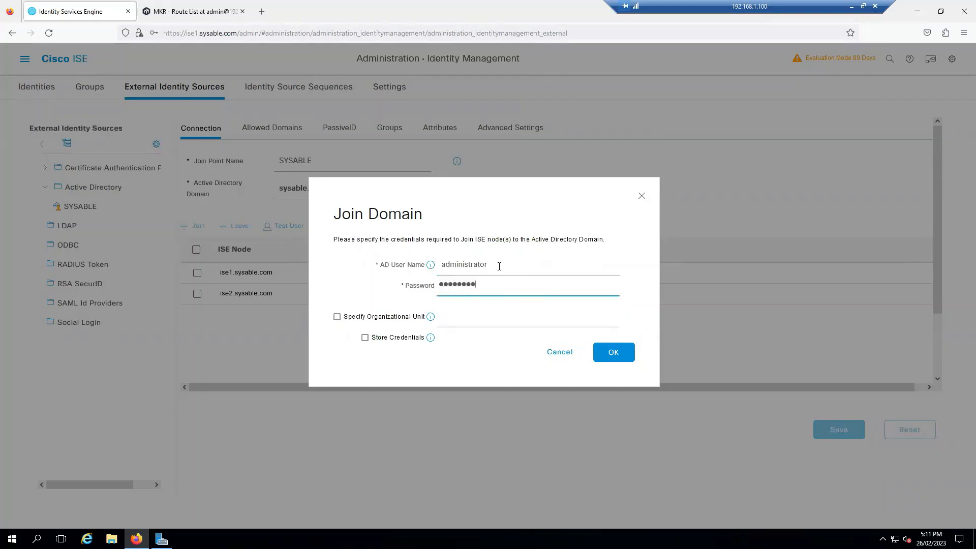
{"action": "left_click", "coordinate": [499, 266]}
{"action": "left_click", "coordinate": [386, 306]}
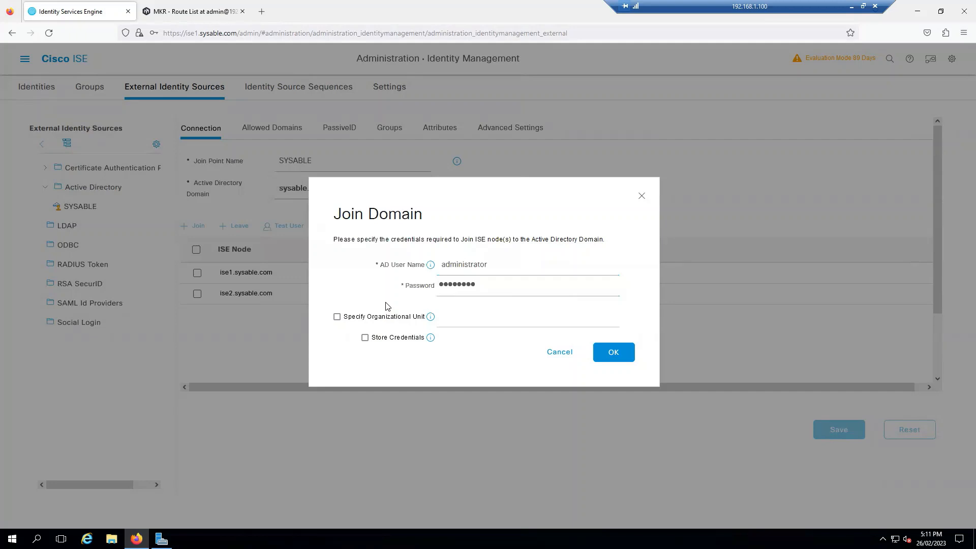
Complete the domain join, close the status report, and bring up Server Manager
{"action": "left_click", "coordinate": [615, 356]}
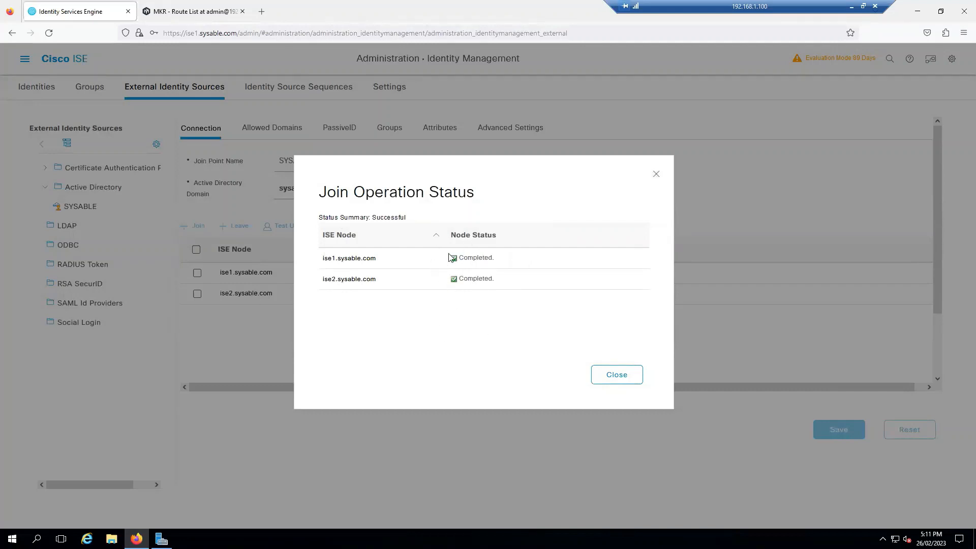
{"action": "left_click", "coordinate": [616, 377]}
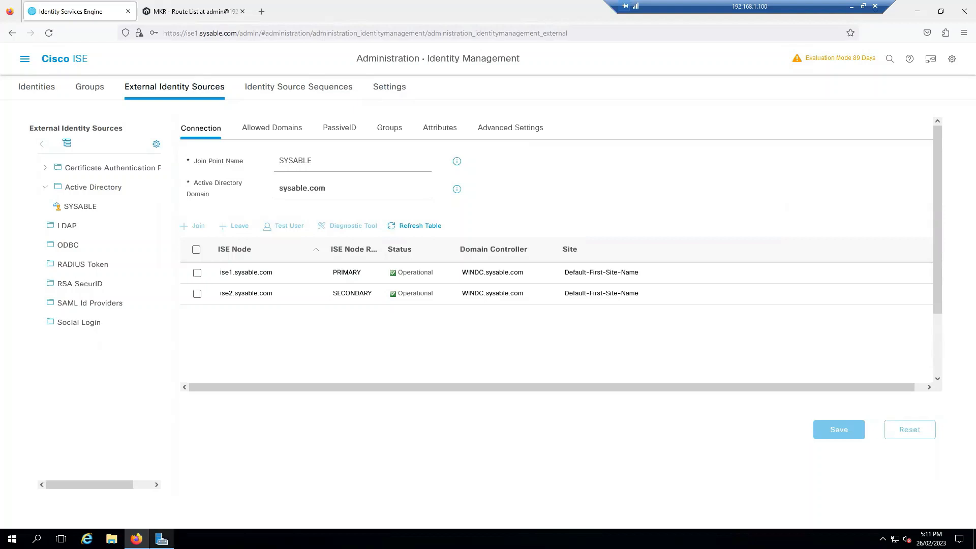
{"action": "left_click", "coordinate": [161, 539]}
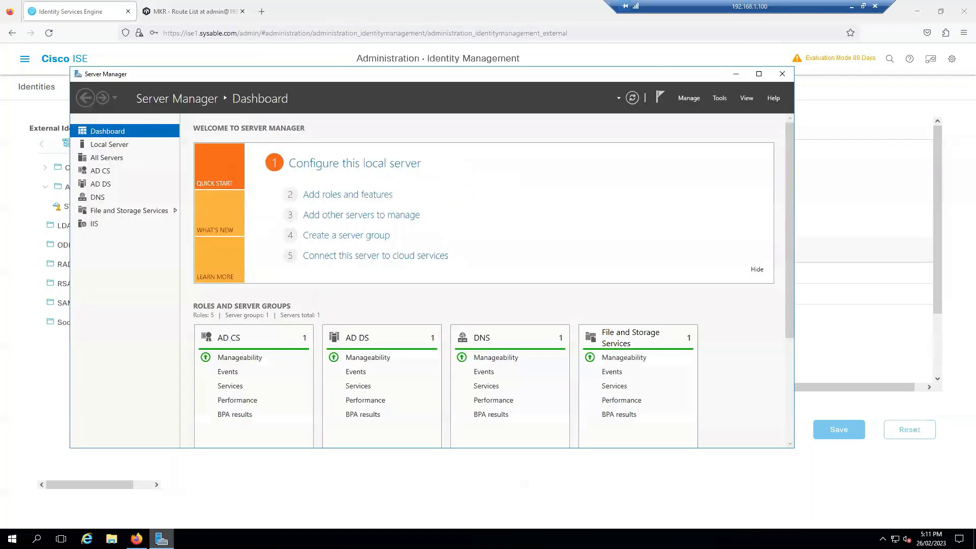
Open Active Directory Users and Computers and view the sysable.com Users container's accounts
{"action": "left_click", "coordinate": [719, 97]}
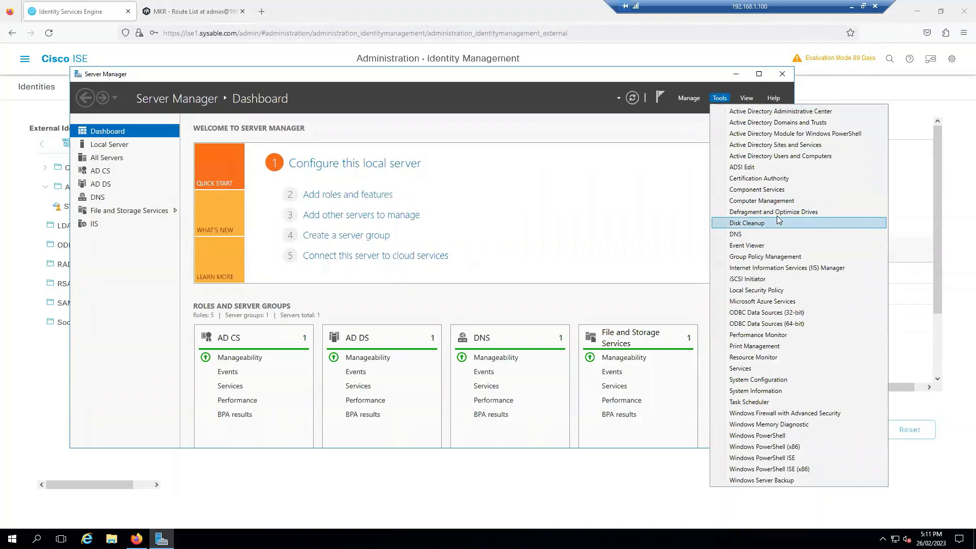
{"action": "left_click", "coordinate": [783, 156]}
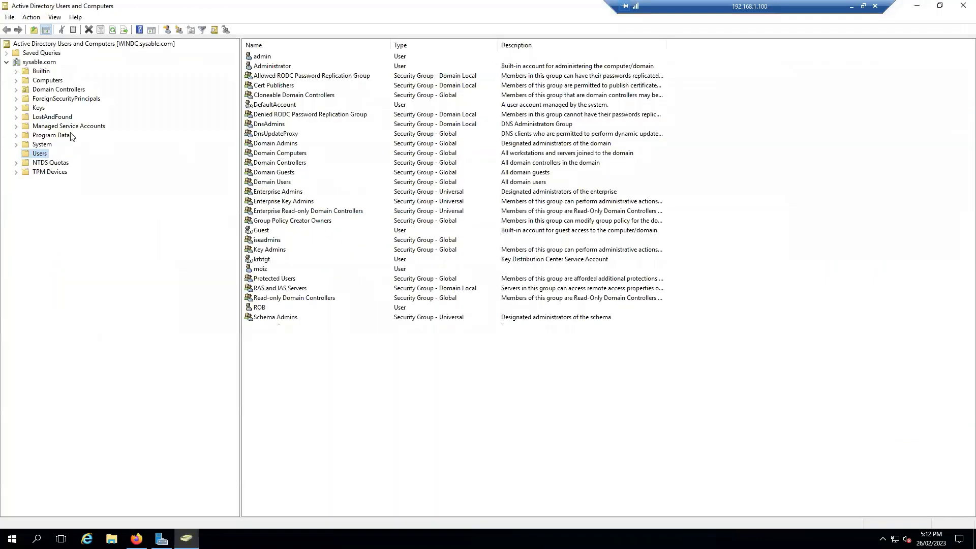
{"action": "left_click", "coordinate": [262, 271]}
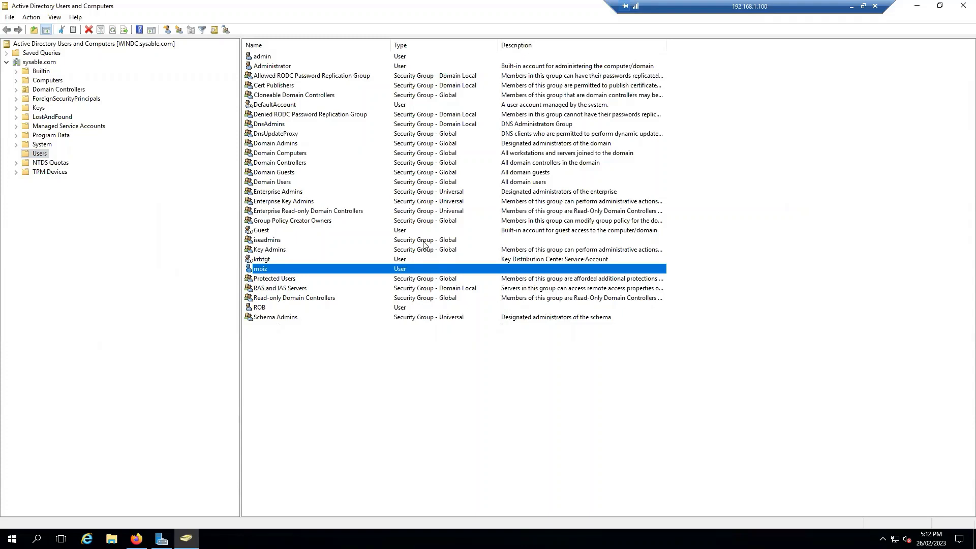
Open PC-1's Ethernet 2 properties and check IPv4, keeping the automatic IP setting
{"action": "key", "text": "alt+Tab"}
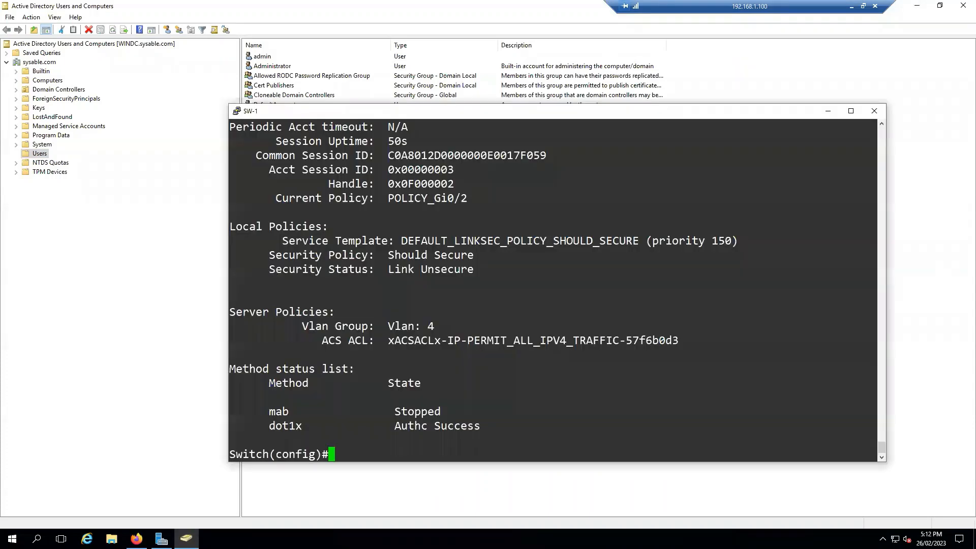
{"action": "key", "text": "alt+Tab"}
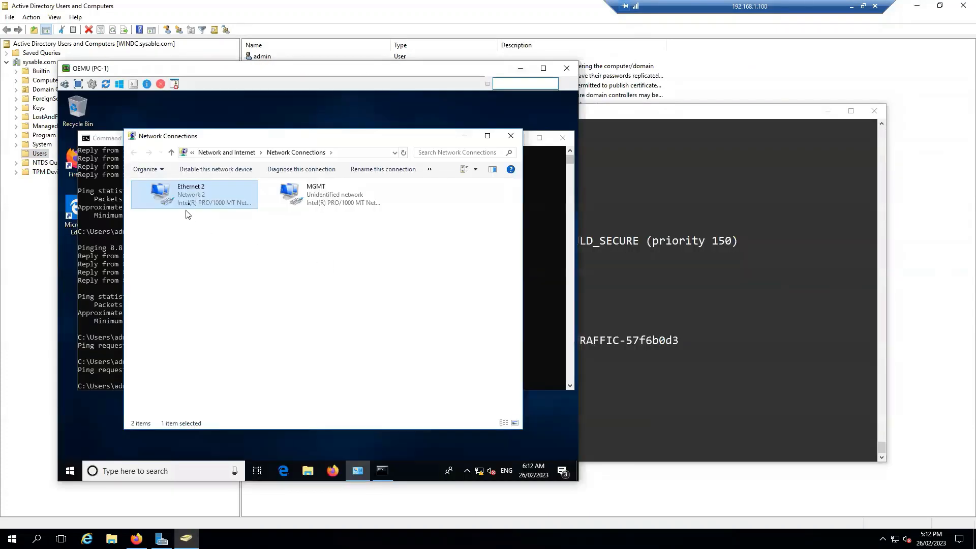
{"action": "right_click", "coordinate": [205, 197]}
{"action": "left_click", "coordinate": [243, 293]}
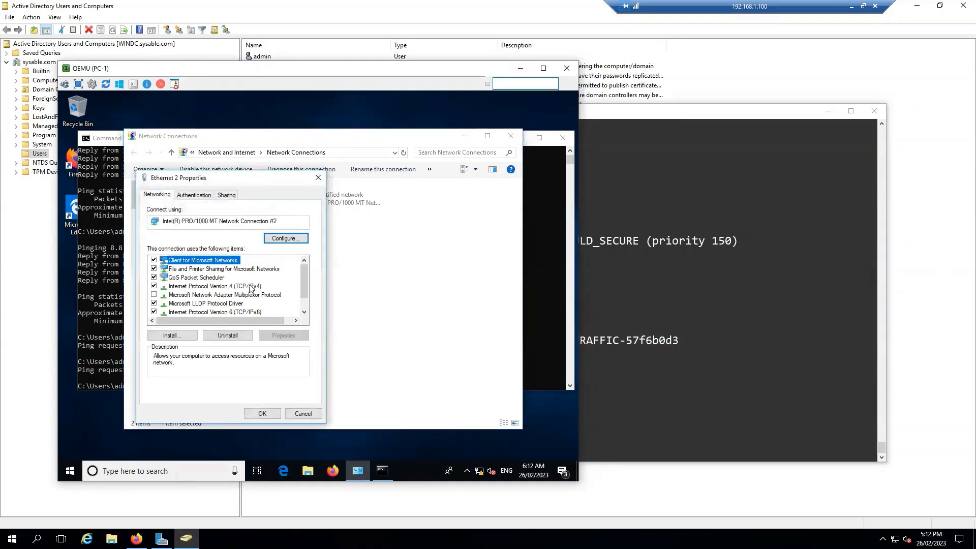
{"action": "left_click", "coordinate": [254, 287]}
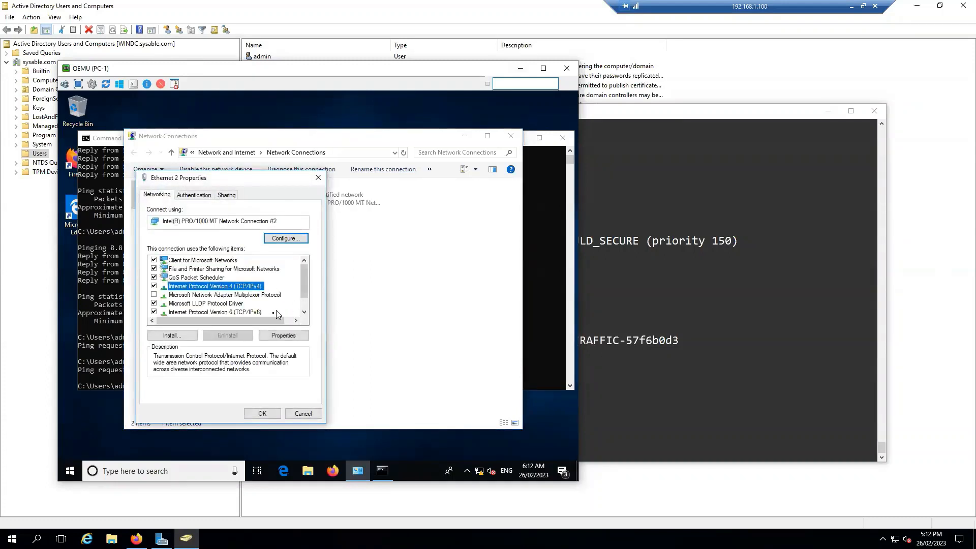
{"action": "left_click", "coordinate": [281, 337]}
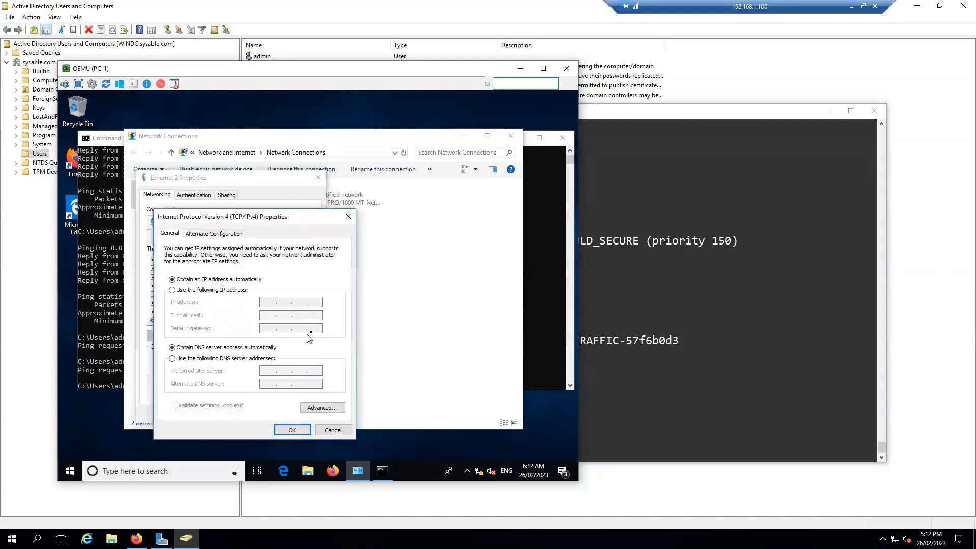
{"action": "left_click", "coordinate": [218, 290]}
{"action": "left_click", "coordinate": [272, 301]}
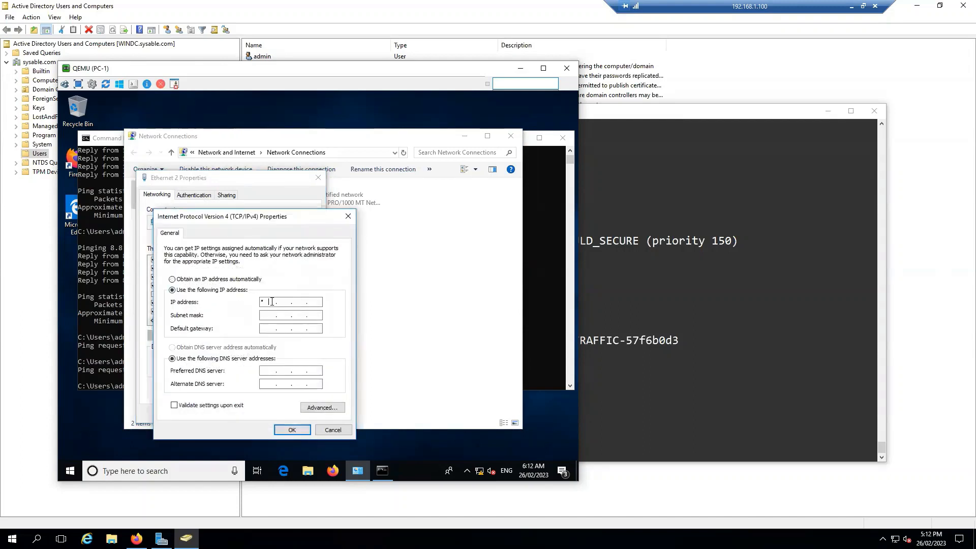
{"action": "left_click", "coordinate": [218, 279]}
{"action": "left_click", "coordinate": [330, 430]}
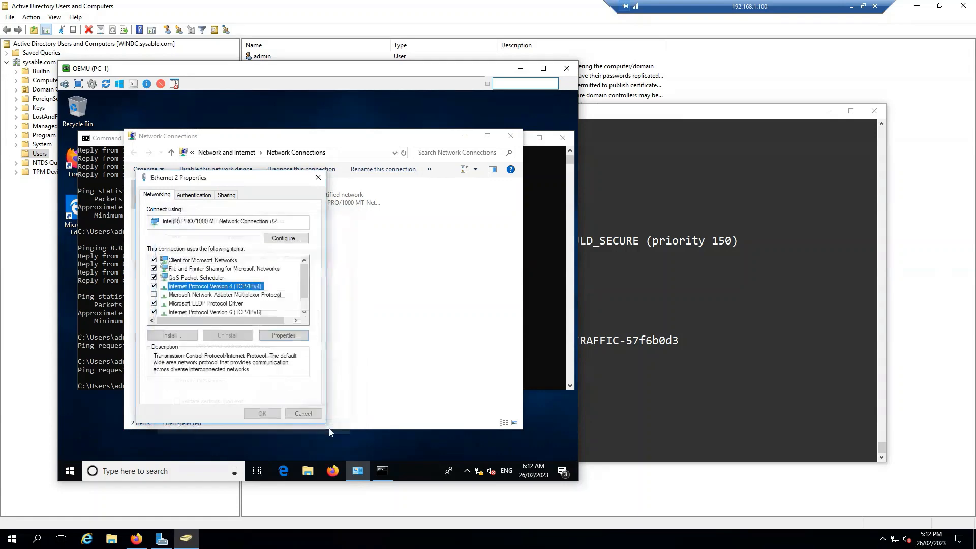
Replace Ethernet 2's saved 802.1X credentials with the sysable.com domain user's name and password
{"action": "left_click", "coordinate": [195, 196]}
{"action": "left_click", "coordinate": [188, 339]}
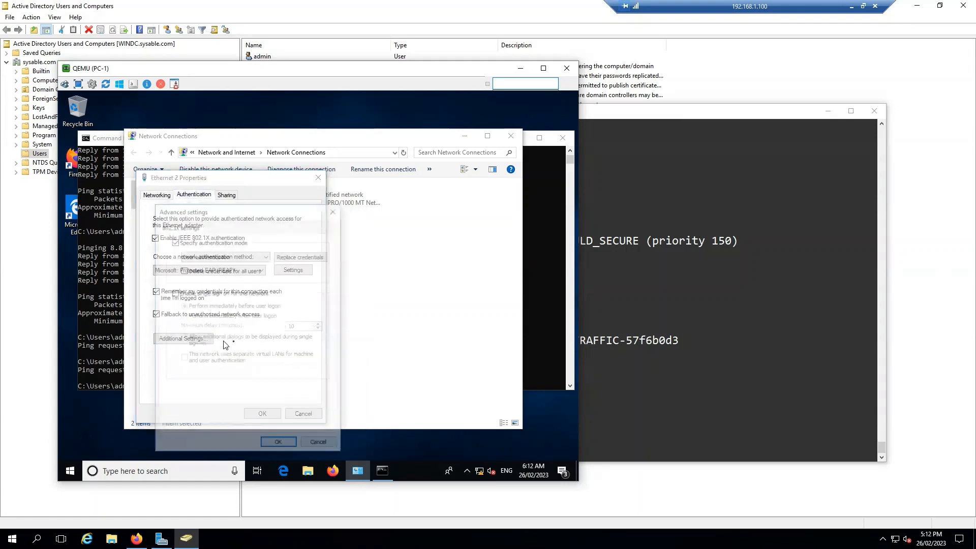
{"action": "left_click", "coordinate": [307, 258]}
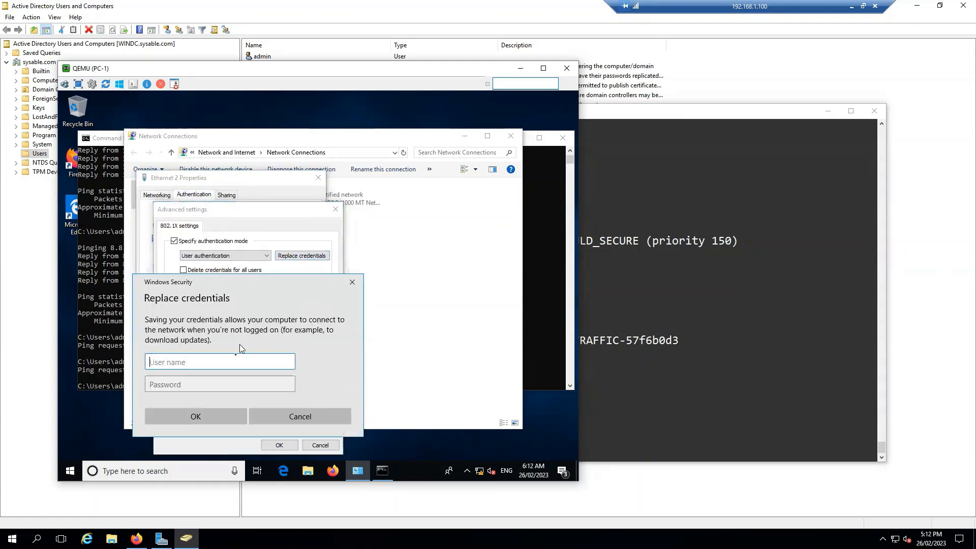
{"action": "key", "text": "Tab"}
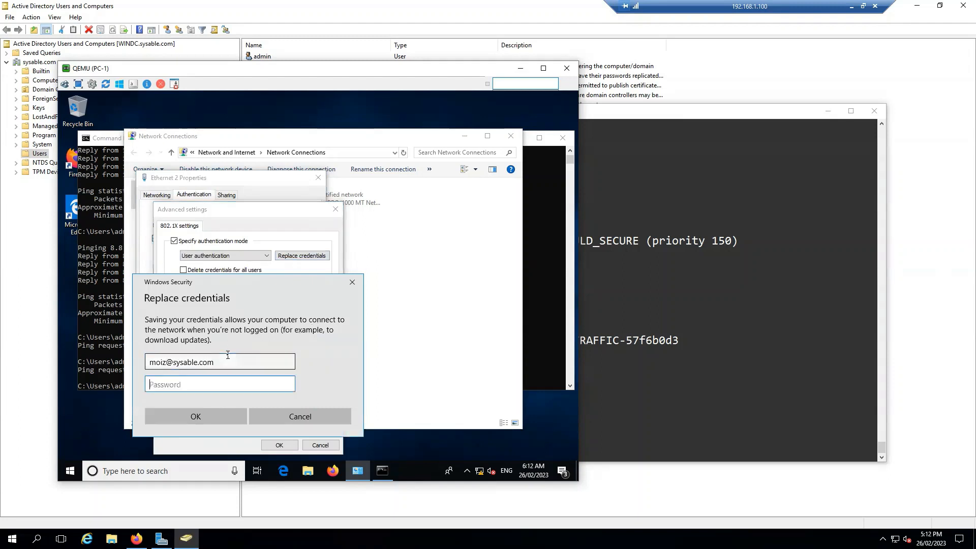
{"action": "type", "text": "•••"}
{"action": "key", "text": "BackSpace"}
{"action": "key", "text": "BackSpace"}
{"action": "key", "text": "BackSpace"}
{"action": "type", "text": "••"}
{"action": "left_click", "coordinate": [224, 417]}
{"action": "left_click", "coordinate": [279, 444]}
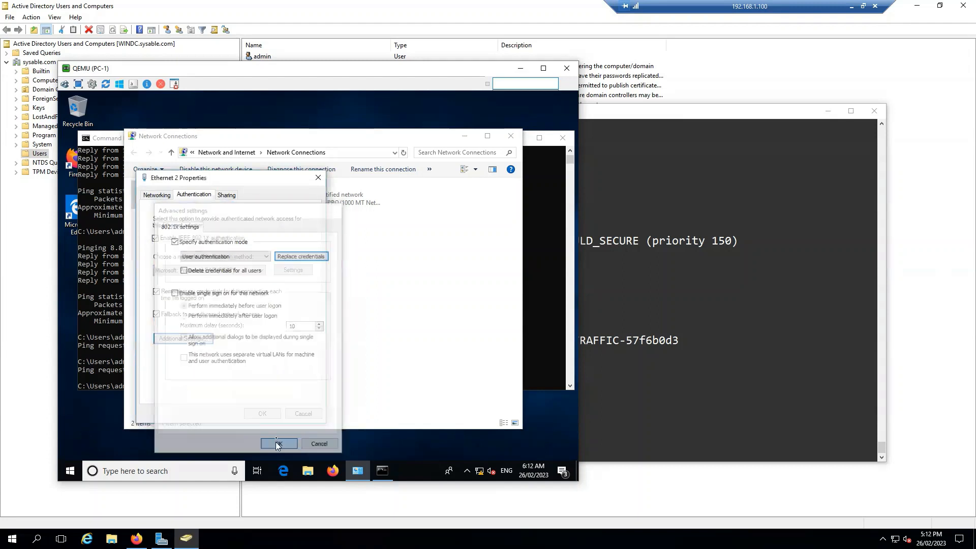
{"action": "left_click", "coordinate": [262, 413]}
Disable Ethernet 2, review SW-1's dot1x failure log on Gi0/2, and minimize ADUC
{"action": "right_click", "coordinate": [204, 200]}
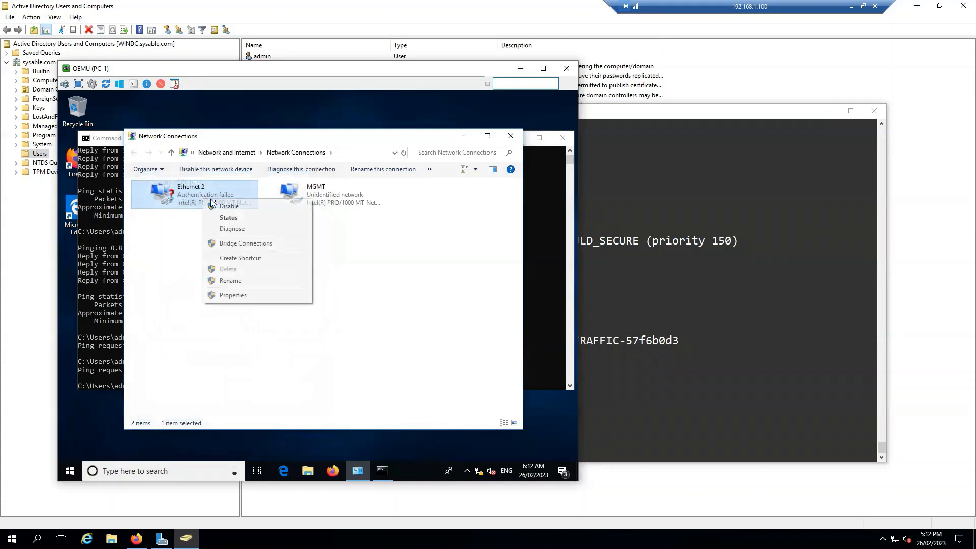
{"action": "left_click", "coordinate": [228, 208]}
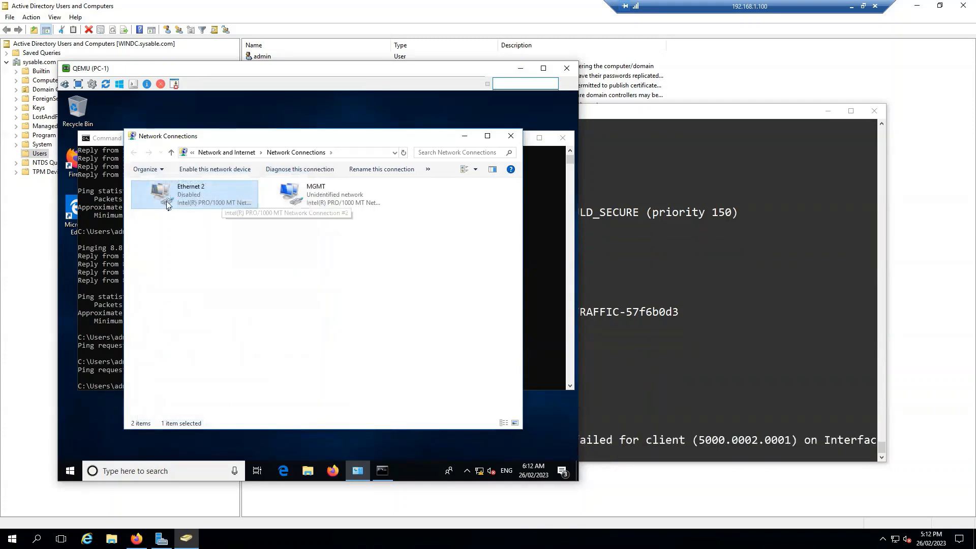
{"action": "left_click", "coordinate": [657, 371]}
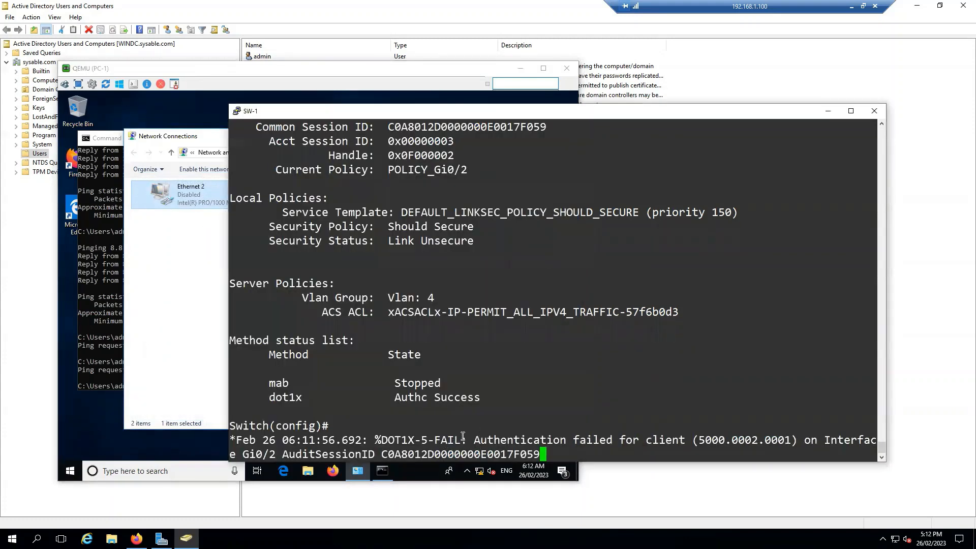
{"action": "left_click_drag", "start_coordinate": [464, 438], "coordinate": [390, 439]}
{"action": "left_click", "coordinate": [576, 407]}
{"action": "key", "text": "Return"}
{"action": "key", "text": "Return"}
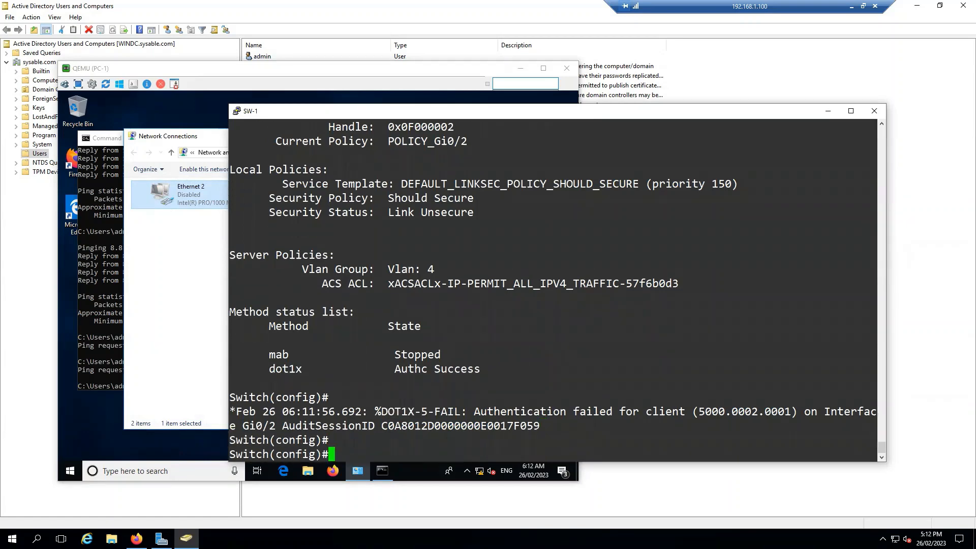
{"action": "key", "text": "alt+Tab"}
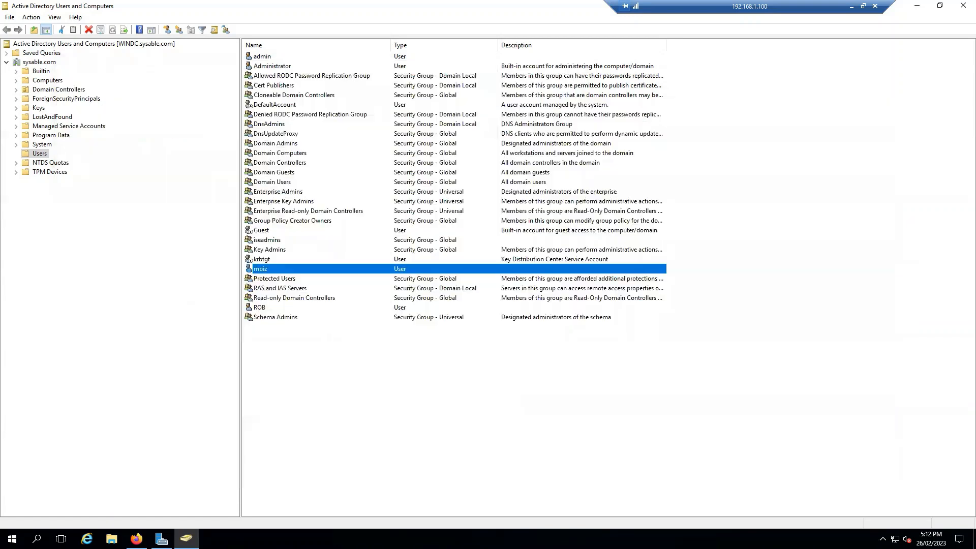
{"action": "left_click", "coordinate": [916, 8]}
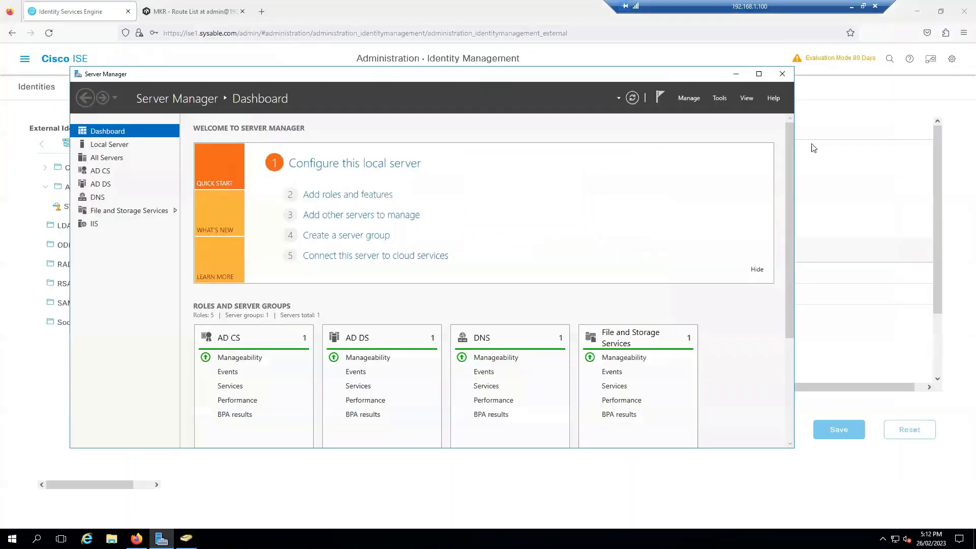
Set the AUTH policy set's MAB-AUTH rule to use the SYSABLE identity source and save
{"action": "left_click", "coordinate": [736, 75]}
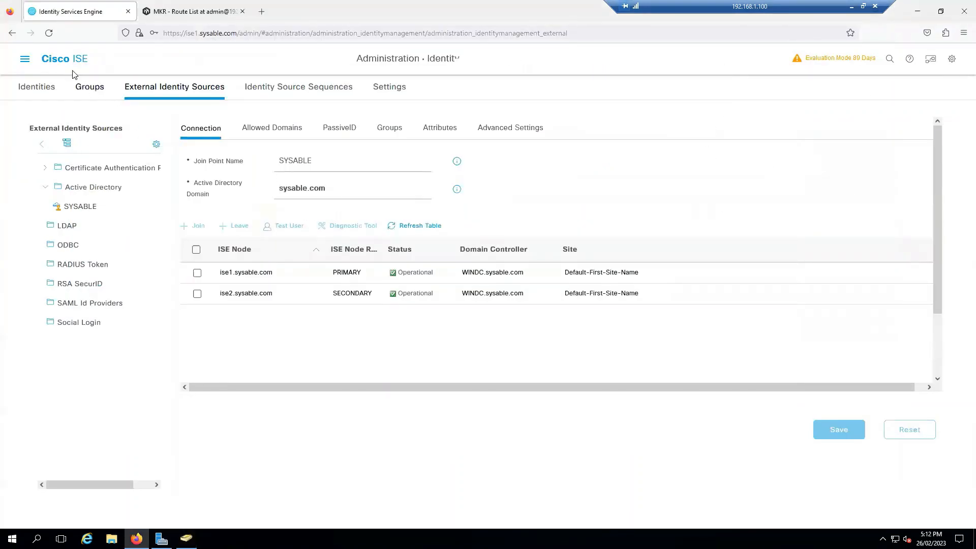
{"action": "left_click", "coordinate": [25, 59]}
{"action": "left_click", "coordinate": [402, 100]}
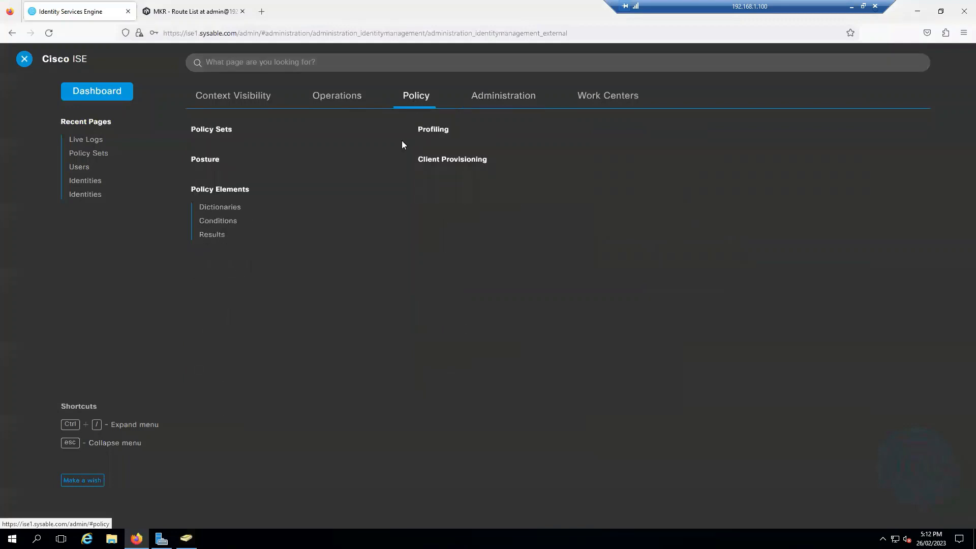
{"action": "left_click", "coordinate": [217, 135]}
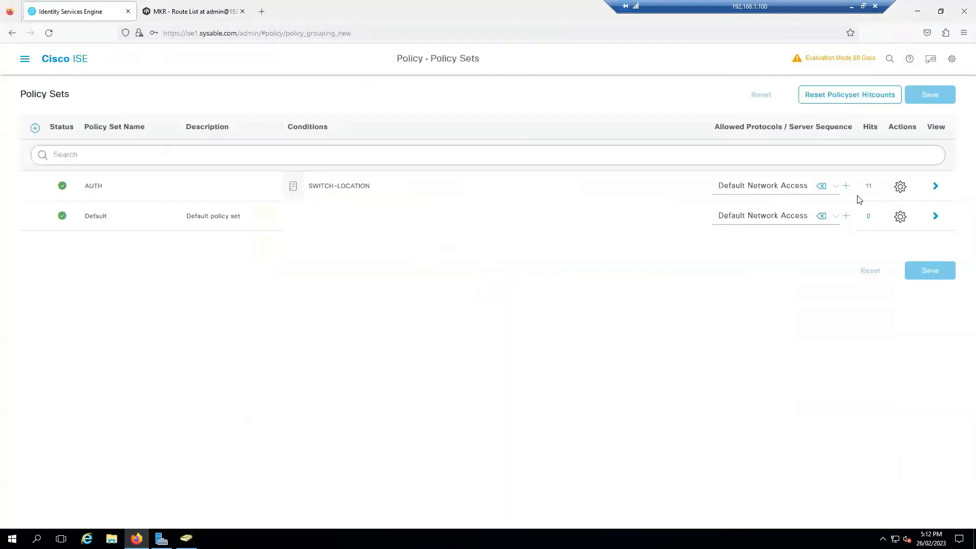
{"action": "left_click", "coordinate": [935, 187]}
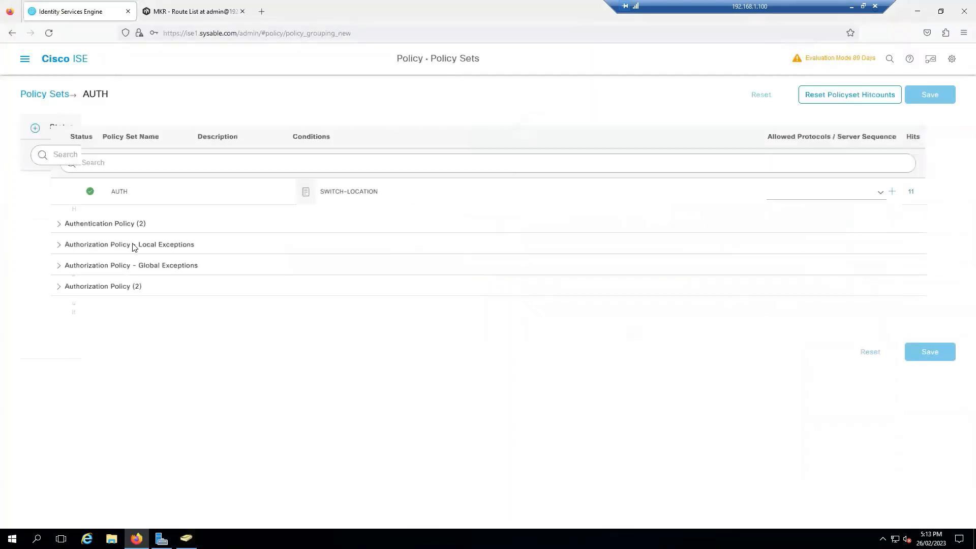
{"action": "left_click", "coordinate": [108, 227]}
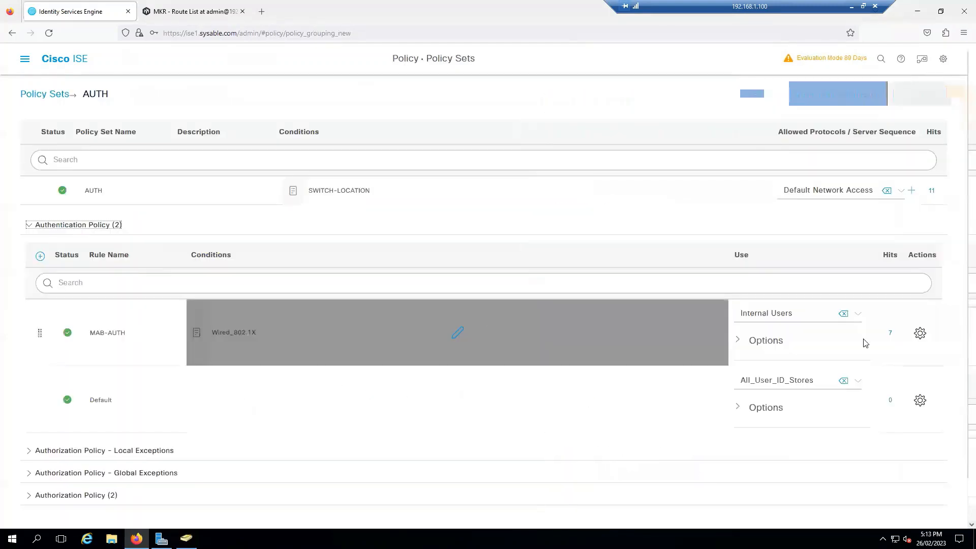
{"action": "left_click", "coordinate": [814, 319]}
{"action": "scroll", "coordinate": [813, 386], "scroll_direction": "down", "scroll_amount": 3}
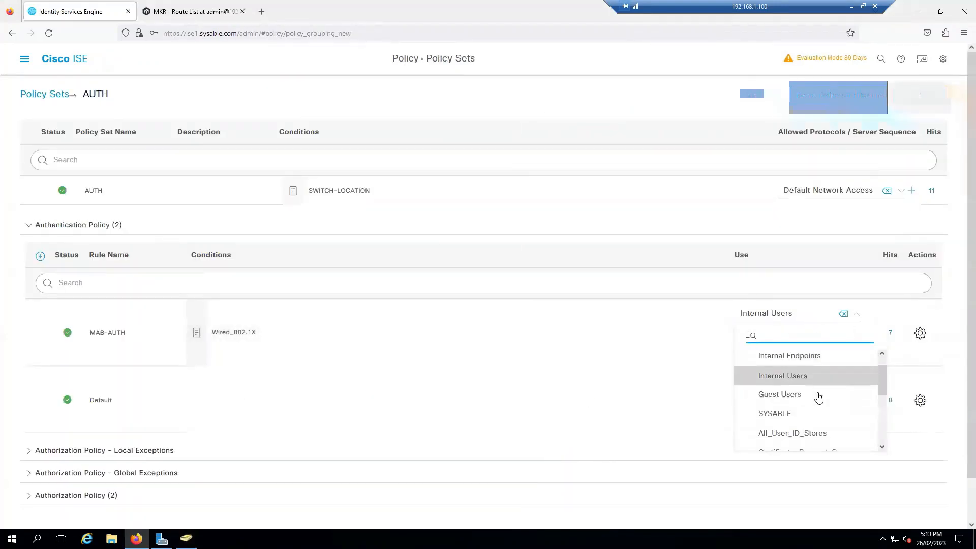
{"action": "scroll", "coordinate": [797, 381], "scroll_direction": "up", "scroll_amount": 1}
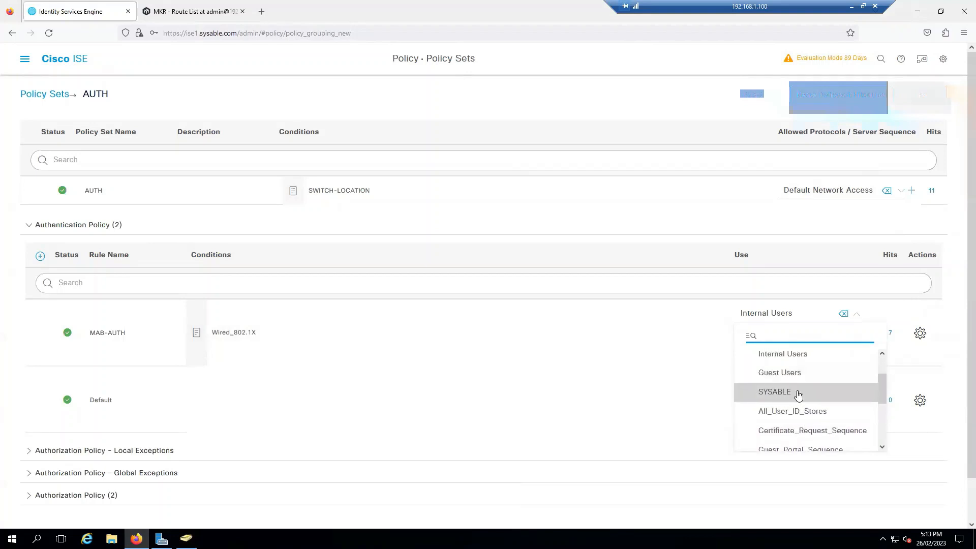
{"action": "left_click", "coordinate": [796, 392]}
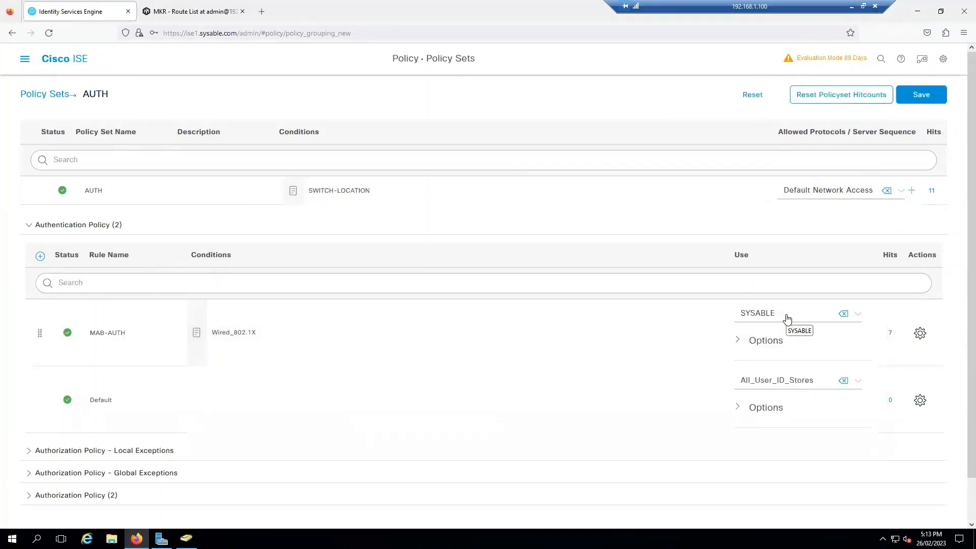
{"action": "left_click", "coordinate": [920, 102]}
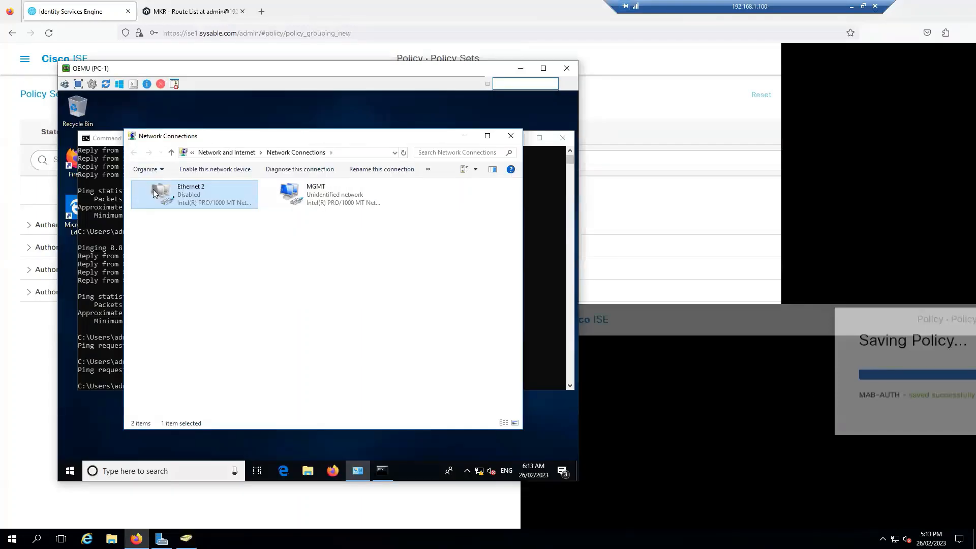
Re-enable PC-1's Ethernet 2 connection
{"action": "right_click", "coordinate": [197, 199]}
{"action": "left_click", "coordinate": [211, 208]}
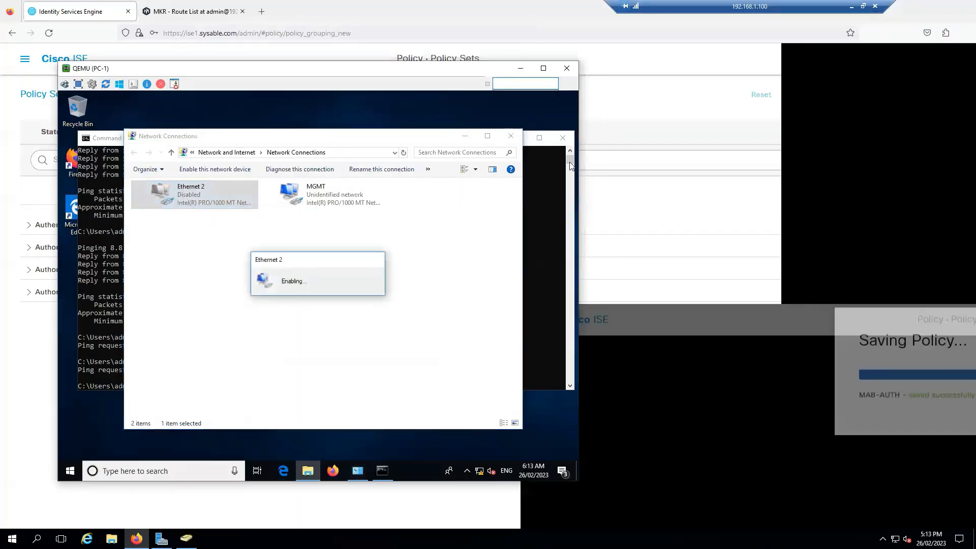
{"action": "key", "text": "alt+Tab"}
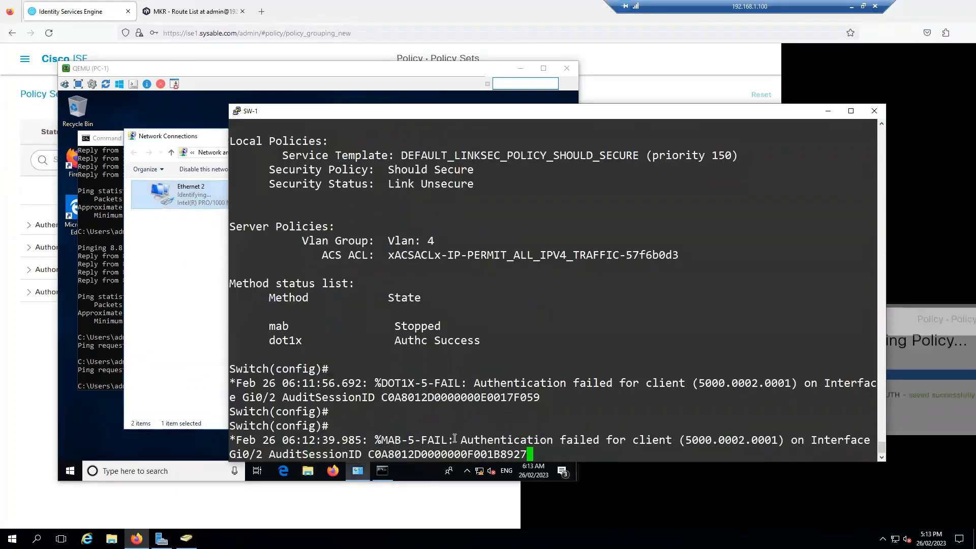
Run 'do show authentication sessions interface g0/2 details' on SW-1
{"action": "key", "text": "Return"}
{"action": "key", "text": "Return"}
{"action": "key", "text": "Return"}
{"action": "type", "text": "do sh auth"}
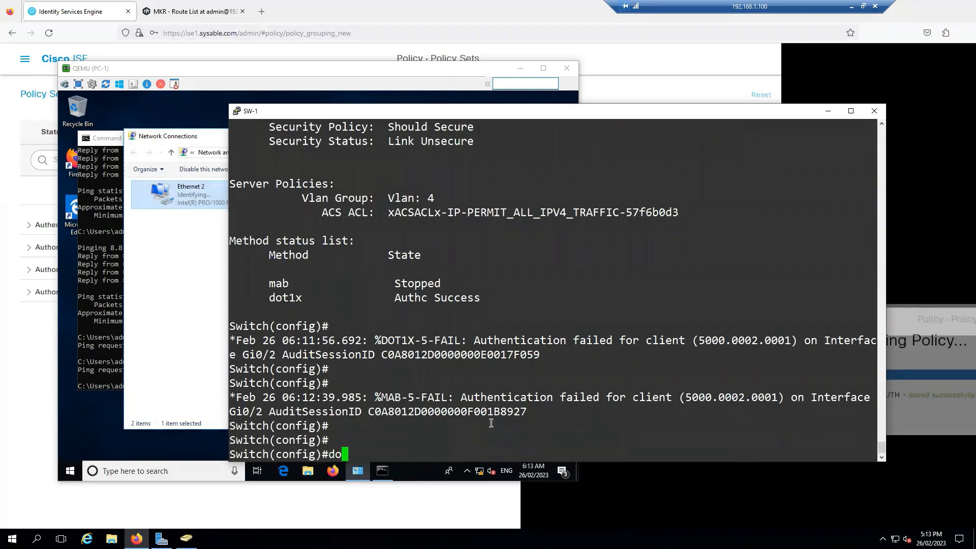
{"action": "key", "text": "Tab"}
{"action": "type", "text": "se"}
{"action": "key", "text": "Tab"}
{"action": "type", "text": "int g0"}
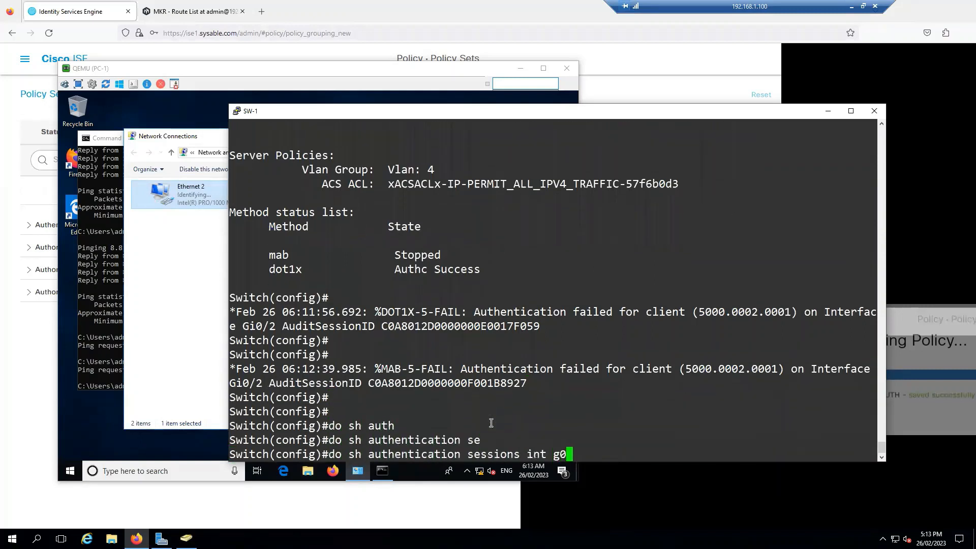
{"action": "type", "text": "/2 de"}
{"action": "key", "text": "Tab"}
{"action": "key", "text": "Return"}
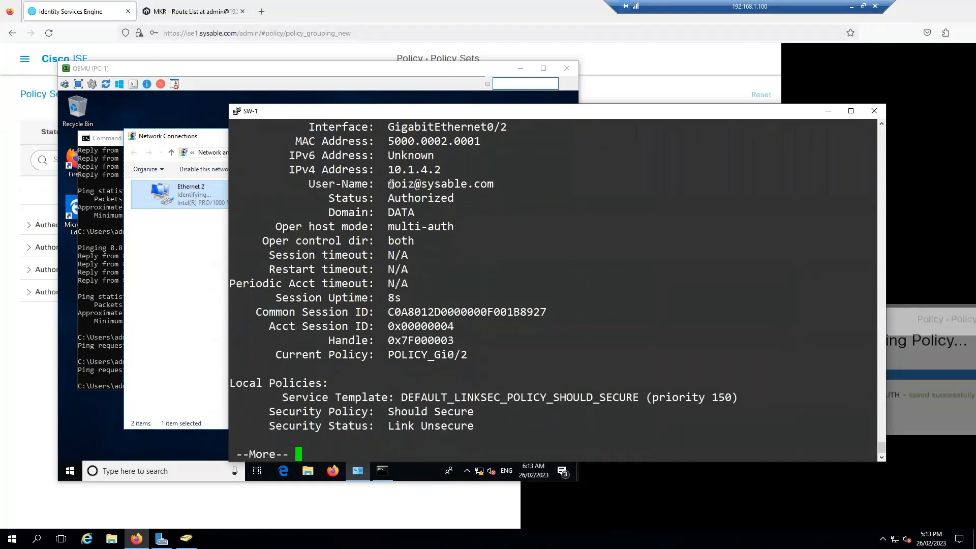
Review the session output showing the domain user Authorized via dot1x
{"action": "left_click_drag", "start_coordinate": [391, 184], "coordinate": [492, 185]}
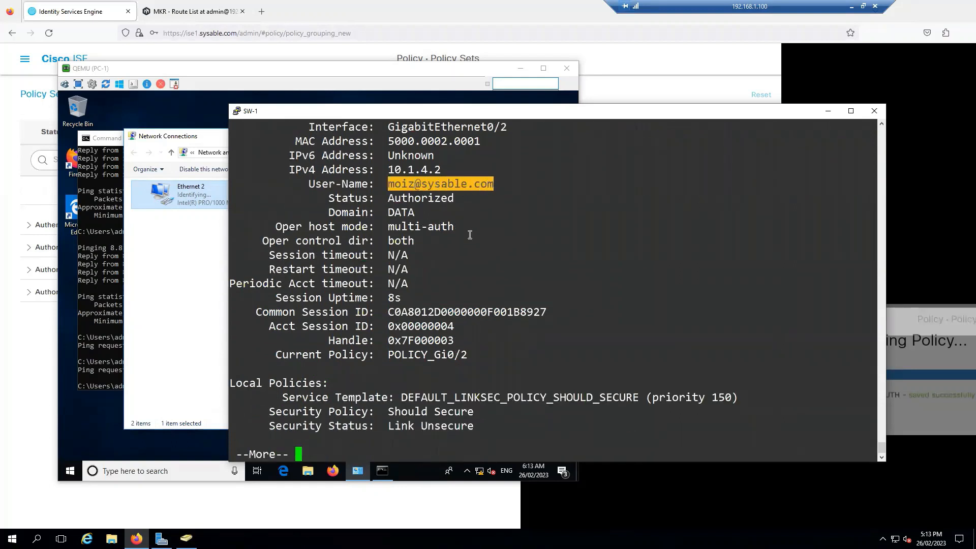
{"action": "key", "text": "space"}
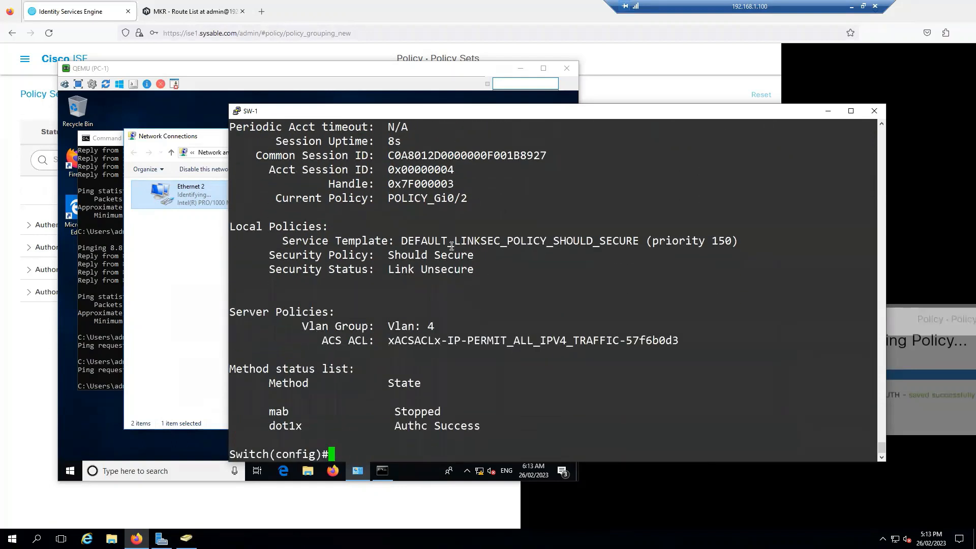
{"action": "scroll", "coordinate": [455, 249], "scroll_direction": "up", "scroll_amount": 4}
{"action": "scroll", "coordinate": [458, 252], "scroll_direction": "up", "scroll_amount": 4}
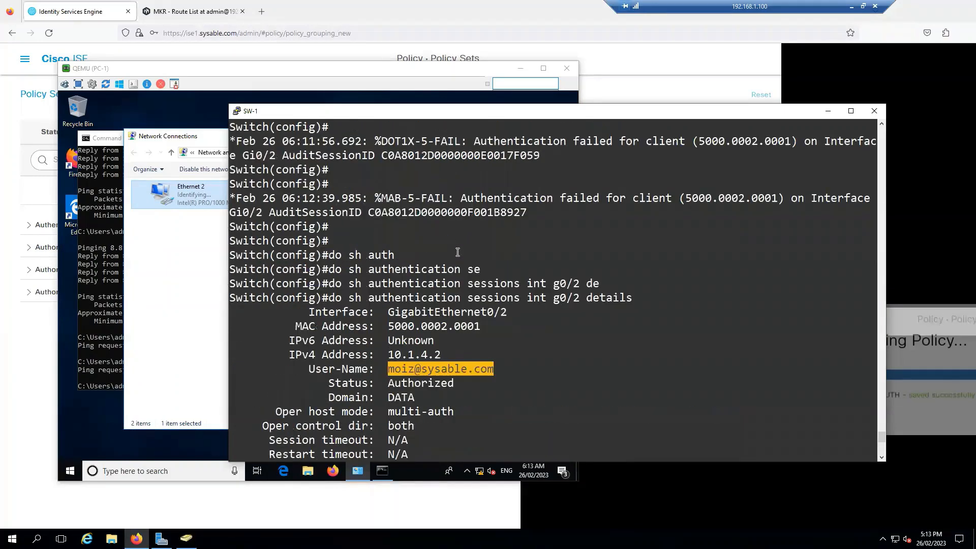
{"action": "left_click", "coordinate": [442, 368]}
{"action": "scroll", "coordinate": [451, 367], "scroll_direction": "down", "scroll_amount": 4}
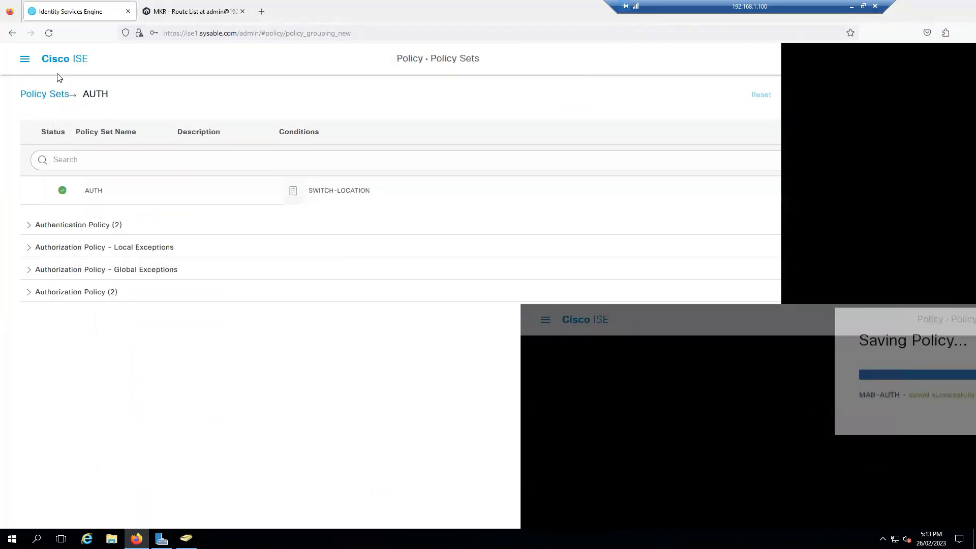
In RADIUS Live Logs, view the latest authentication's detail report showing 5200 Authentication succeeded
{"action": "left_click", "coordinate": [25, 58]}
{"action": "left_click", "coordinate": [332, 93]}
{"action": "left_click", "coordinate": [245, 148]}
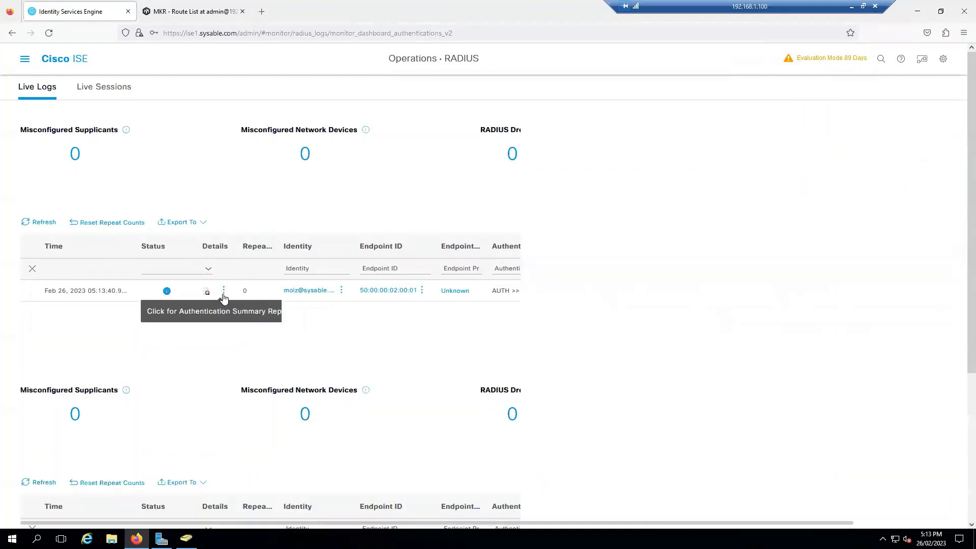
{"action": "left_click", "coordinate": [208, 295]}
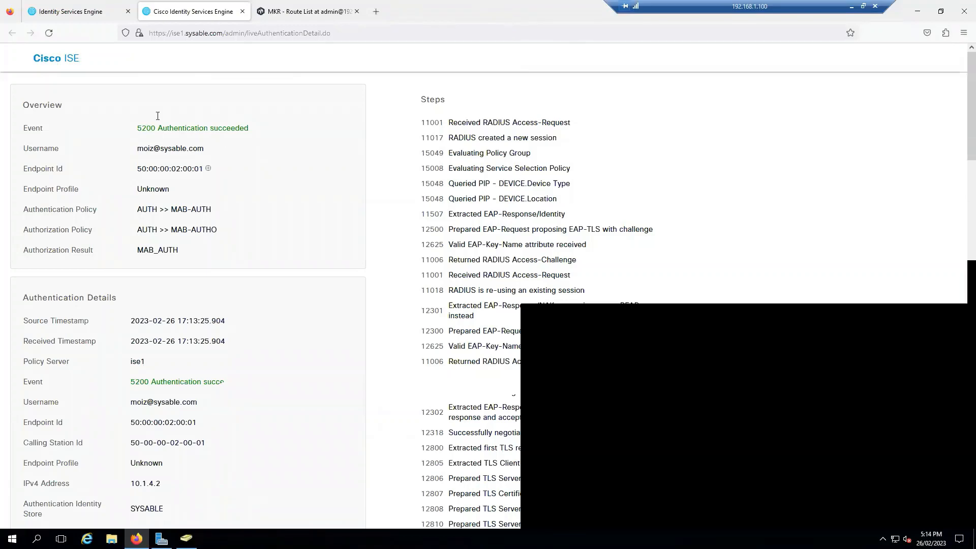
{"action": "left_click", "coordinate": [242, 11]}
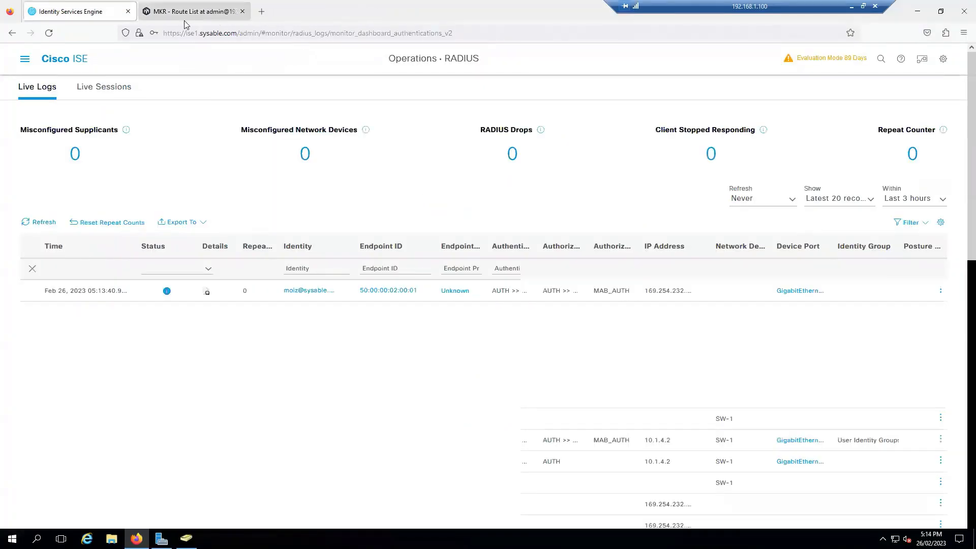
Log out of the router web interface and Cisco ISE, then close and relaunch Firefox
{"action": "left_click", "coordinate": [203, 12]}
{"action": "left_click", "coordinate": [956, 53]}
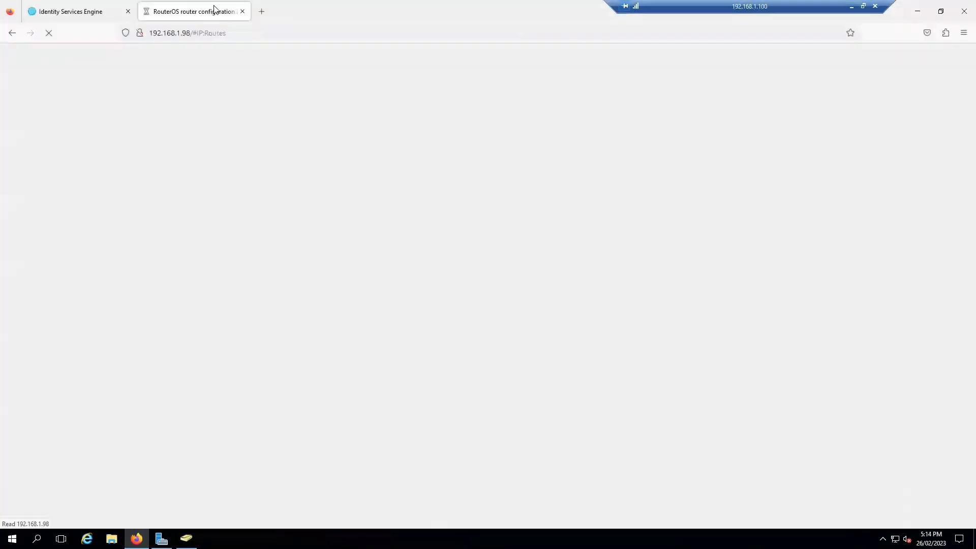
{"action": "left_click", "coordinate": [82, 7]}
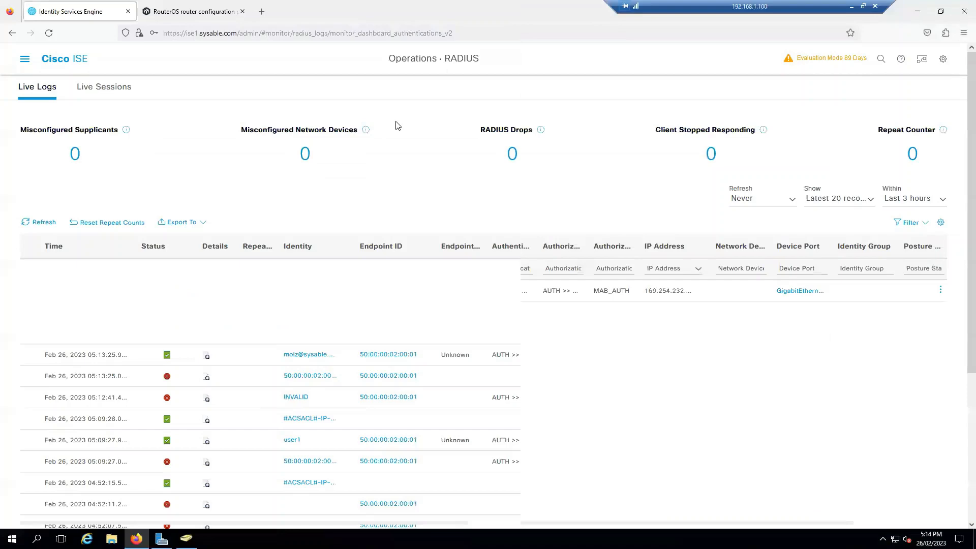
{"action": "left_click", "coordinate": [943, 58]}
{"action": "left_click", "coordinate": [872, 157]}
{"action": "left_click", "coordinate": [959, 11]}
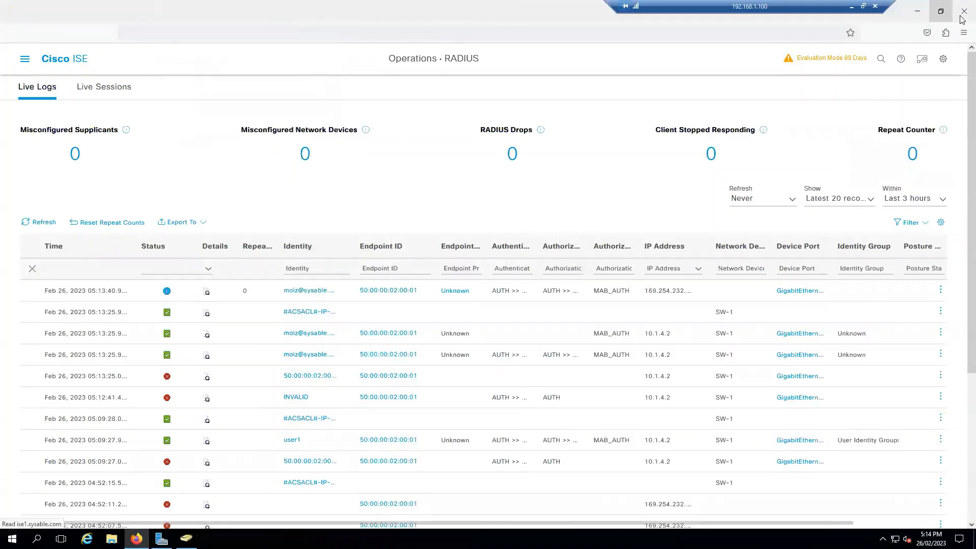
{"action": "left_click", "coordinate": [137, 538]}
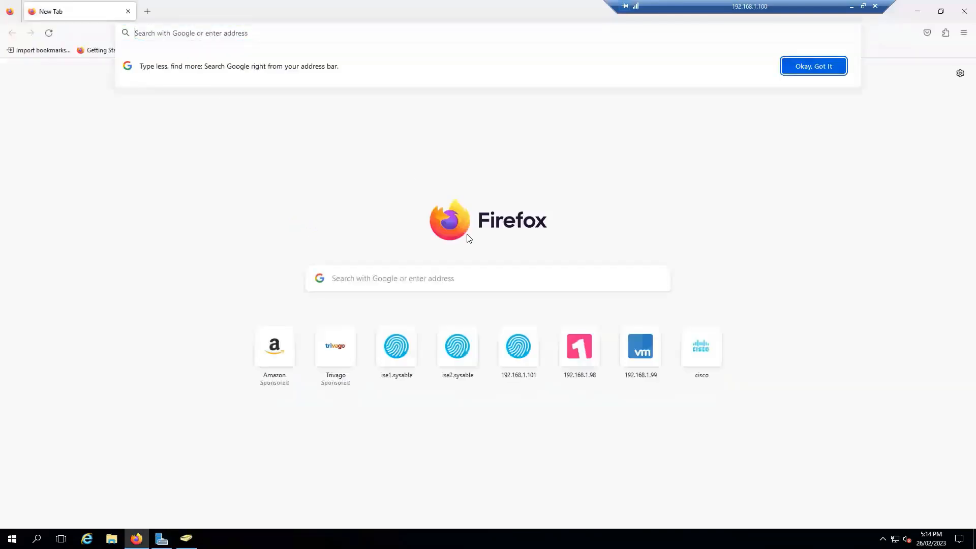
Sign in to ise1.sysable as admin, retrying after the failed first attempt
{"action": "left_click", "coordinate": [391, 355]}
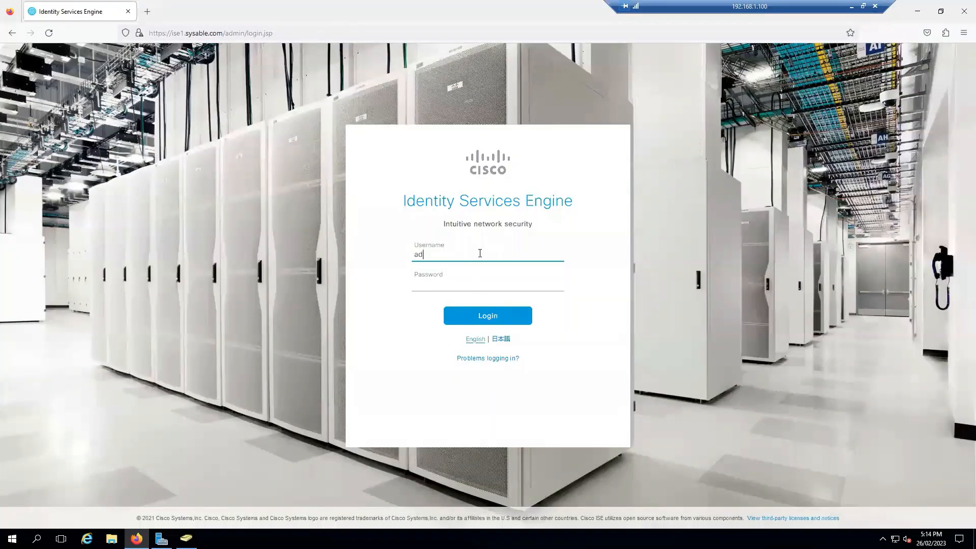
{"action": "type", "text": "min"}
{"action": "key", "text": "Tab"}
{"action": "type", "text": "•"}
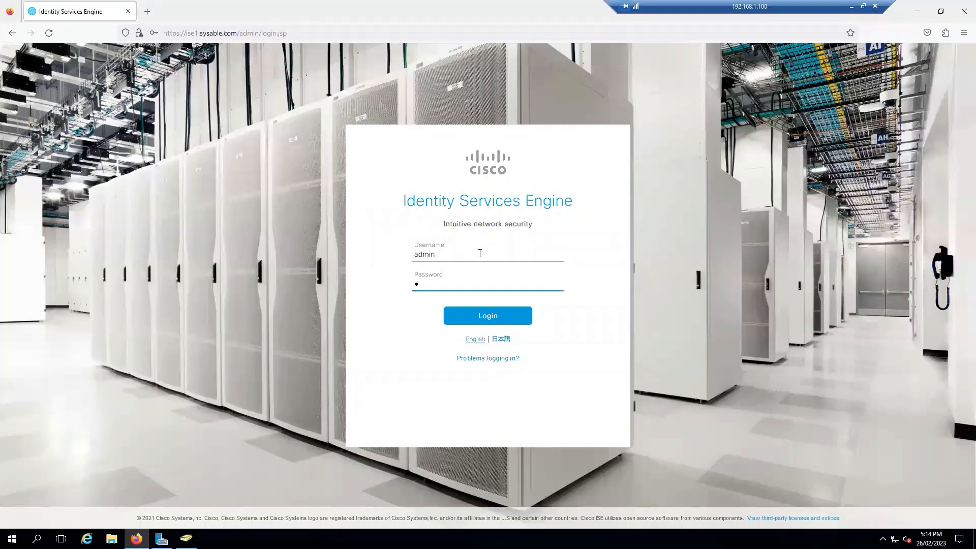
{"action": "type", "text": "•••••••"}
{"action": "key", "text": "Return"}
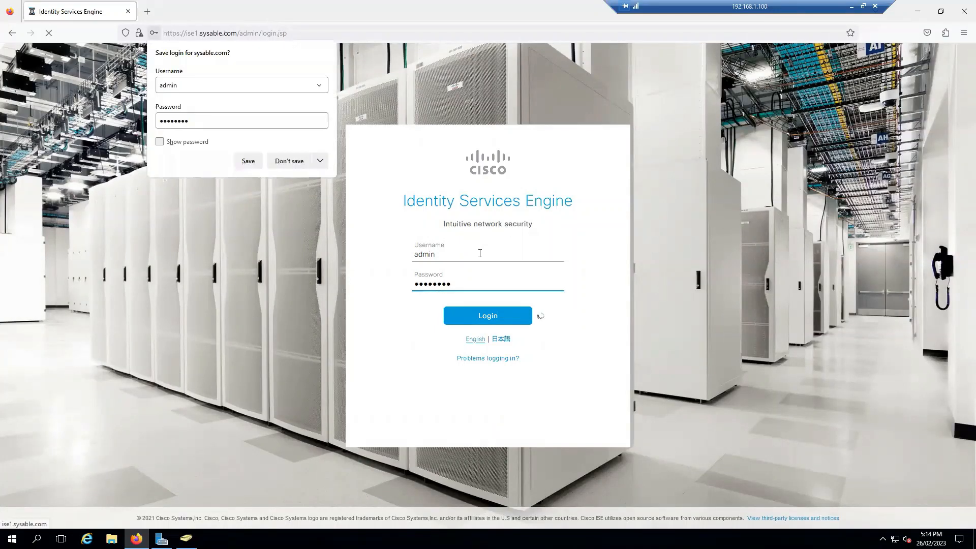
{"action": "left_click", "coordinate": [298, 162]}
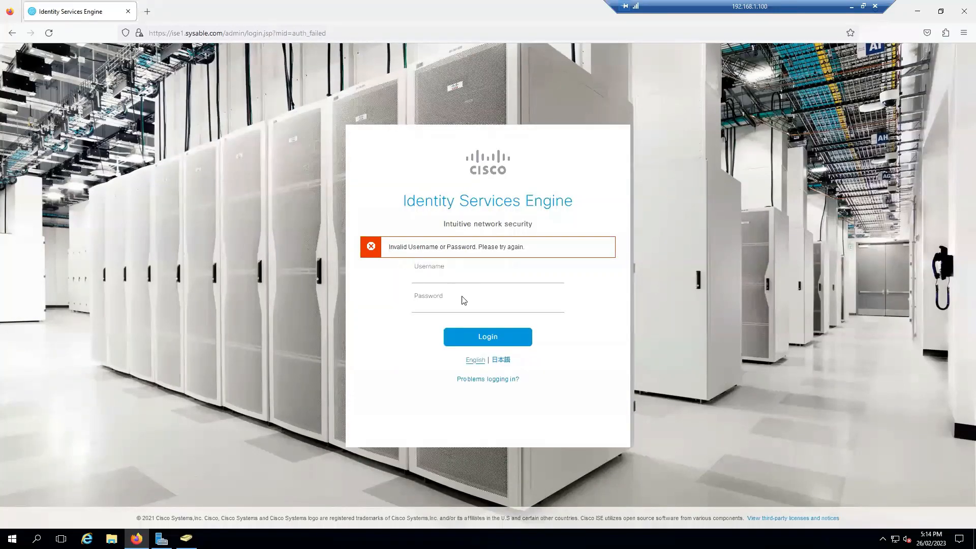
{"action": "left_click", "coordinate": [463, 275]}
{"action": "type", "text": "adm"}
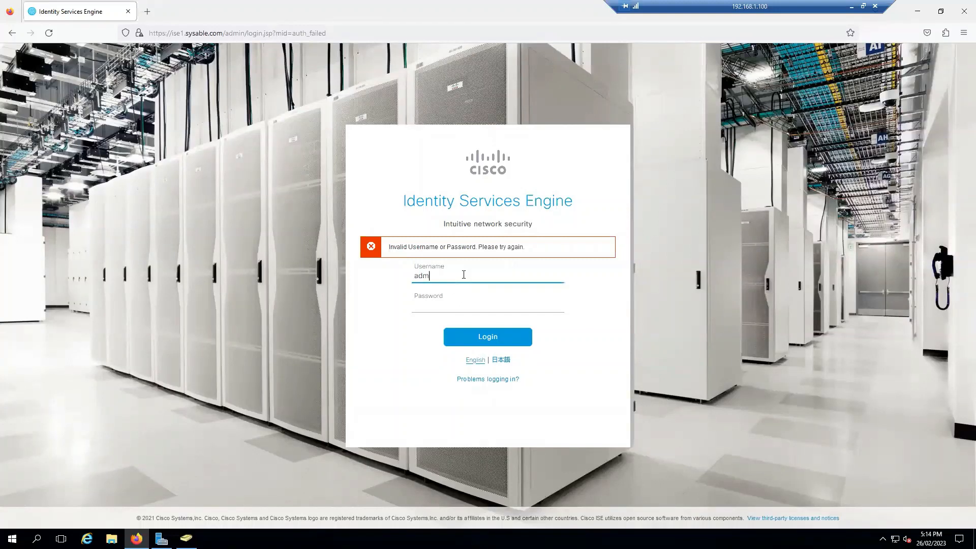
{"action": "type", "text": "in"}
{"action": "key", "text": "Tab"}
{"action": "type", "text": "••••••••"}
{"action": "key", "text": "Return"}
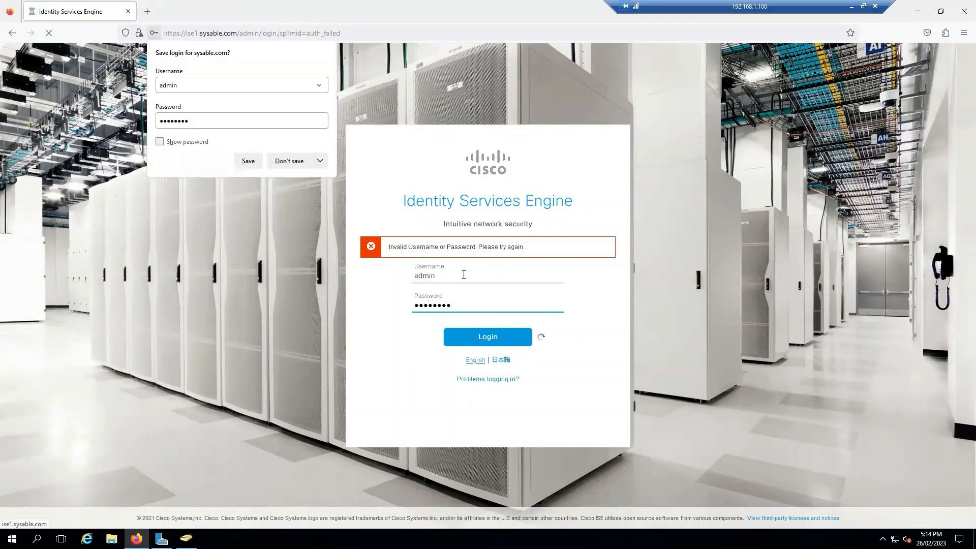
{"action": "left_click", "coordinate": [289, 160]}
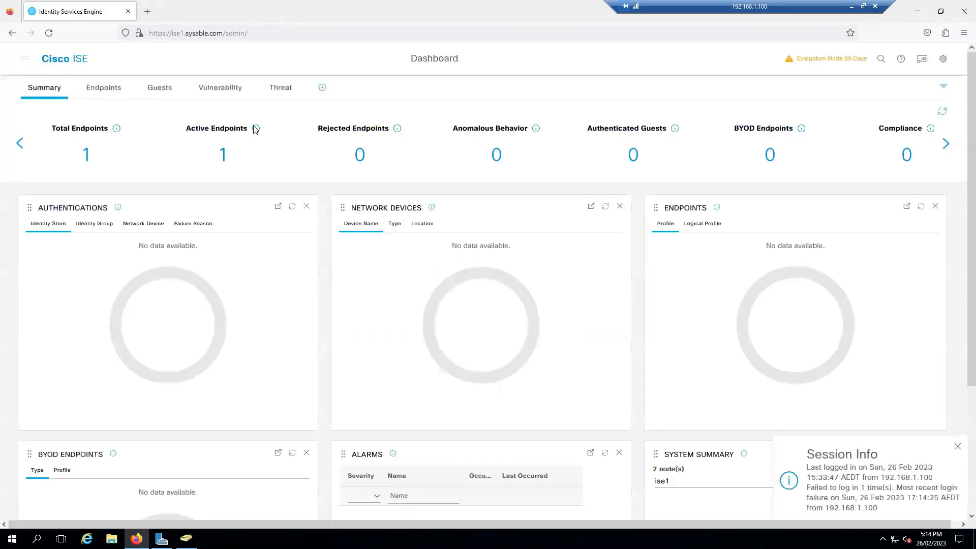
Go to the Operations RADIUS Live Logs page
{"action": "key", "text": "ctrl+slash"}
{"action": "left_click", "coordinate": [347, 103]}
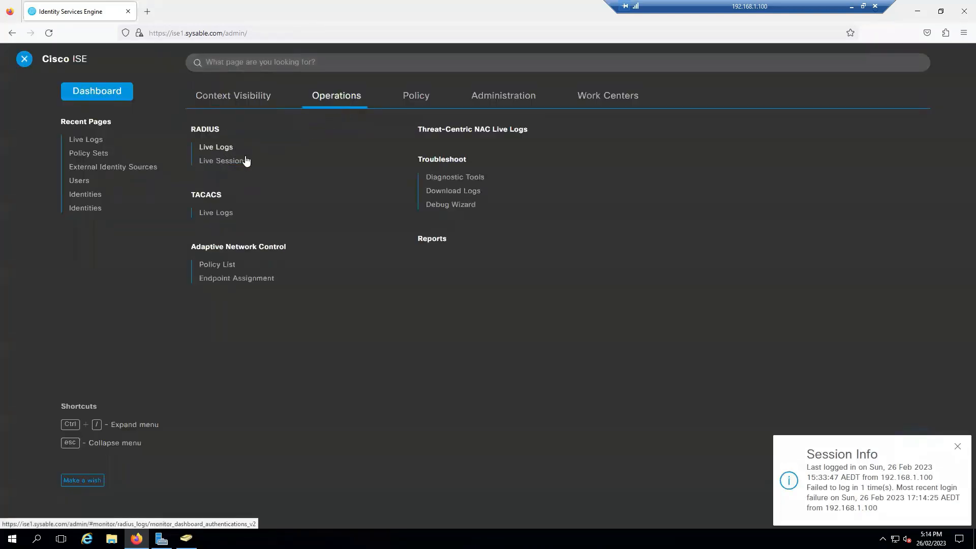
{"action": "left_click", "coordinate": [239, 148]}
{"action": "left_click", "coordinate": [955, 450]}
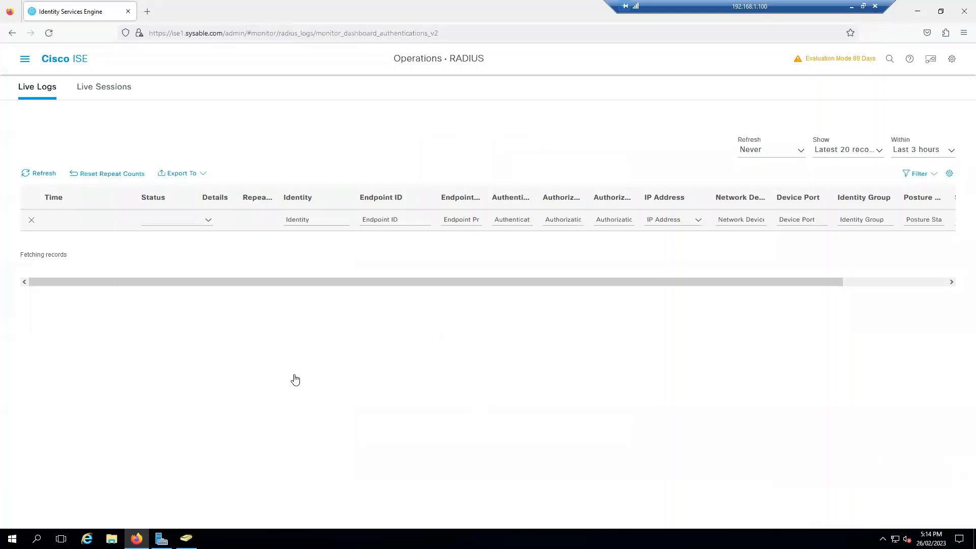
{"action": "left_click", "coordinate": [208, 325]}
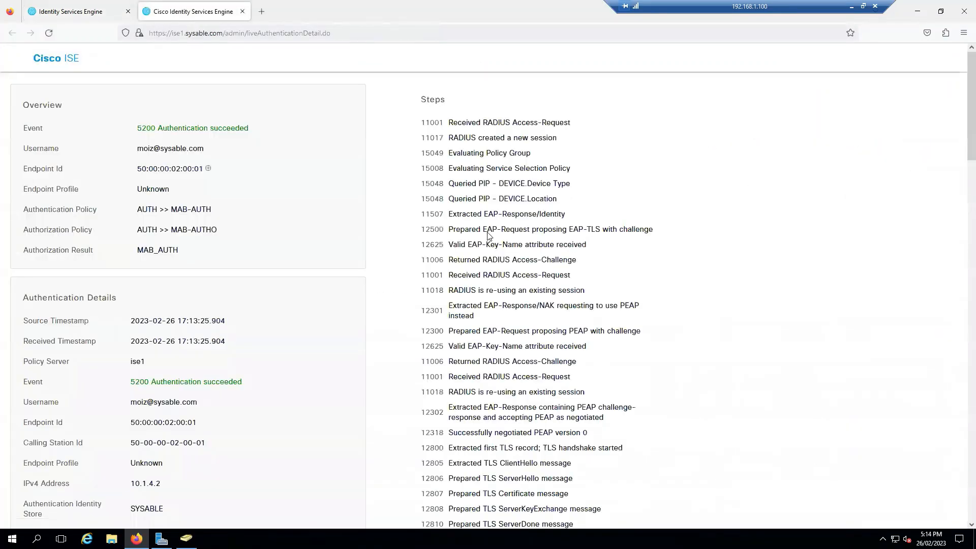
{"action": "scroll", "coordinate": [511, 268], "scroll_direction": "down", "scroll_amount": 1}
{"action": "scroll", "coordinate": [537, 291], "scroll_direction": "down", "scroll_amount": 1}
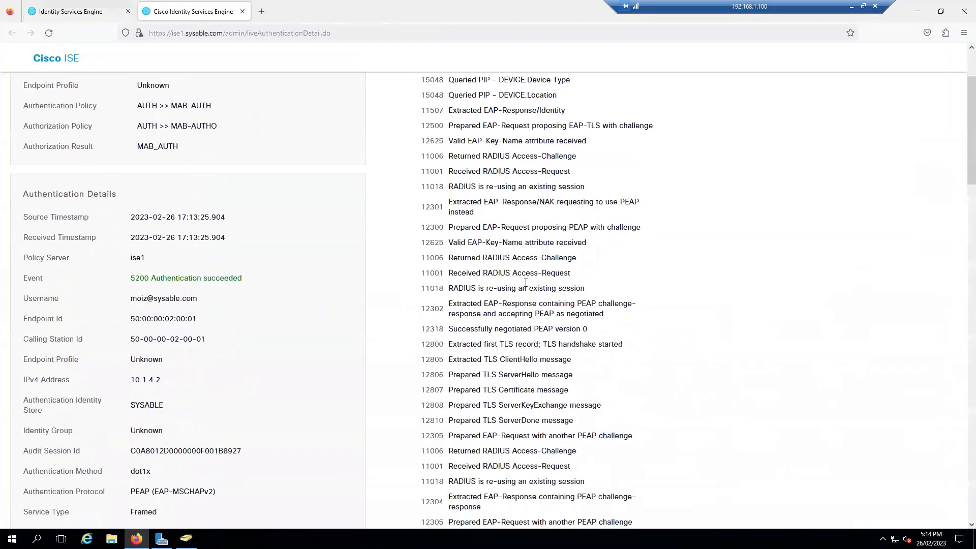
{"action": "left_click_drag", "start_coordinate": [510, 230], "coordinate": [615, 229]}
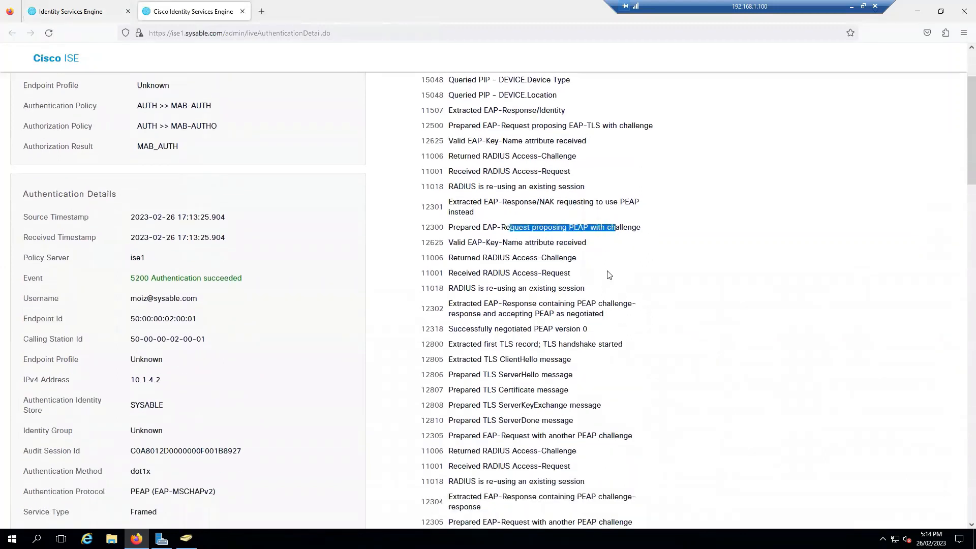
{"action": "left_click", "coordinate": [609, 273]}
{"action": "scroll", "coordinate": [575, 290], "scroll_direction": "down", "scroll_amount": 1}
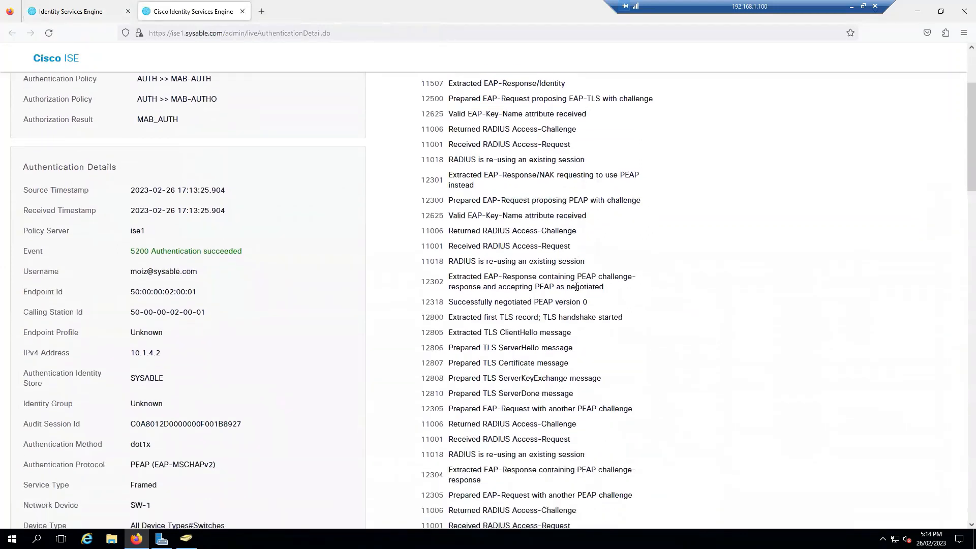
{"action": "scroll", "coordinate": [569, 298], "scroll_direction": "up", "scroll_amount": 1}
{"action": "scroll", "coordinate": [569, 300], "scroll_direction": "up", "scroll_amount": 2}
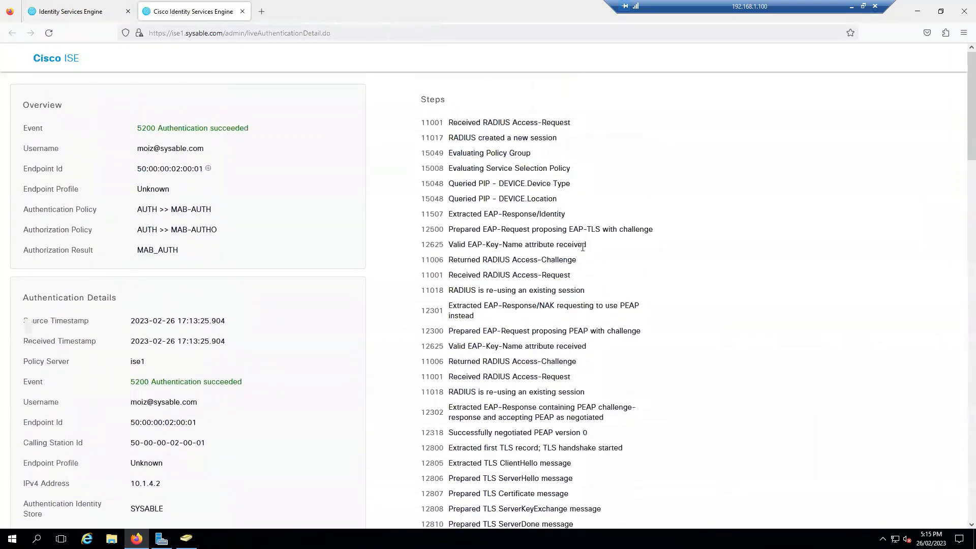
{"action": "scroll", "coordinate": [589, 244], "scroll_direction": "down", "scroll_amount": 2}
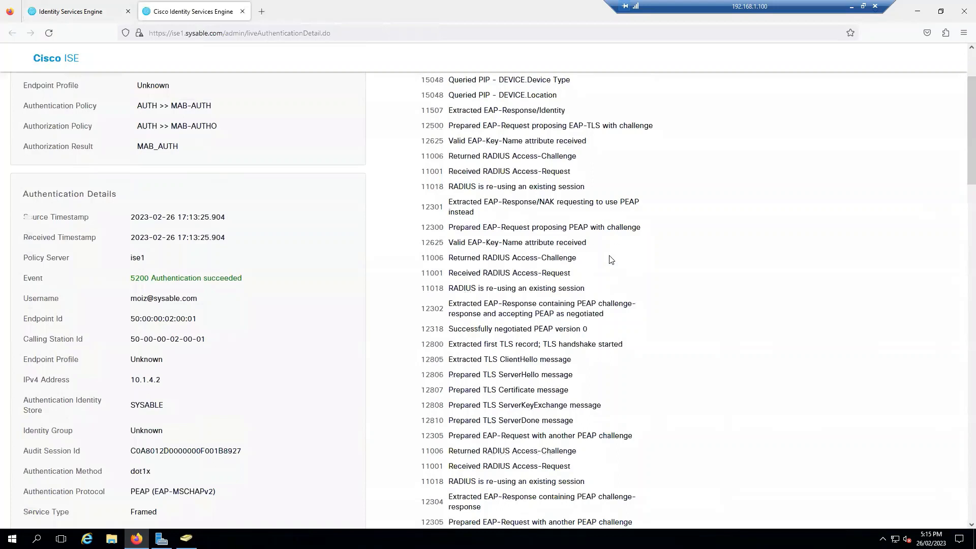
{"action": "scroll", "coordinate": [611, 260], "scroll_direction": "down", "scroll_amount": 2}
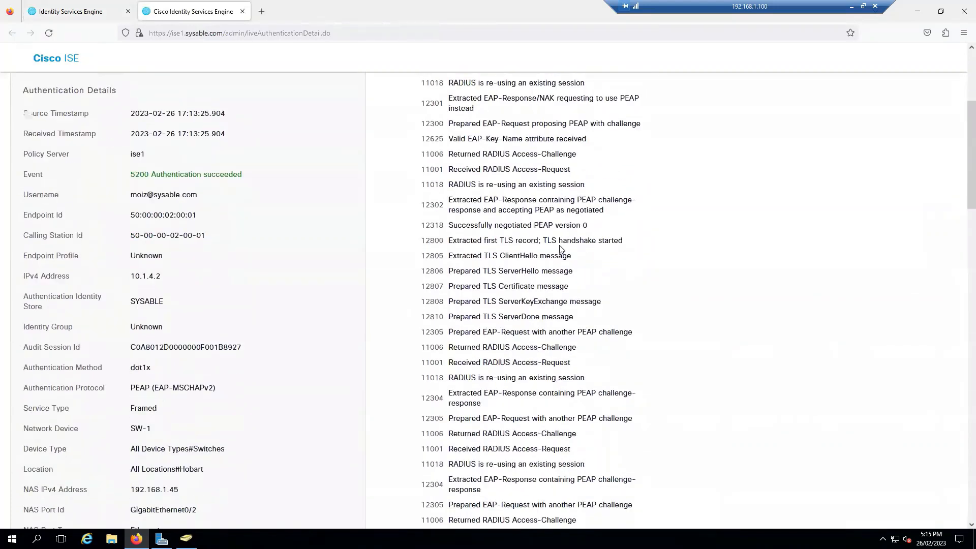
{"action": "left_click_drag", "start_coordinate": [542, 240], "coordinate": [607, 240]}
{"action": "left_click", "coordinate": [610, 267]}
{"action": "scroll", "coordinate": [610, 267], "scroll_direction": "down", "scroll_amount": 2}
{"action": "scroll", "coordinate": [607, 268], "scroll_direction": "down", "scroll_amount": 3}
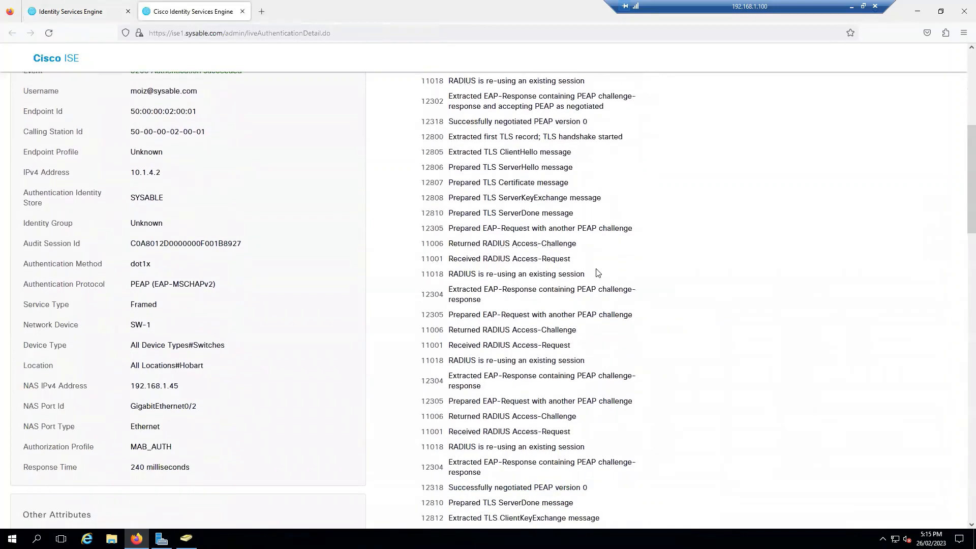
{"action": "scroll", "coordinate": [597, 270], "scroll_direction": "down", "scroll_amount": 3}
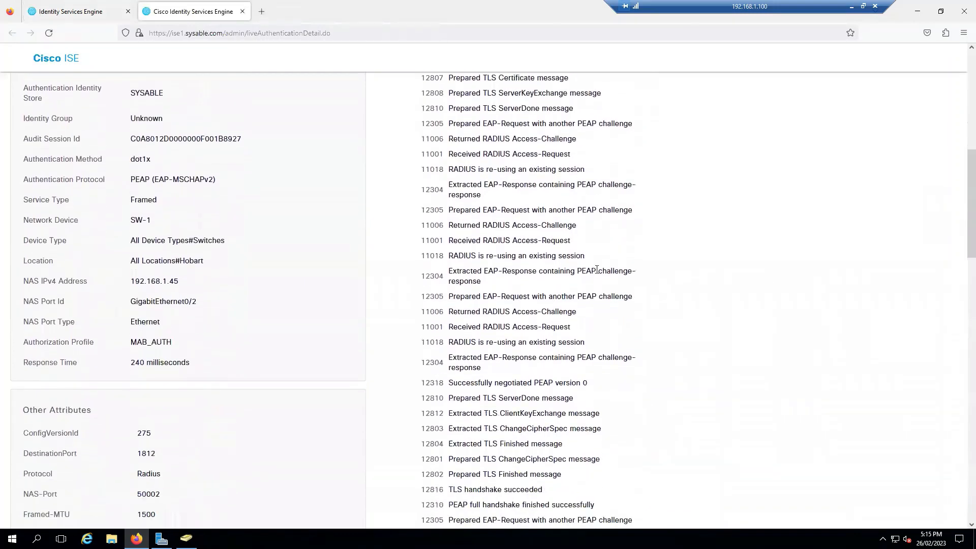
{"action": "scroll", "coordinate": [610, 273], "scroll_direction": "down", "scroll_amount": 1}
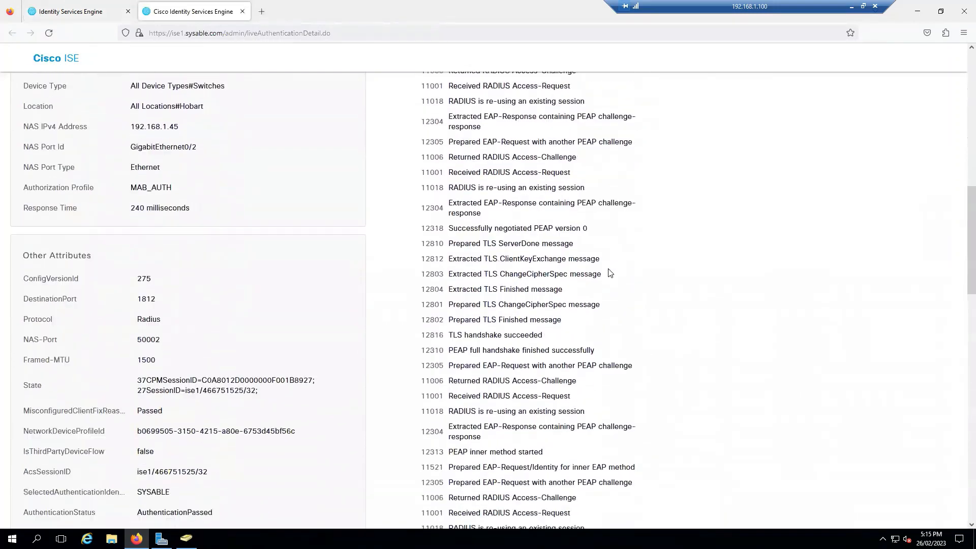
{"action": "scroll", "coordinate": [610, 273], "scroll_direction": "down", "scroll_amount": 1}
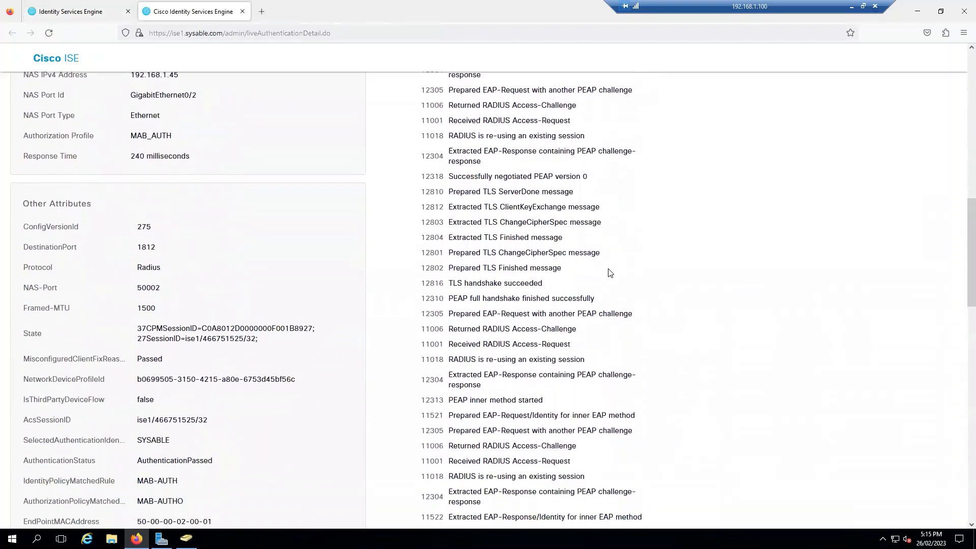
{"action": "scroll", "coordinate": [565, 307], "scroll_direction": "down", "scroll_amount": 1}
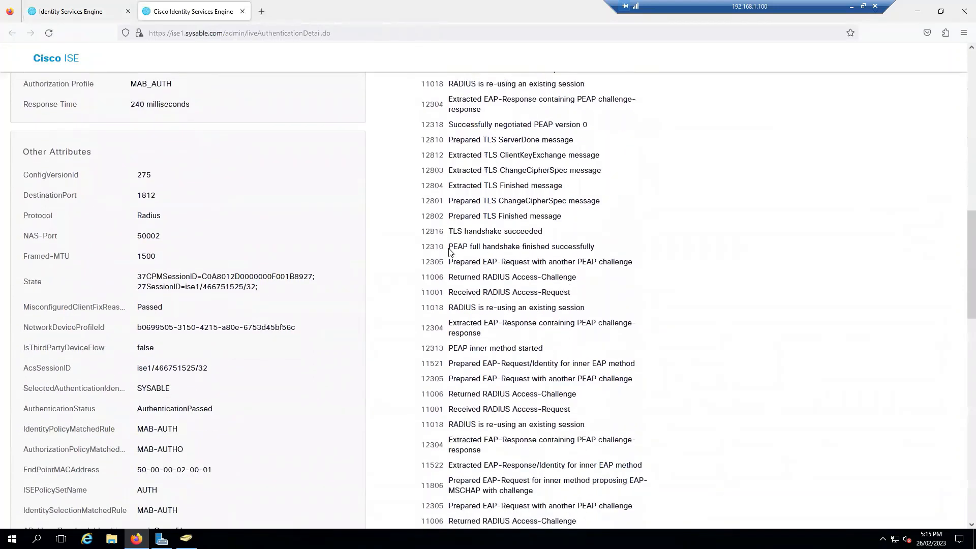
{"action": "left_click_drag", "start_coordinate": [449, 249], "coordinate": [601, 250]}
{"action": "left_click", "coordinate": [658, 255]}
{"action": "scroll", "coordinate": [634, 269], "scroll_direction": "down", "scroll_amount": 1}
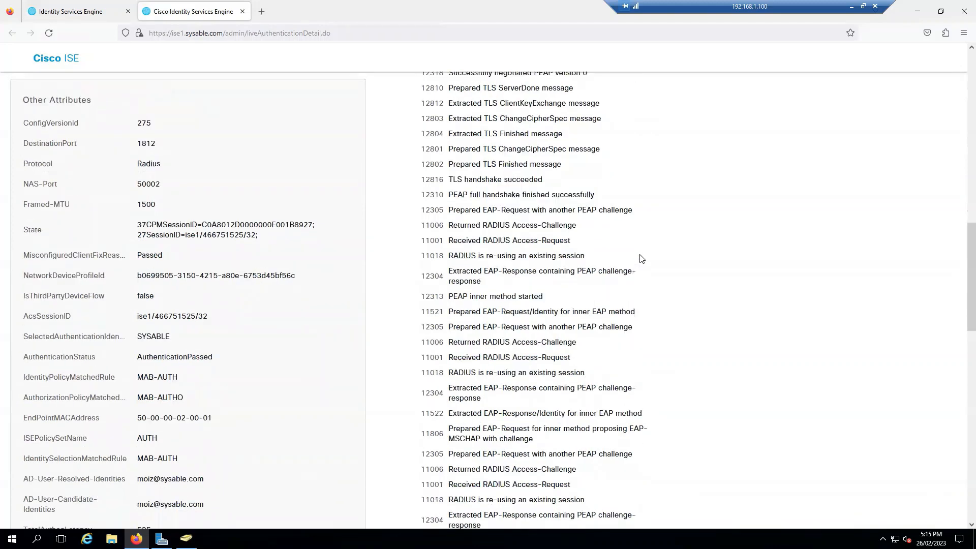
{"action": "scroll", "coordinate": [639, 258], "scroll_direction": "down", "scroll_amount": 2}
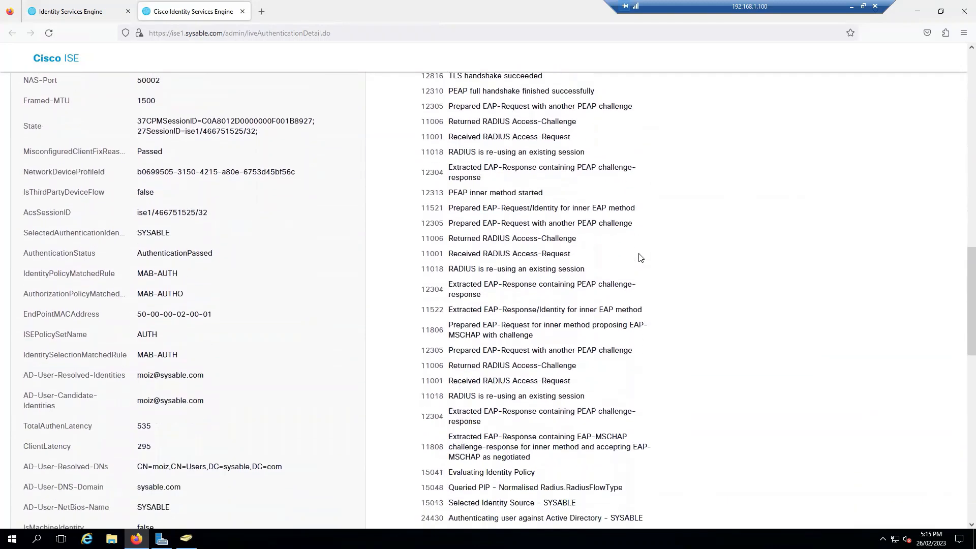
{"action": "scroll", "coordinate": [639, 257], "scroll_direction": "down", "scroll_amount": 3}
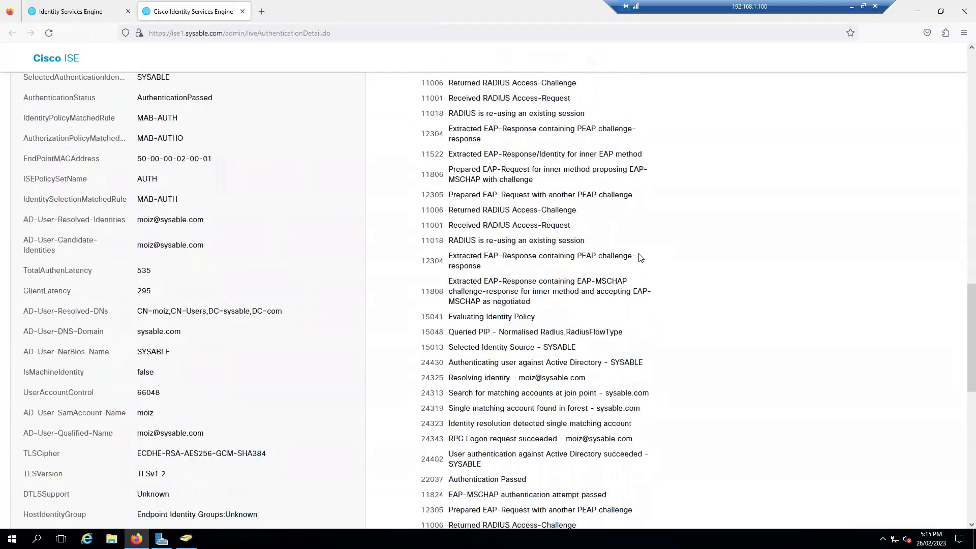
{"action": "scroll", "coordinate": [640, 258], "scroll_direction": "down", "scroll_amount": 1}
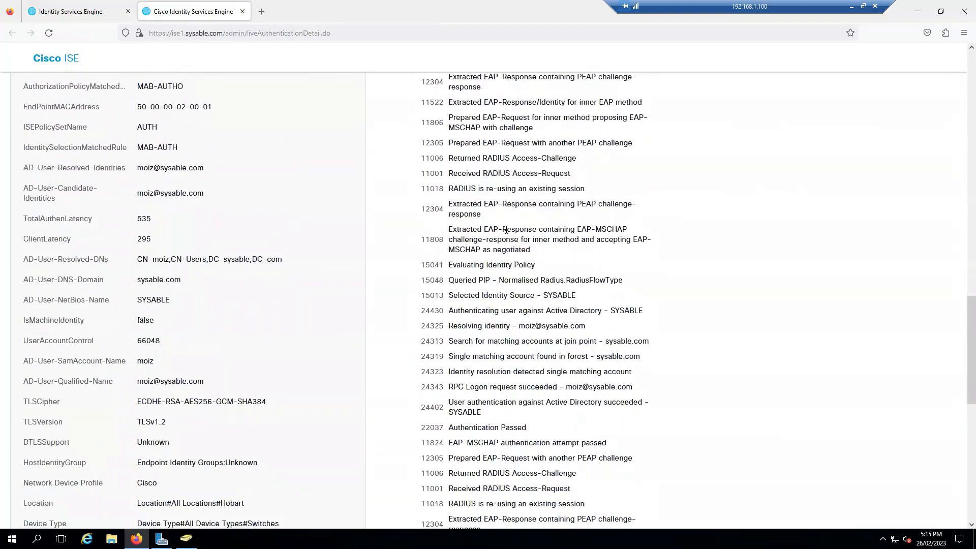
Review the EAP-MSCHAP step, the SYSABLE identity source selection, and the resolved user identity
{"action": "left_click_drag", "start_coordinate": [483, 228], "coordinate": [627, 230]}
{"action": "left_click", "coordinate": [625, 251]}
{"action": "scroll", "coordinate": [625, 251], "scroll_direction": "down", "scroll_amount": 1}
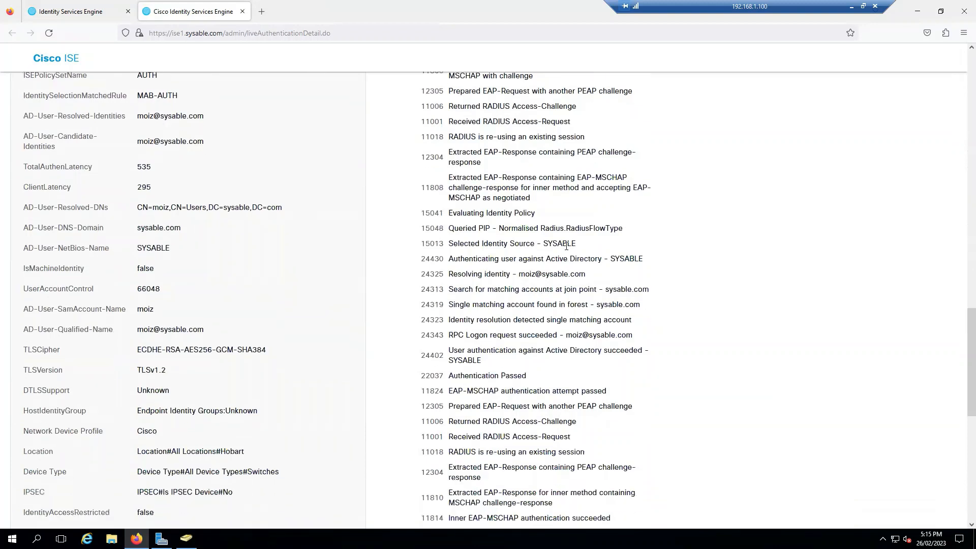
{"action": "left_click_drag", "start_coordinate": [499, 228], "coordinate": [602, 232]}
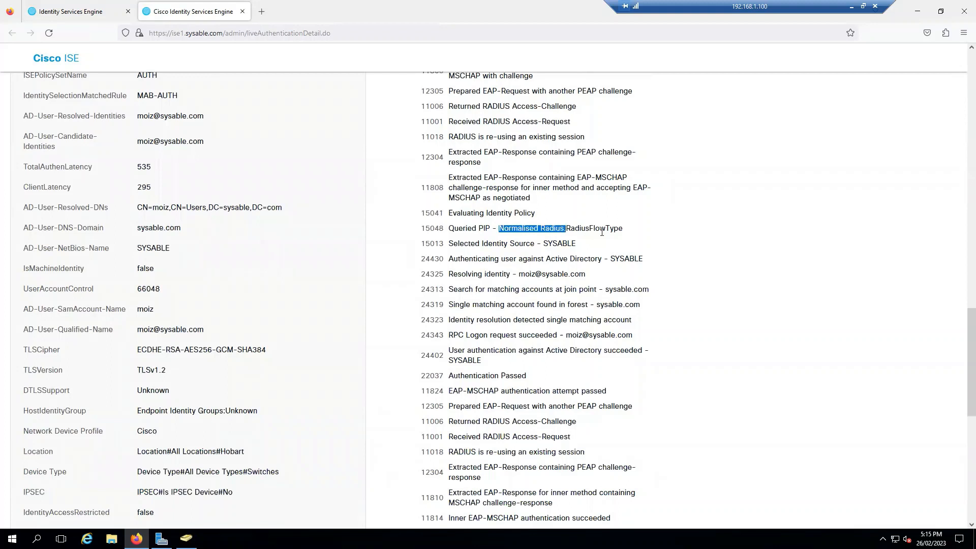
{"action": "left_click_drag", "start_coordinate": [449, 244], "coordinate": [576, 245]}
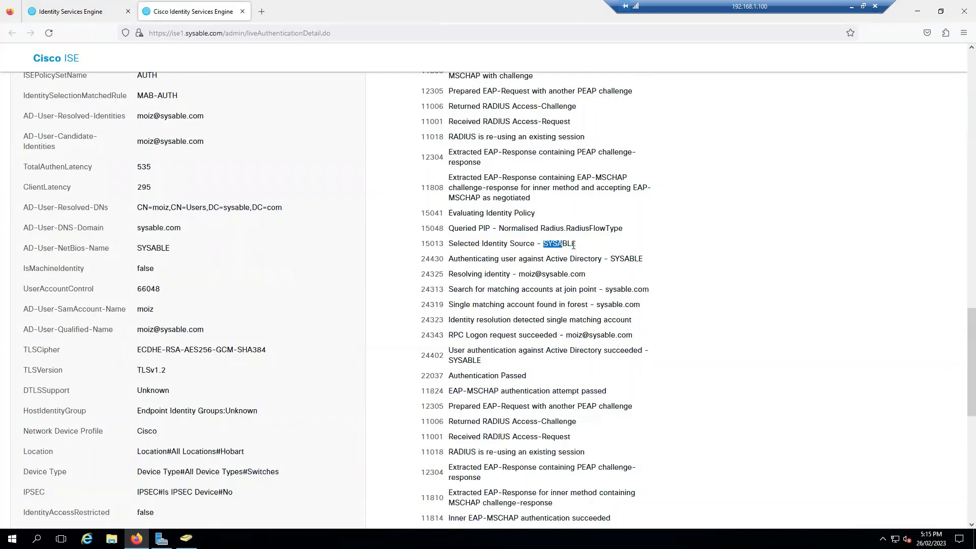
{"action": "left_click", "coordinate": [644, 279]}
{"action": "left_click_drag", "start_coordinate": [450, 275], "coordinate": [588, 279]}
{"action": "left_click", "coordinate": [599, 281]}
Review the account search, successful RPC logon, and Authentication Passed steps, then close the report
{"action": "left_click_drag", "start_coordinate": [489, 292], "coordinate": [634, 306]}
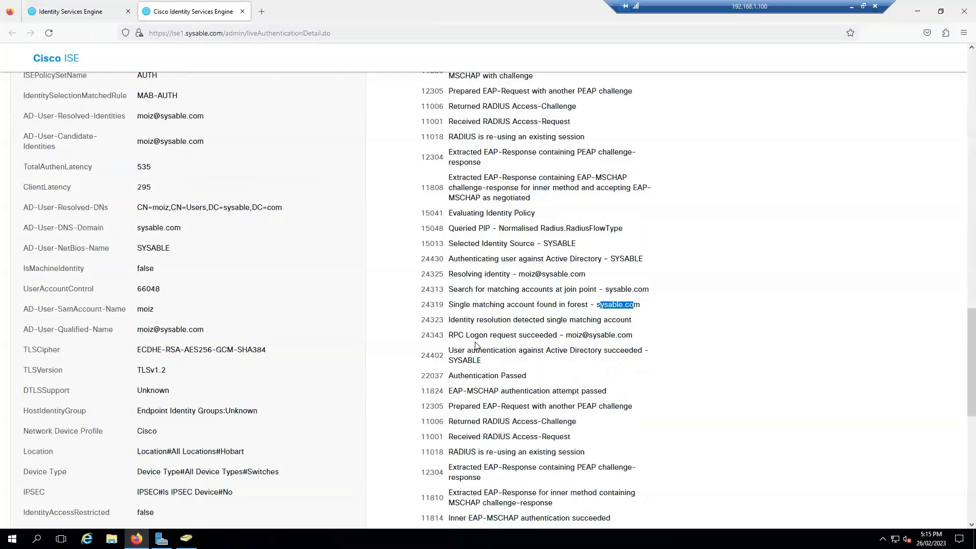
{"action": "left_click_drag", "start_coordinate": [563, 335], "coordinate": [622, 364]}
{"action": "left_click", "coordinate": [586, 353]}
{"action": "left_click_drag", "start_coordinate": [548, 351], "coordinate": [599, 352]}
{"action": "scroll", "coordinate": [589, 353], "scroll_direction": "down", "scroll_amount": 3}
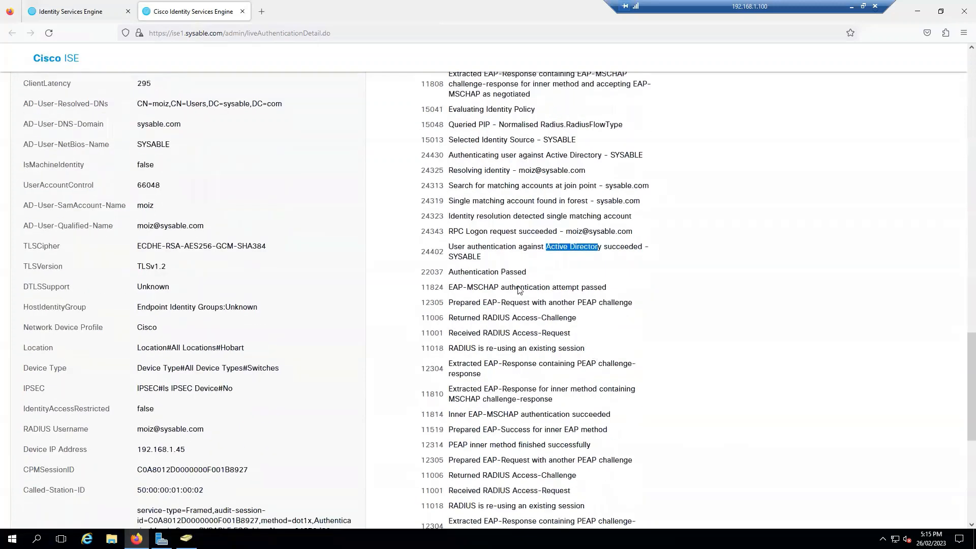
{"action": "left_click_drag", "start_coordinate": [529, 273], "coordinate": [451, 271]}
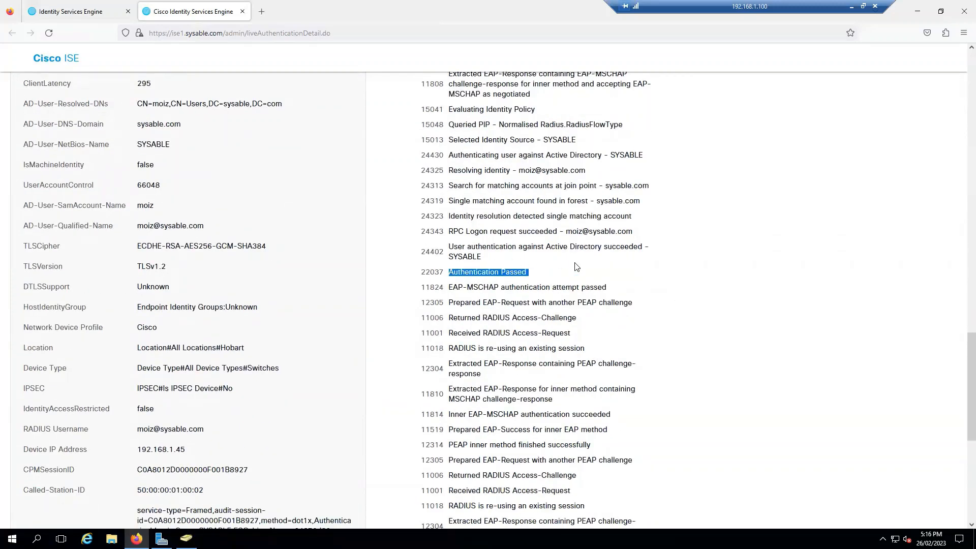
{"action": "scroll", "coordinate": [576, 266], "scroll_direction": "down", "scroll_amount": 6}
{"action": "scroll", "coordinate": [567, 337], "scroll_direction": "down", "scroll_amount": 3}
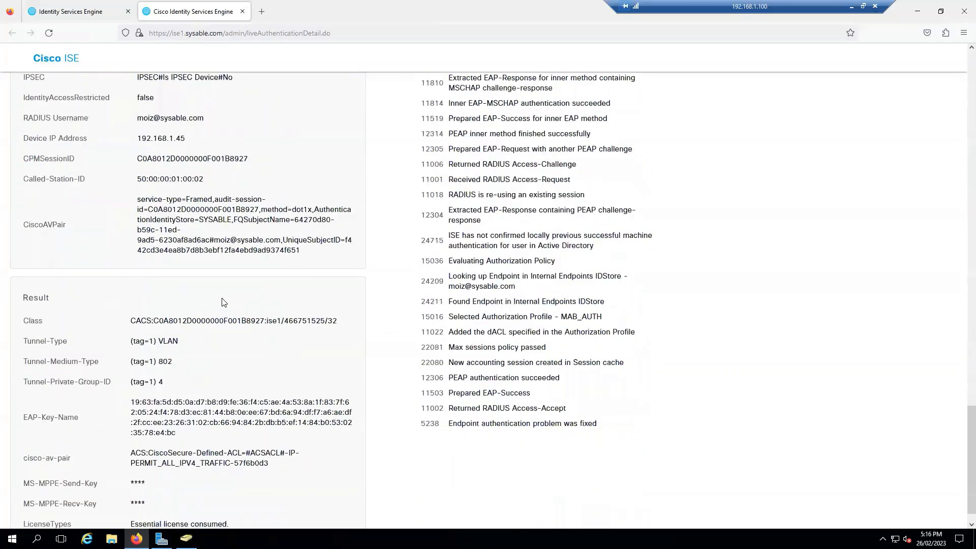
{"action": "scroll", "coordinate": [226, 303], "scroll_direction": "down", "scroll_amount": 1}
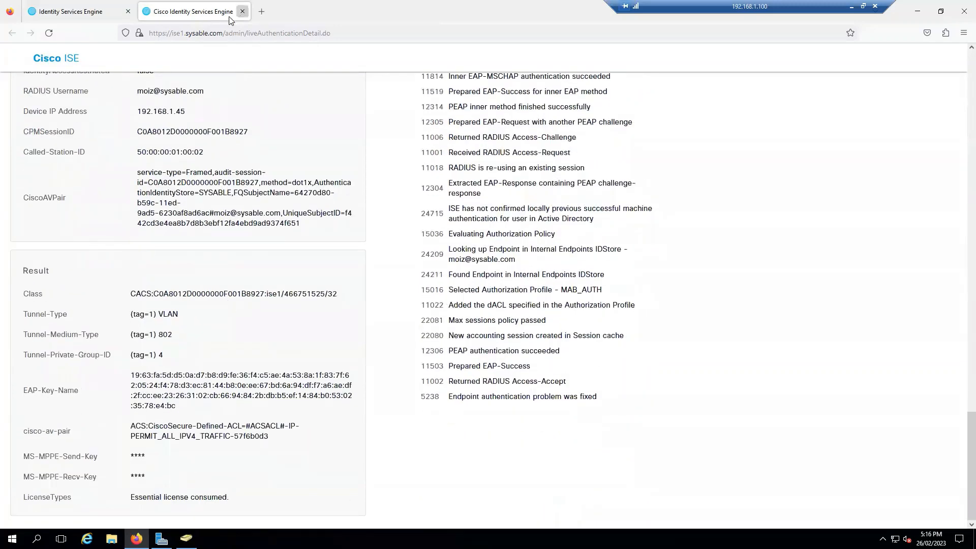
{"action": "left_click", "coordinate": [243, 11]}
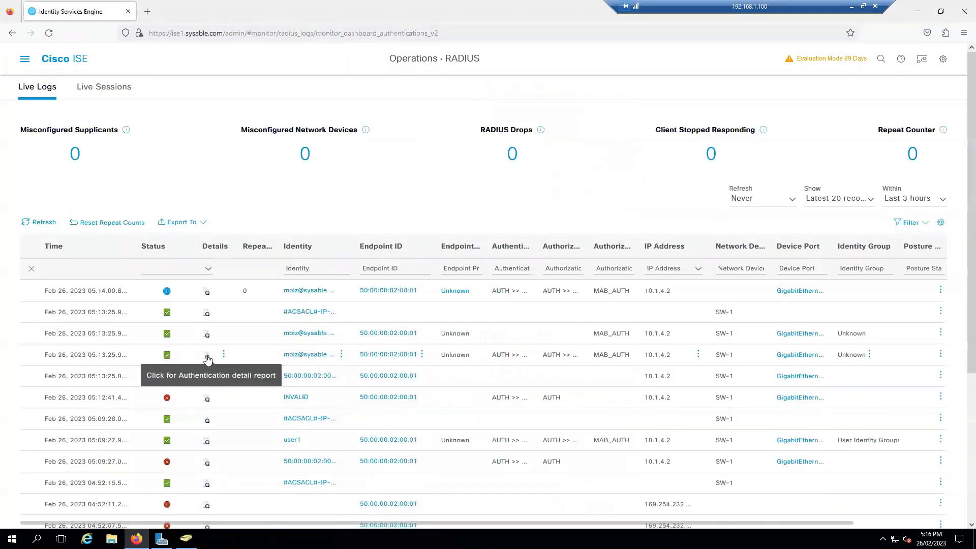
{"action": "left_click", "coordinate": [211, 324]}
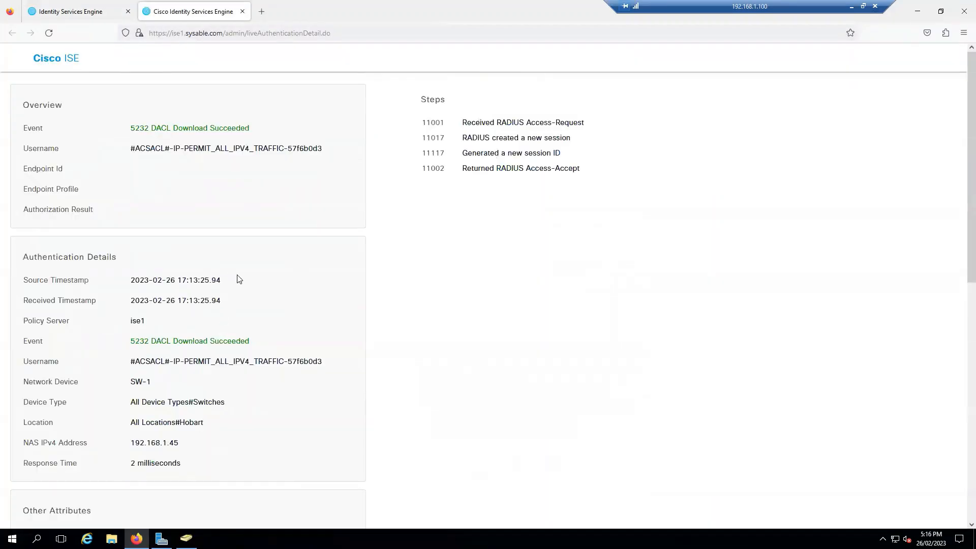
{"action": "scroll", "coordinate": [223, 293], "scroll_direction": "down", "scroll_amount": 2}
{"action": "scroll", "coordinate": [249, 303], "scroll_direction": "down", "scroll_amount": 7}
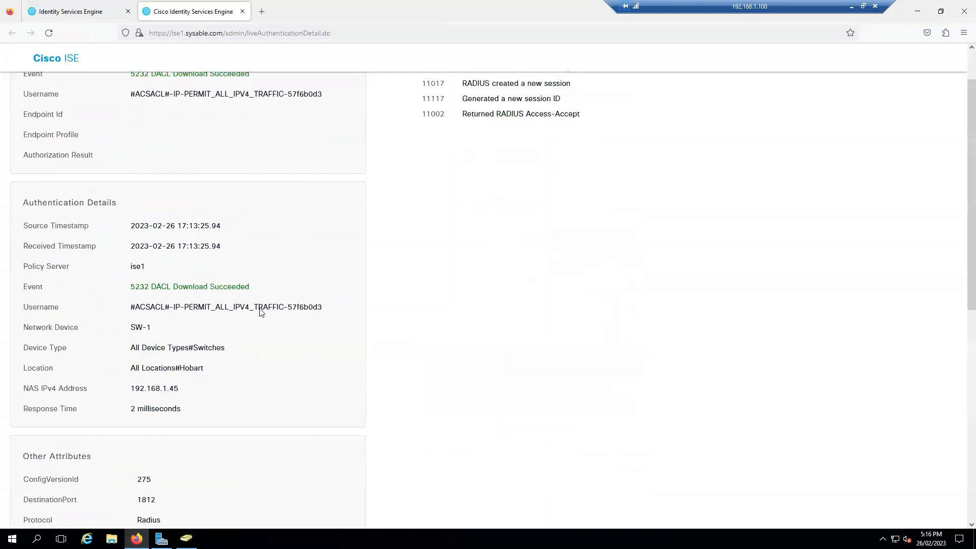
{"action": "scroll", "coordinate": [259, 312], "scroll_direction": "down", "scroll_amount": 2}
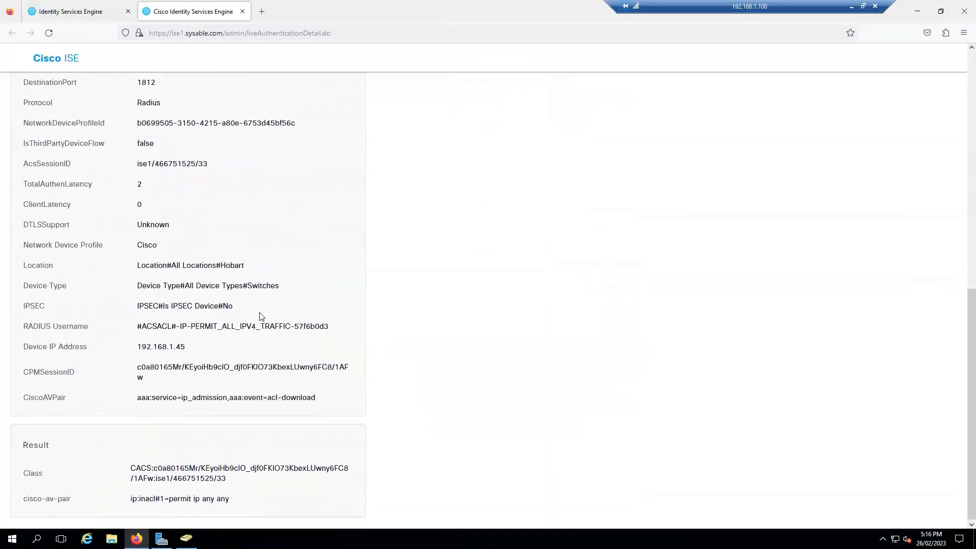
{"action": "left_click", "coordinate": [242, 11]}
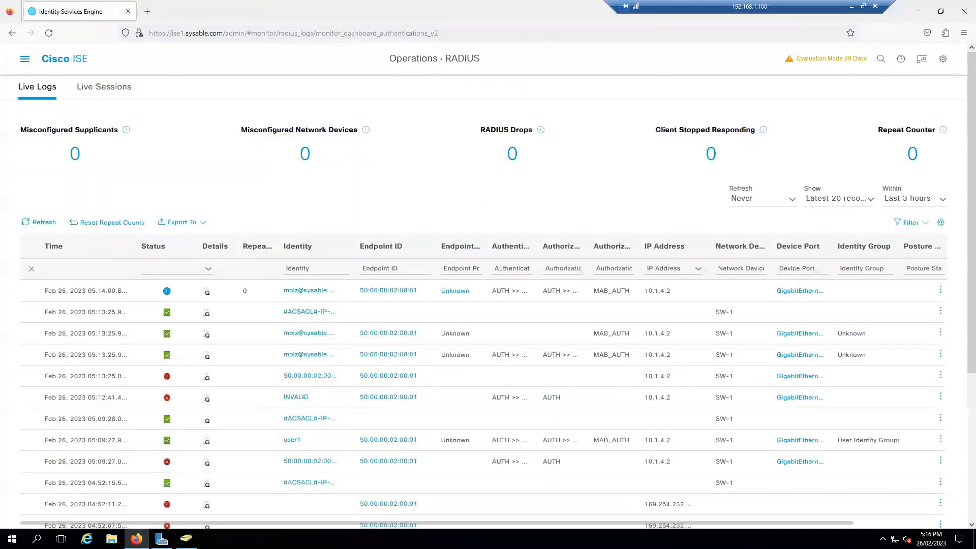
Rerun and stop the unanswered google.com ping, then ping 8.8.8.8 and get replies
{"action": "key", "text": "alt+Tab"}
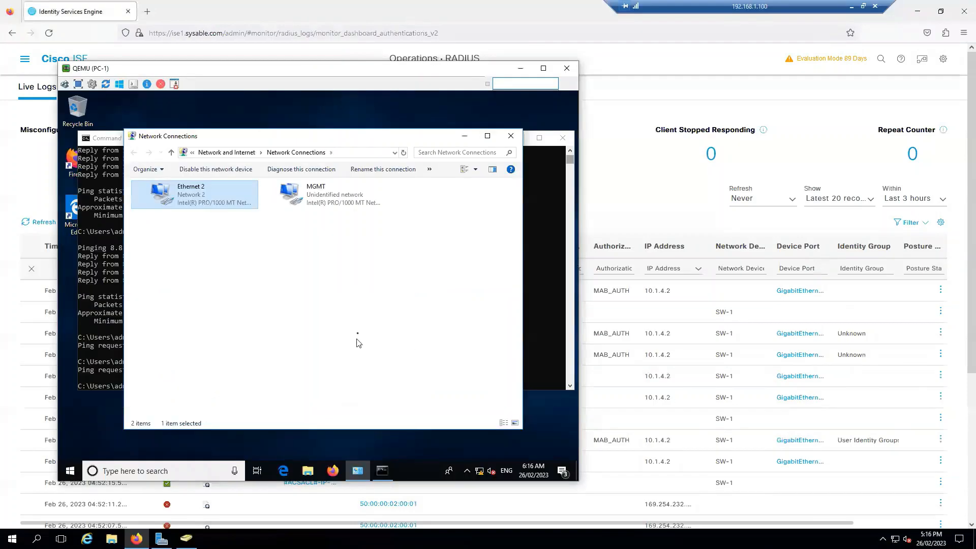
{"action": "left_click", "coordinate": [552, 285]}
{"action": "key", "text": "Return"}
{"action": "key", "text": "Return"}
{"action": "key", "text": "Return"}
{"action": "key", "text": "Up"}
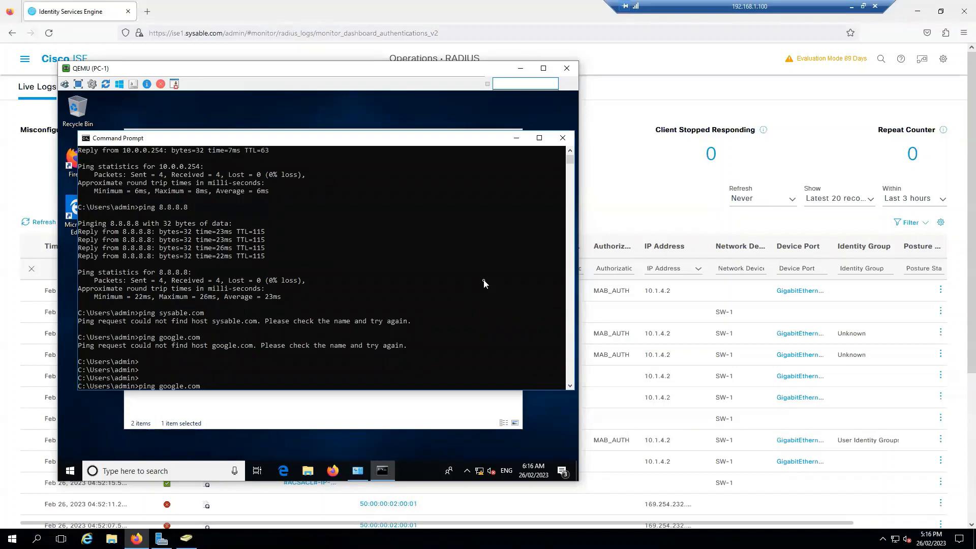
{"action": "key", "text": "Return"}
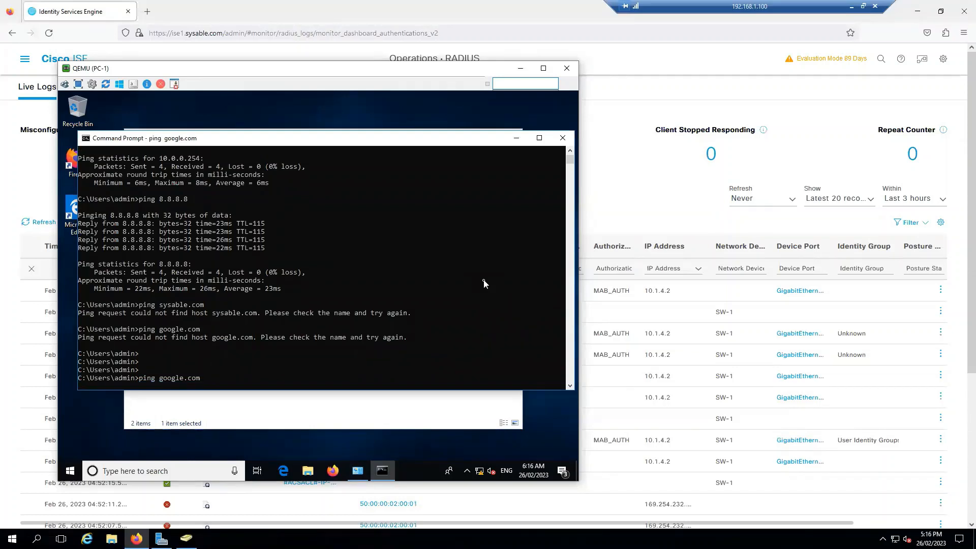
{"action": "key", "text": "ctrl+c"}
{"action": "type", "text": "ping 8.8.8.8"}
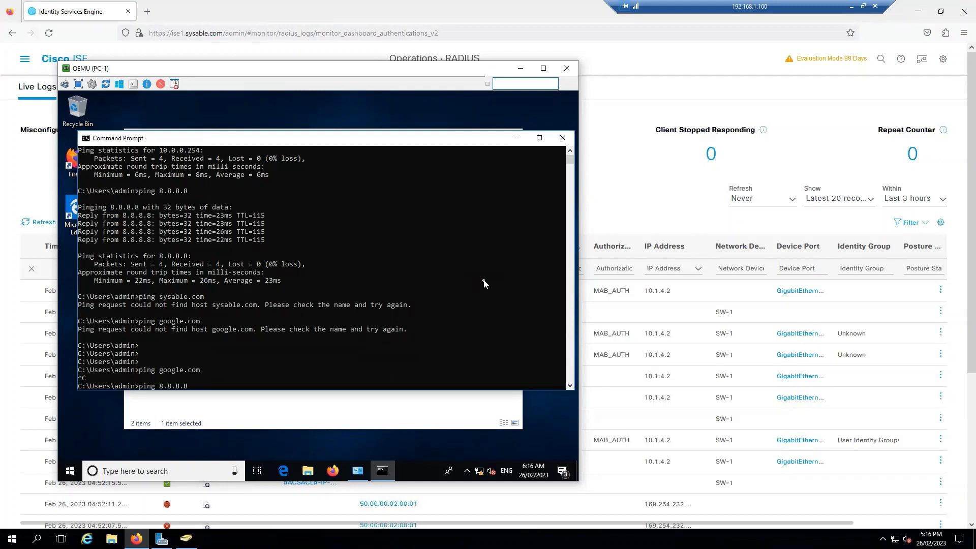
{"action": "key", "text": "Return"}
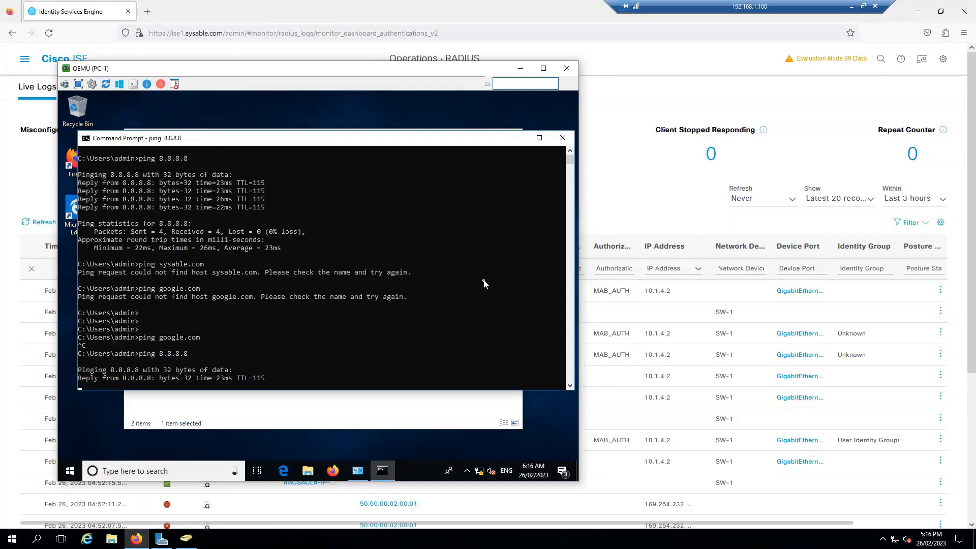